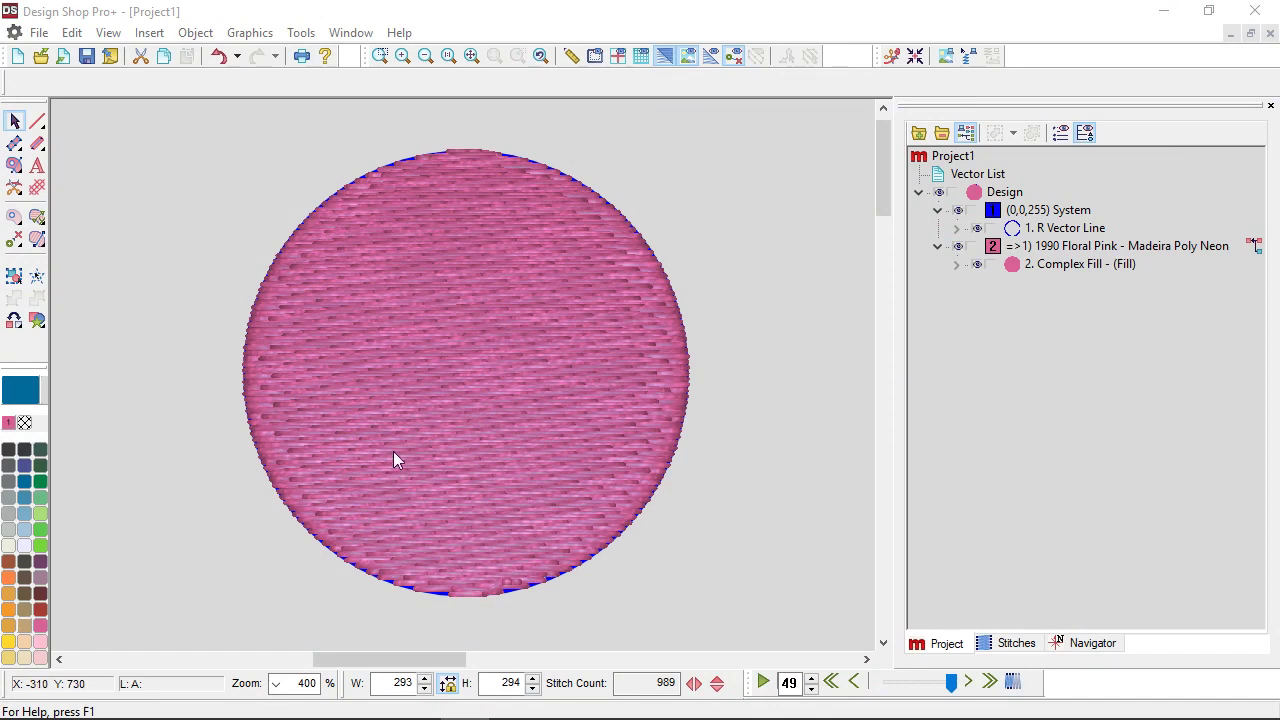
Select the pink circular Complex Fill in Project1
left_click(476, 380)
Show the circle's Pull Comp properties (100%, offset 0, max 0) in a moved, widened dialog
right_click(488, 299)
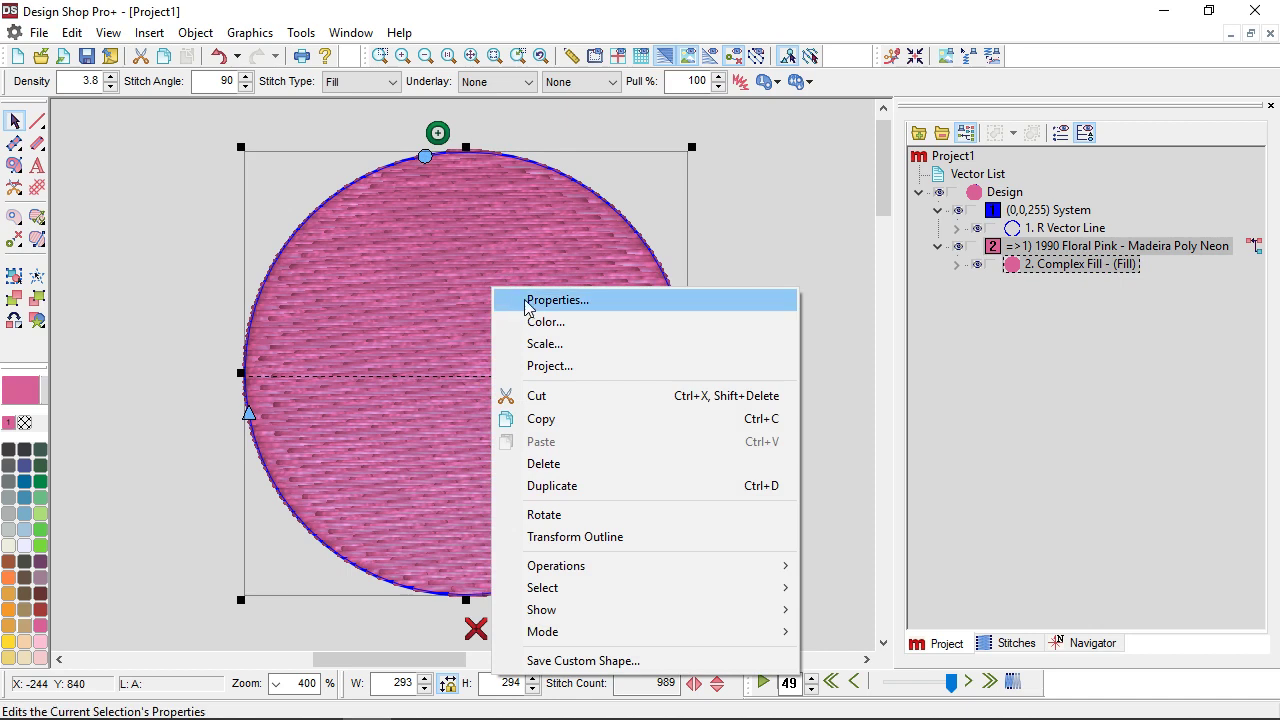
left_click(528, 301)
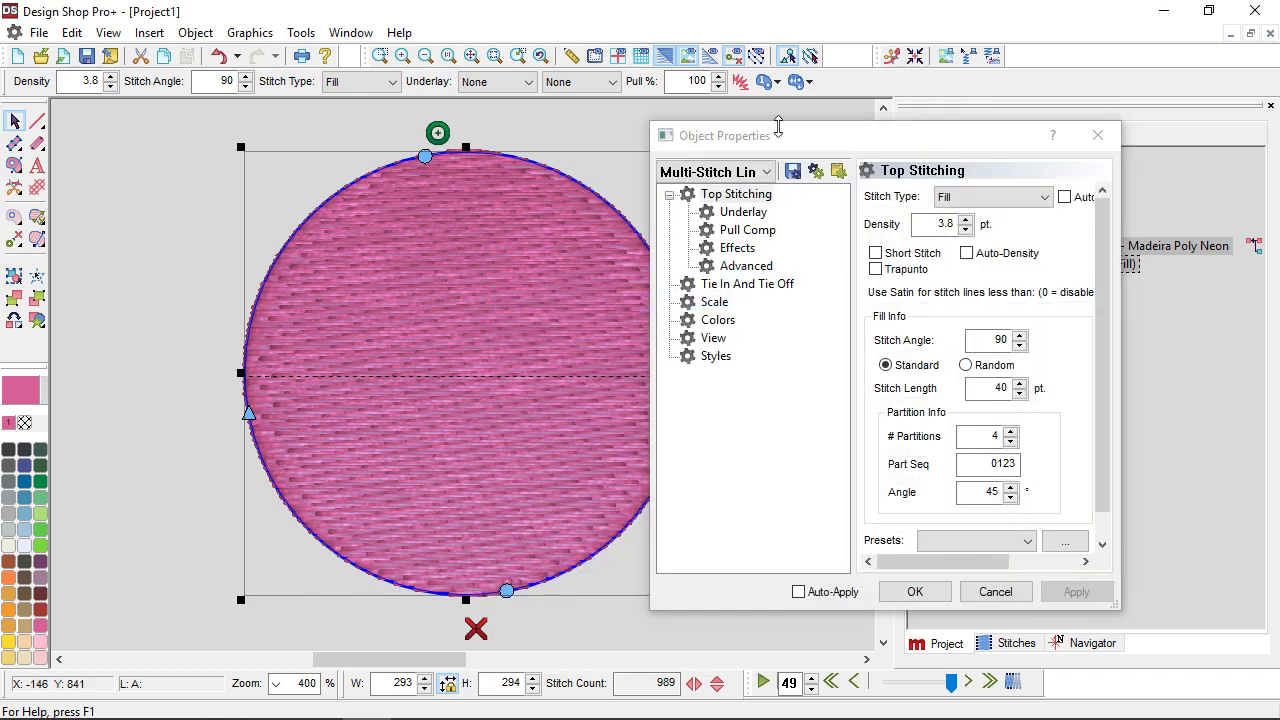
left_click_drag(791, 137, 868, 126)
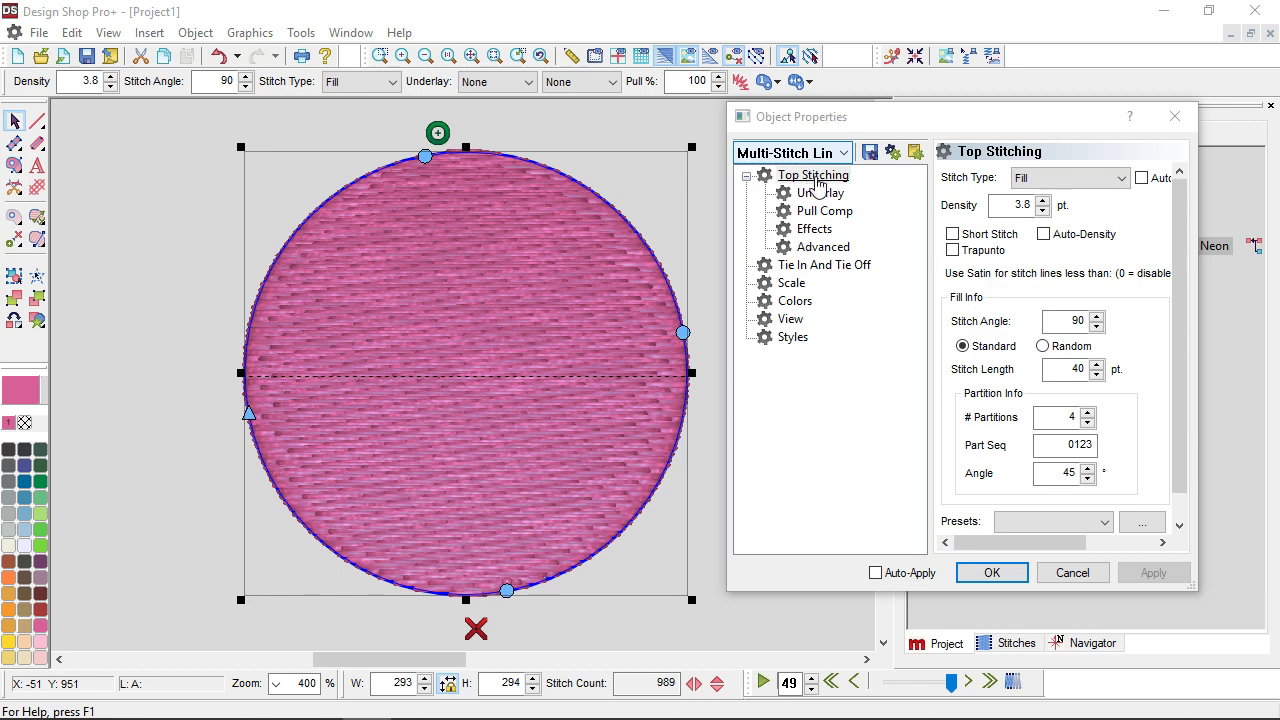
left_click(833, 215)
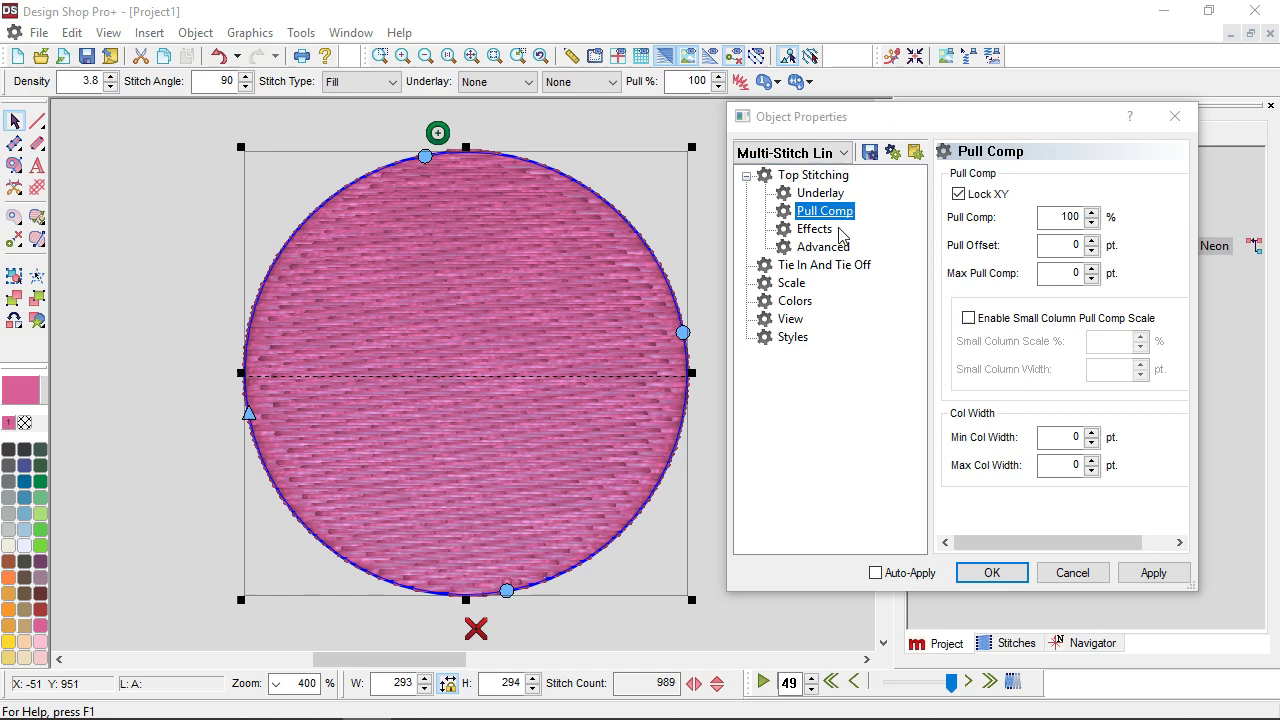
left_click_drag(1197, 376, 1244, 376)
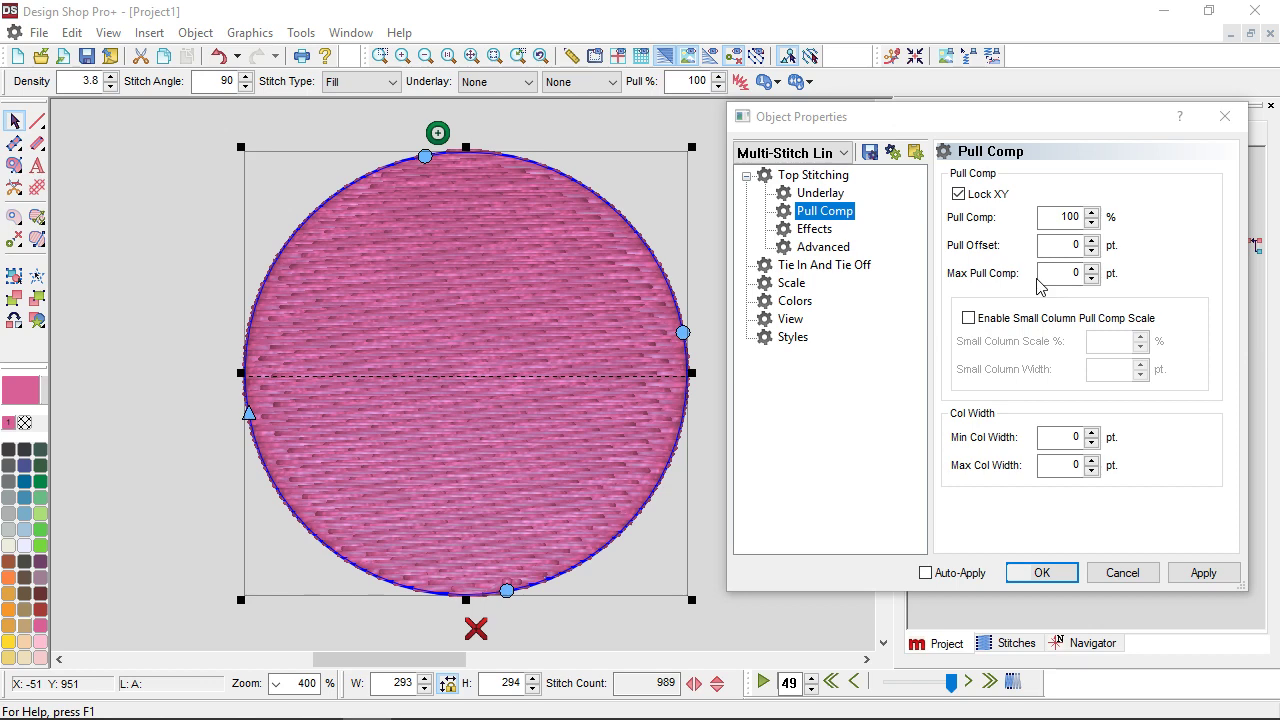
left_click(190, 288)
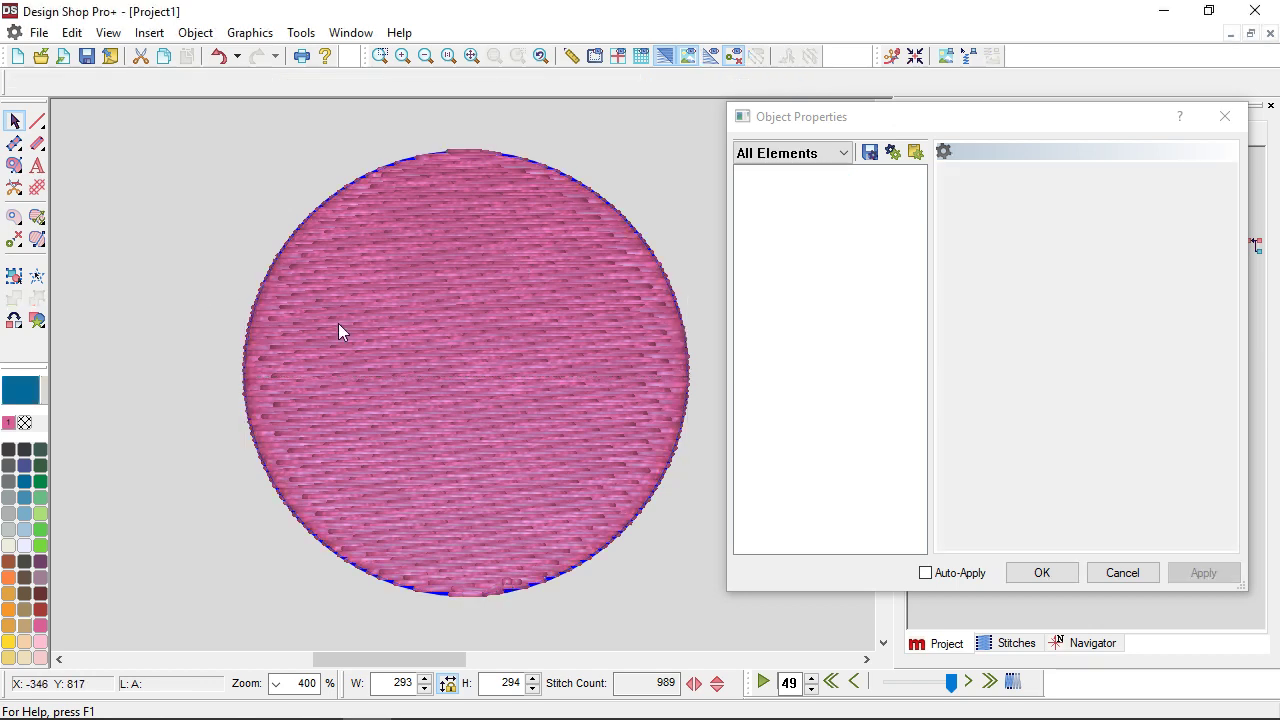
left_click(528, 369)
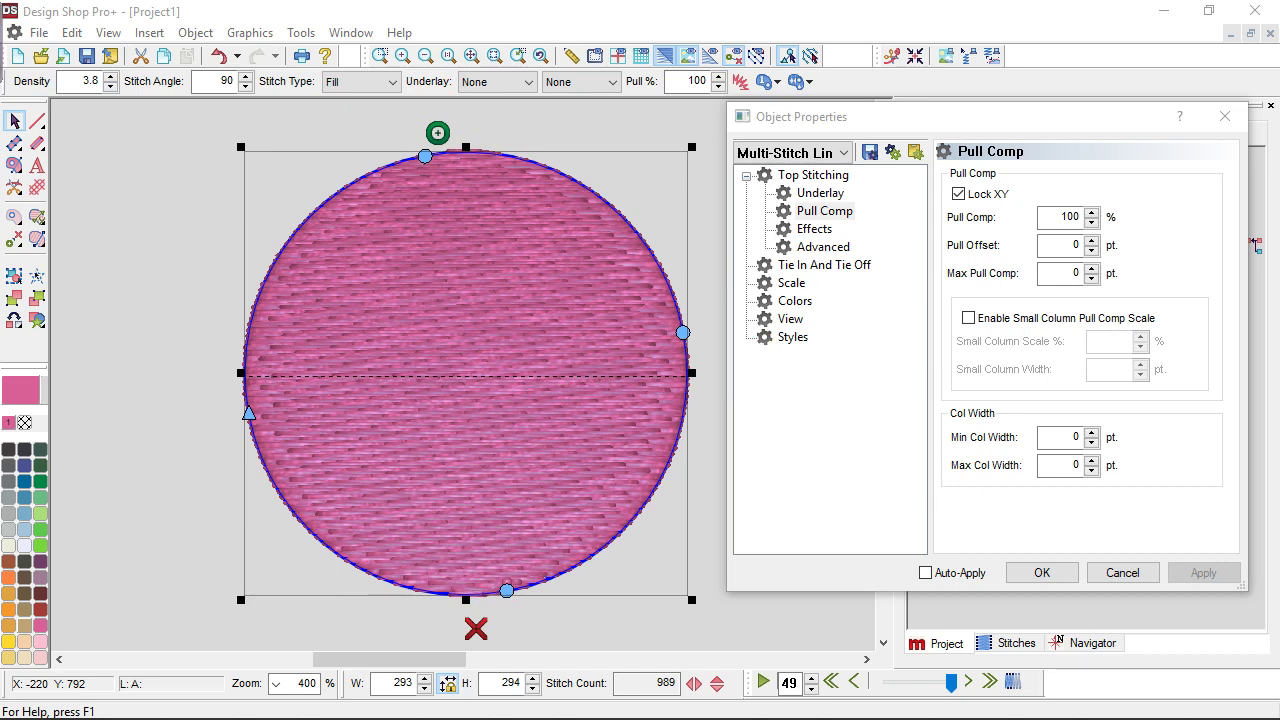
Close Object Properties and move the blue R Vector Line after the Complex Fill
left_click(496, 329)
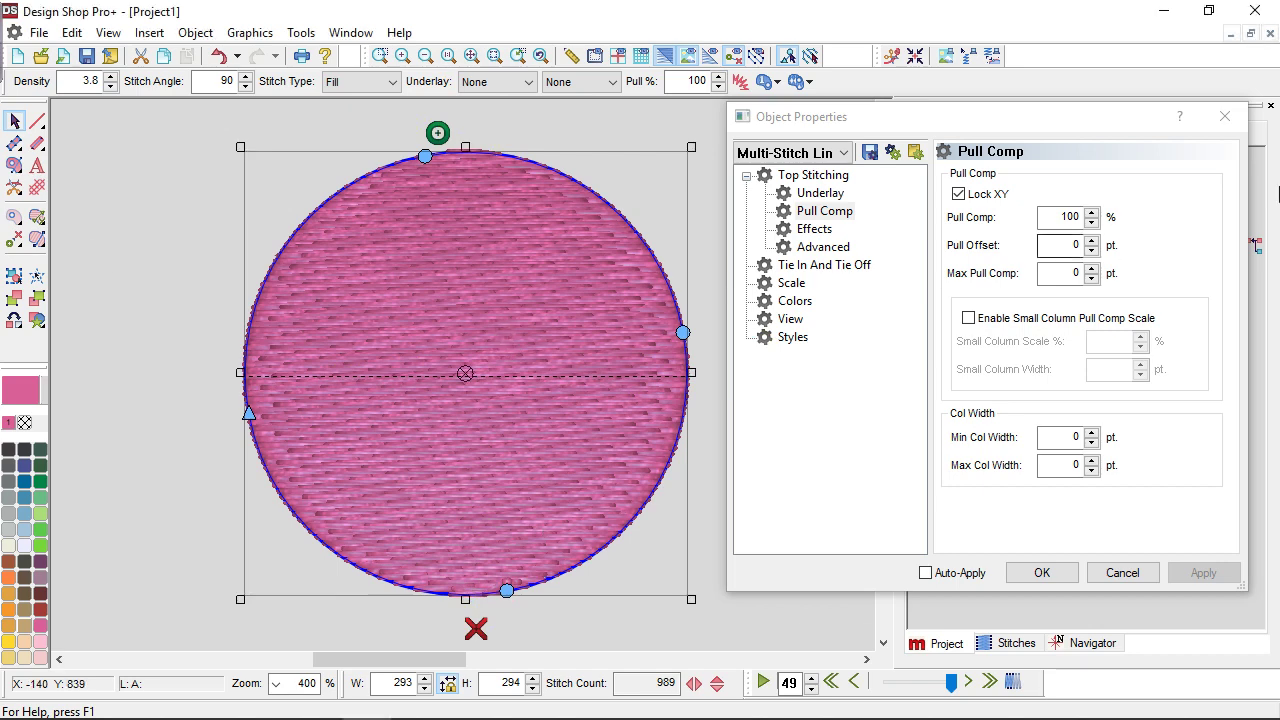
left_click(1224, 116)
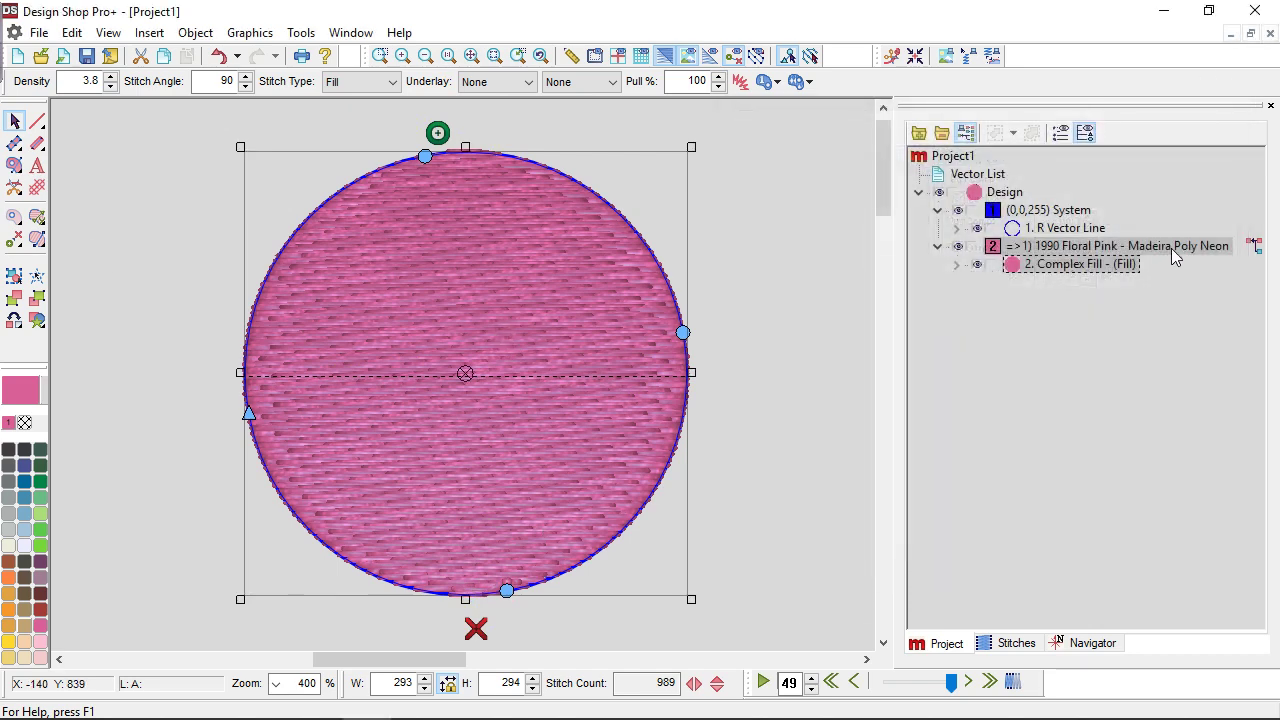
left_click(1060, 229)
left_click_drag(1060, 233, 1066, 270)
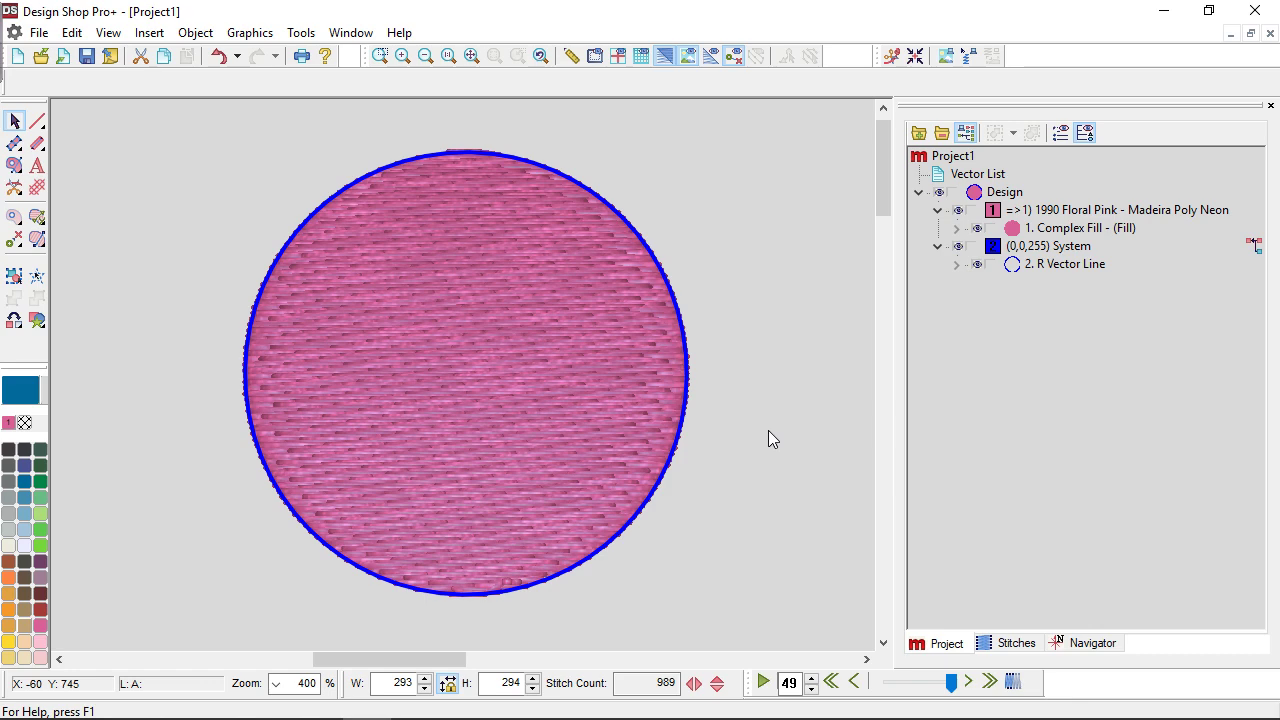
Trial-resize the pink fill, then undo it back to 293 × 294 with 989 stitches
left_click(595, 418)
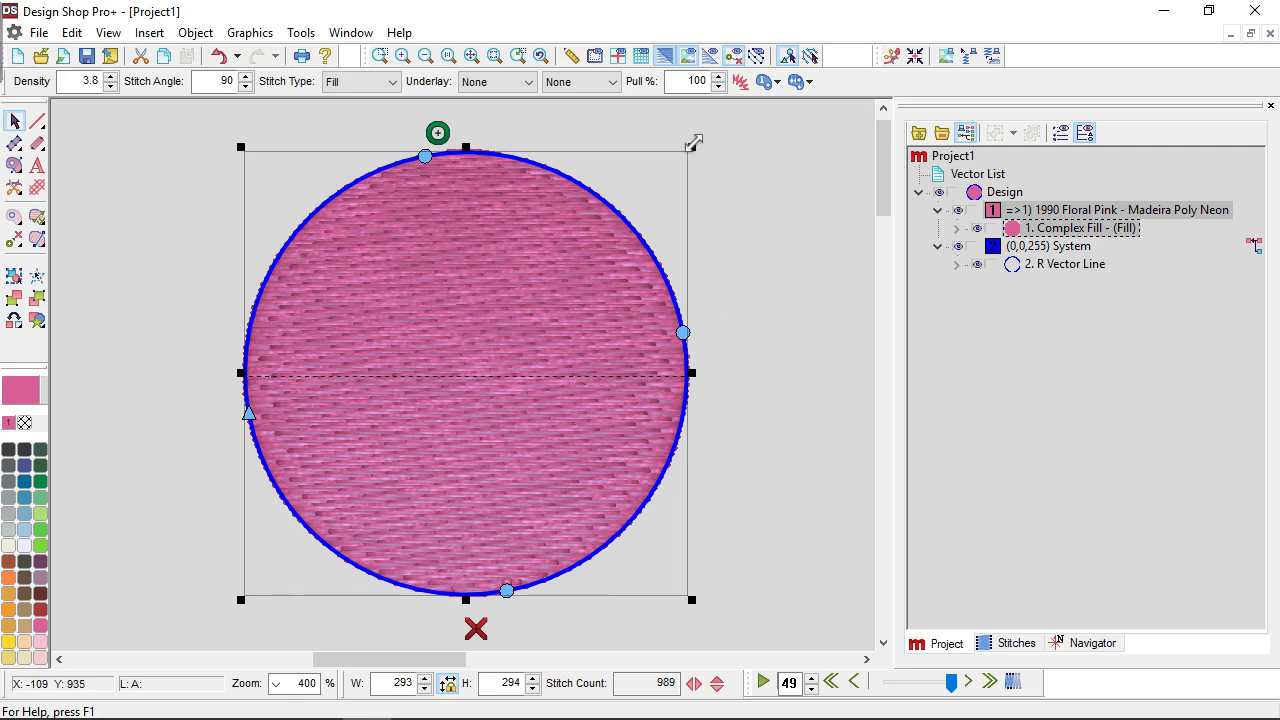
mouse_move(693, 142)
left_mouse_down()
mouse_move(695, 128)
mouse_move(685, 133)
left_mouse_up()
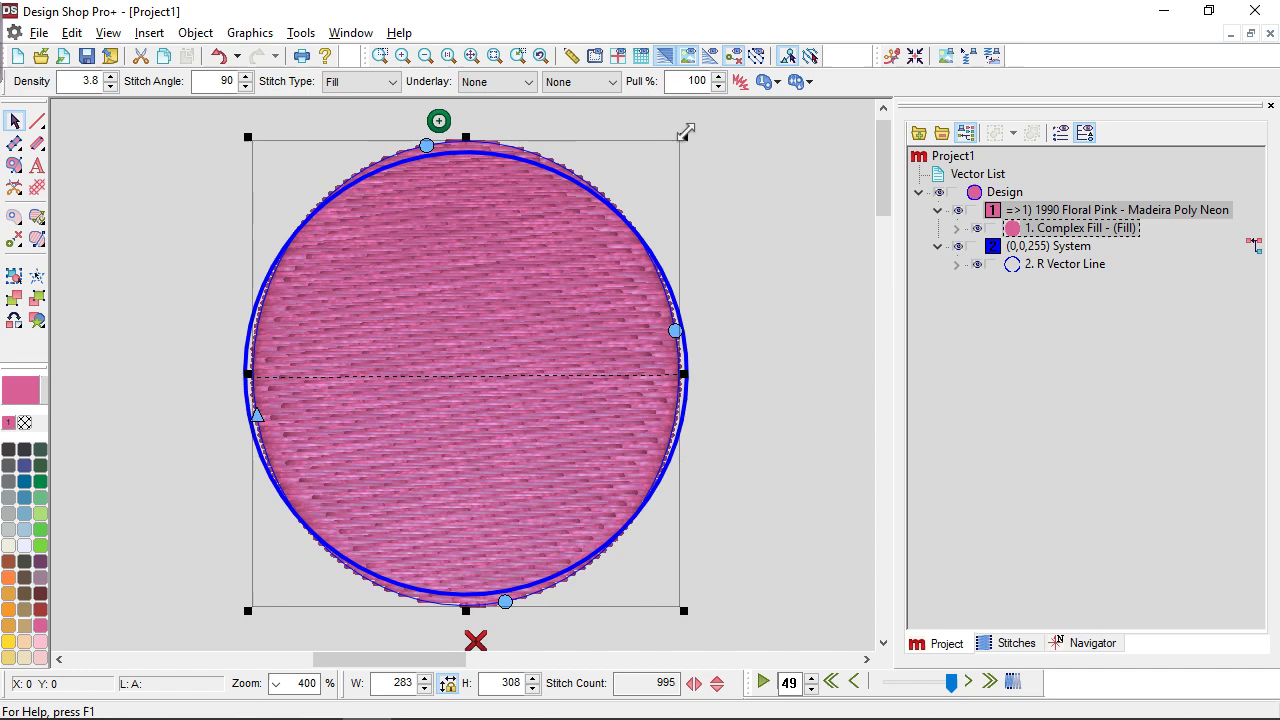
left_click(801, 324)
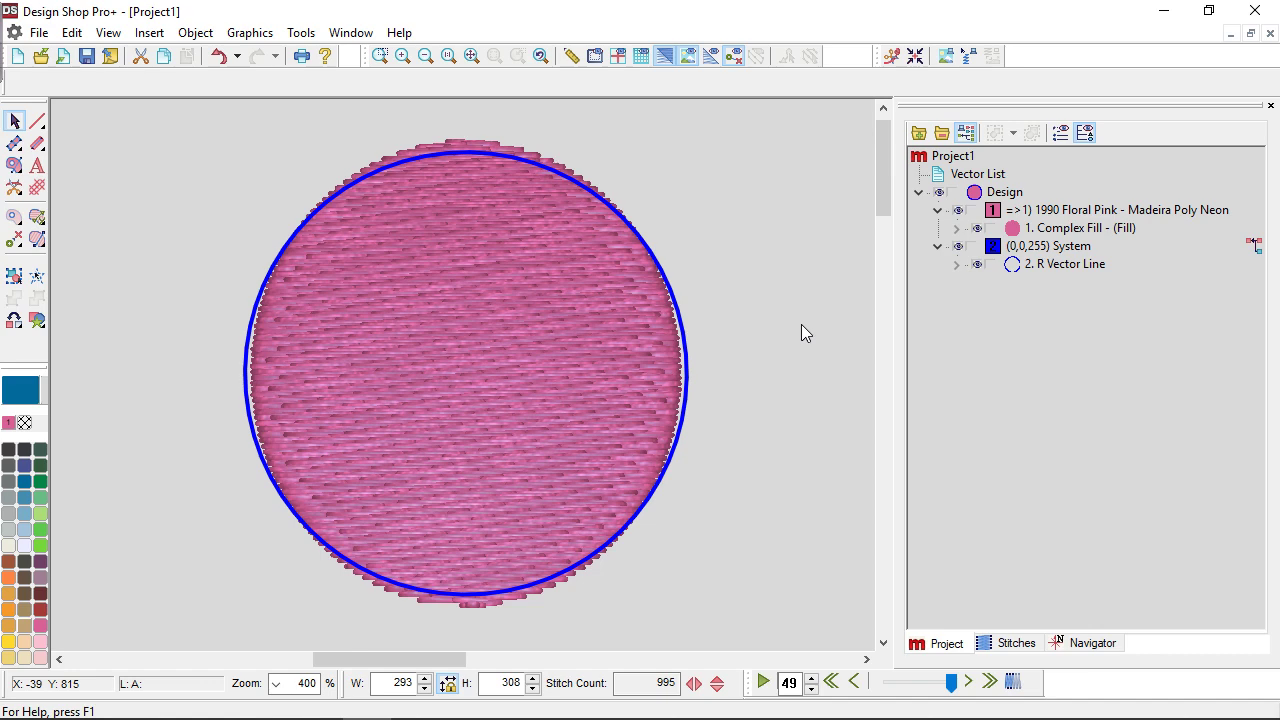
left_click(573, 437)
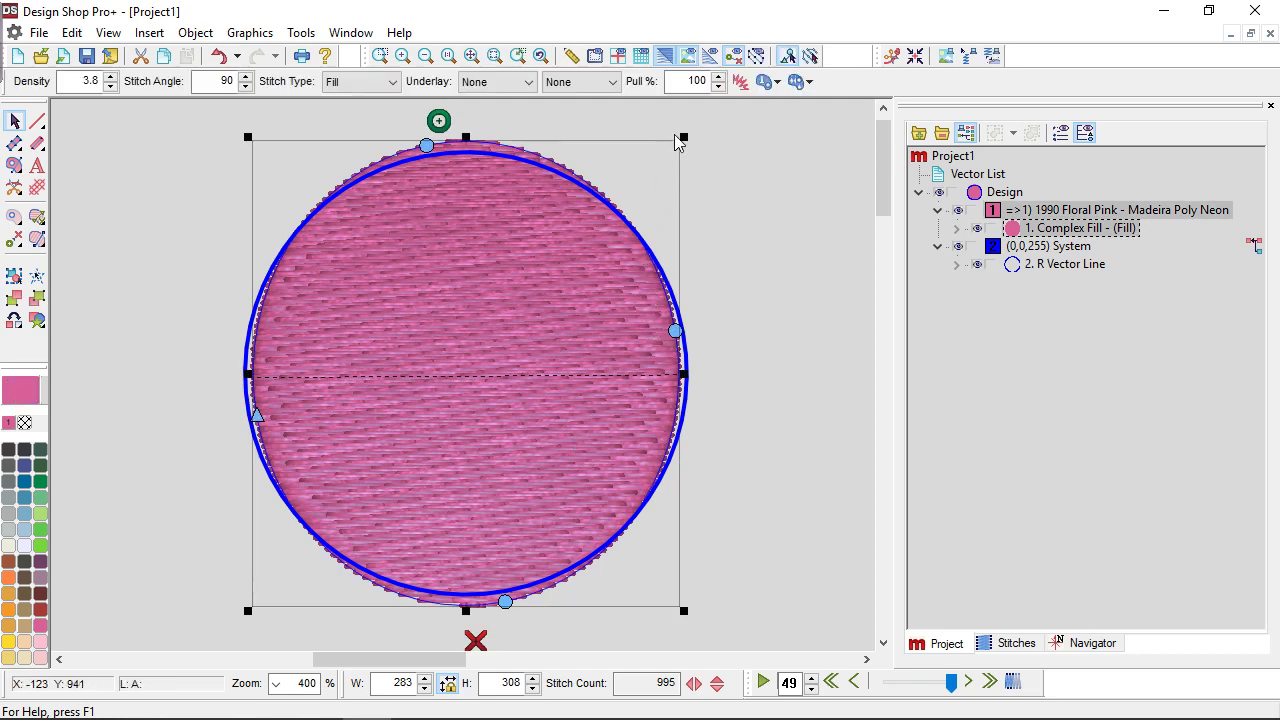
left_click_drag(683, 137, 697, 157)
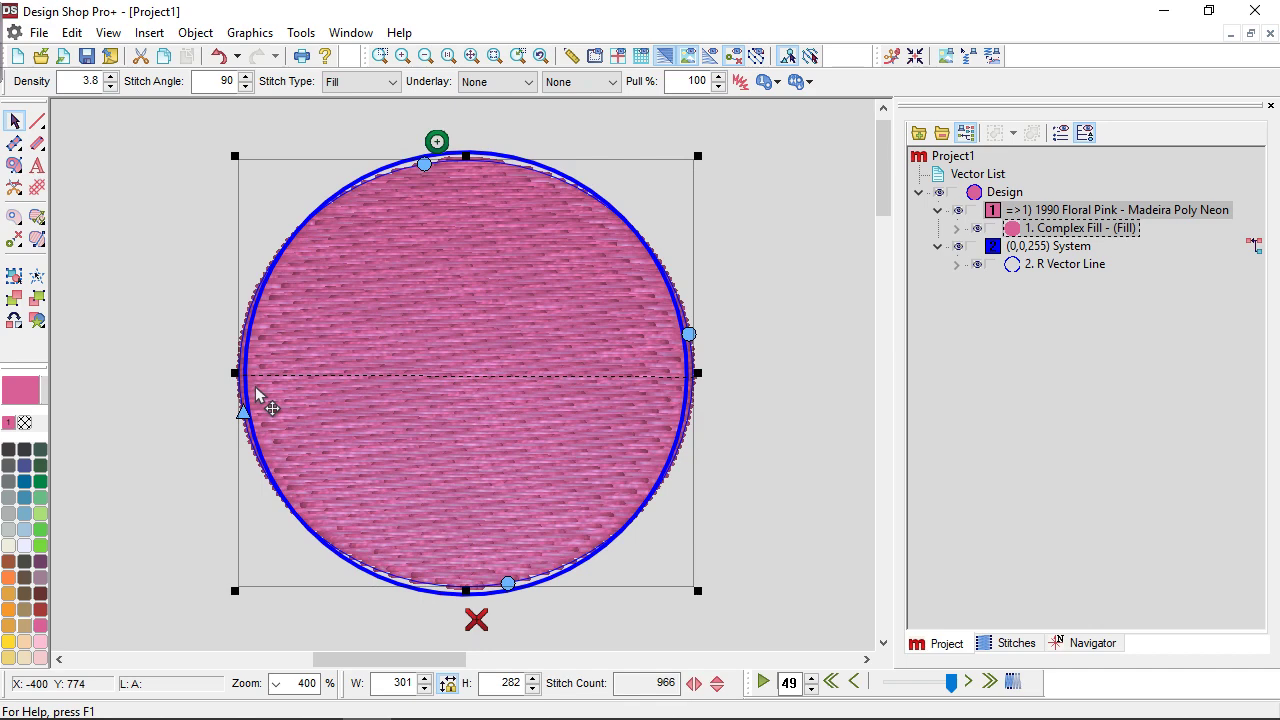
left_click(789, 443)
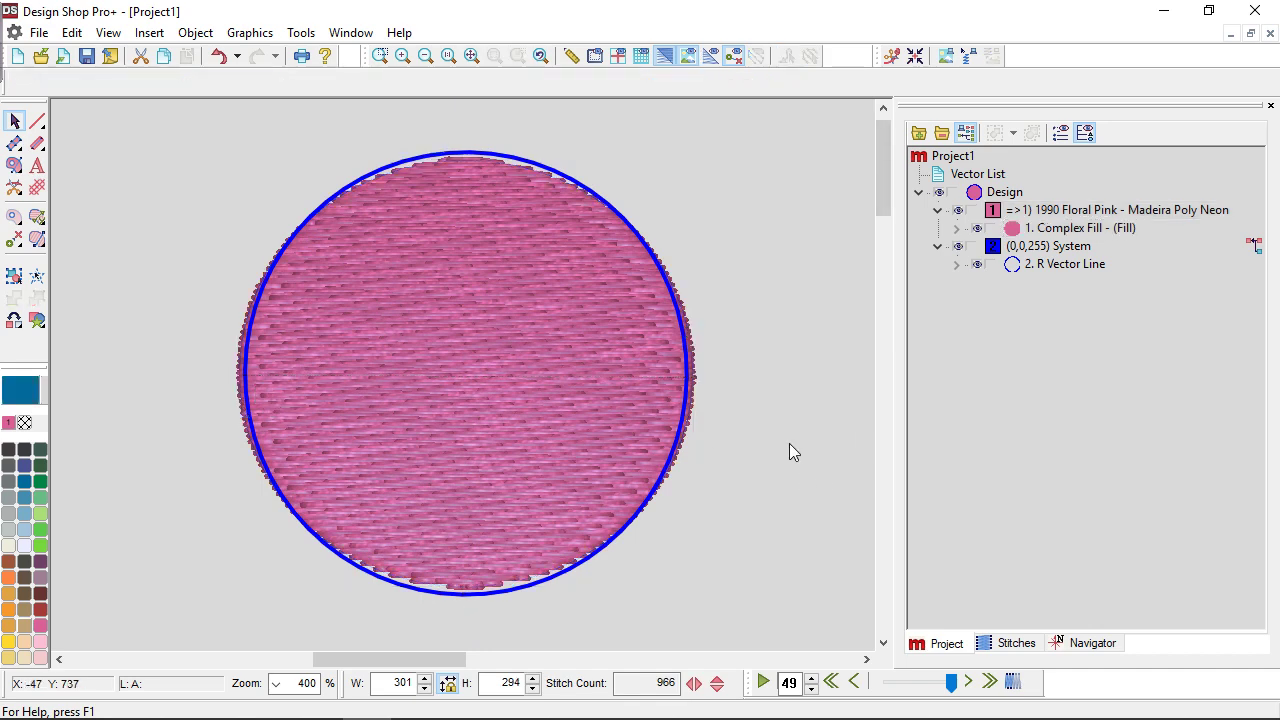
key("ctrl+z")
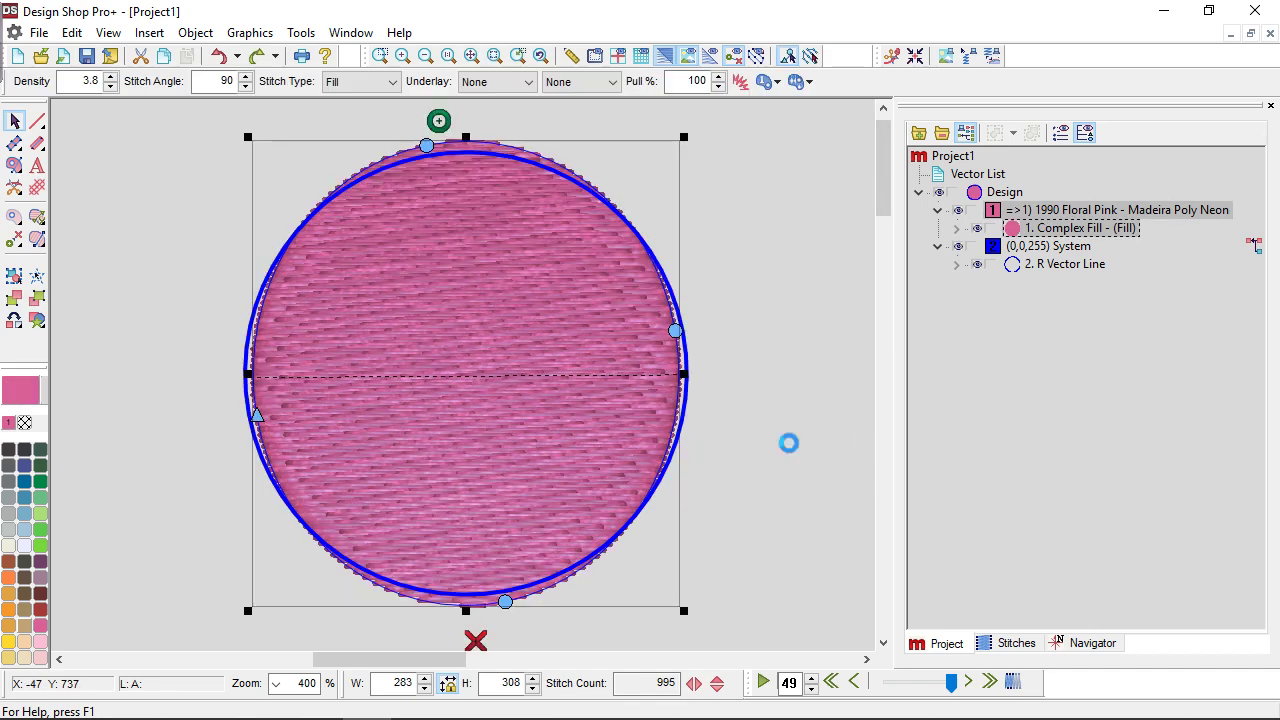
left_click(789, 443)
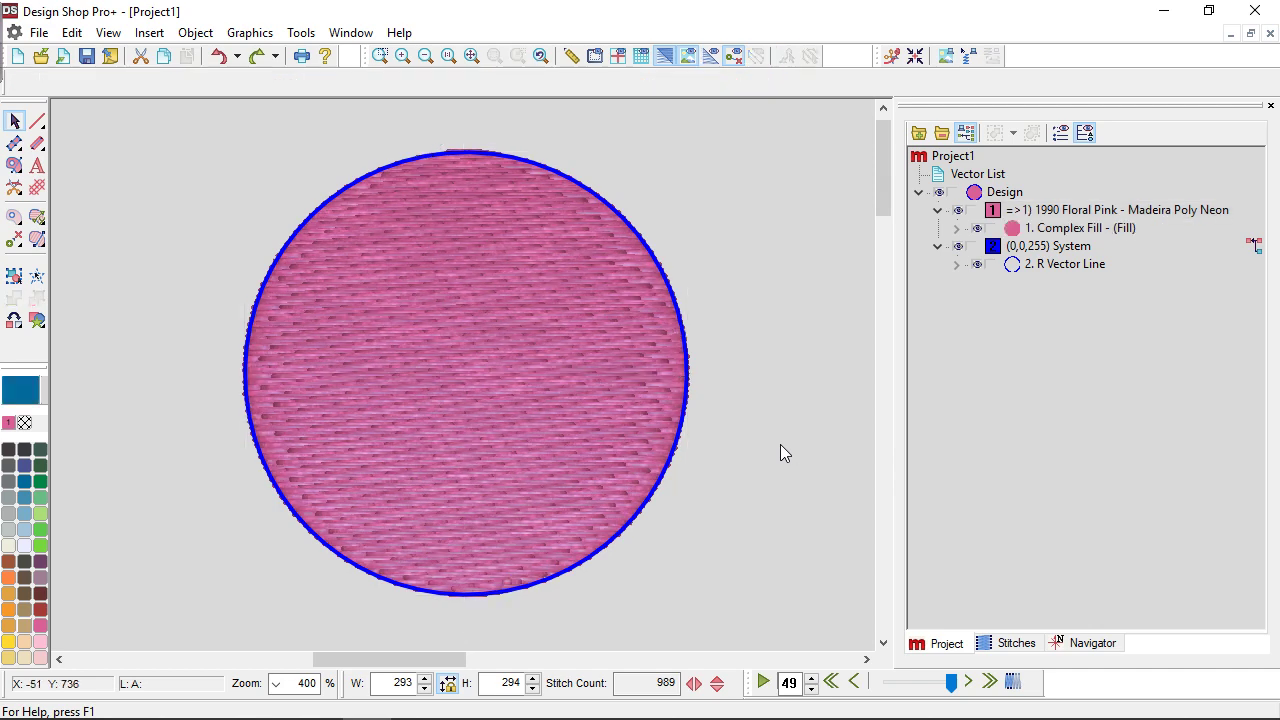
left_click(359, 483)
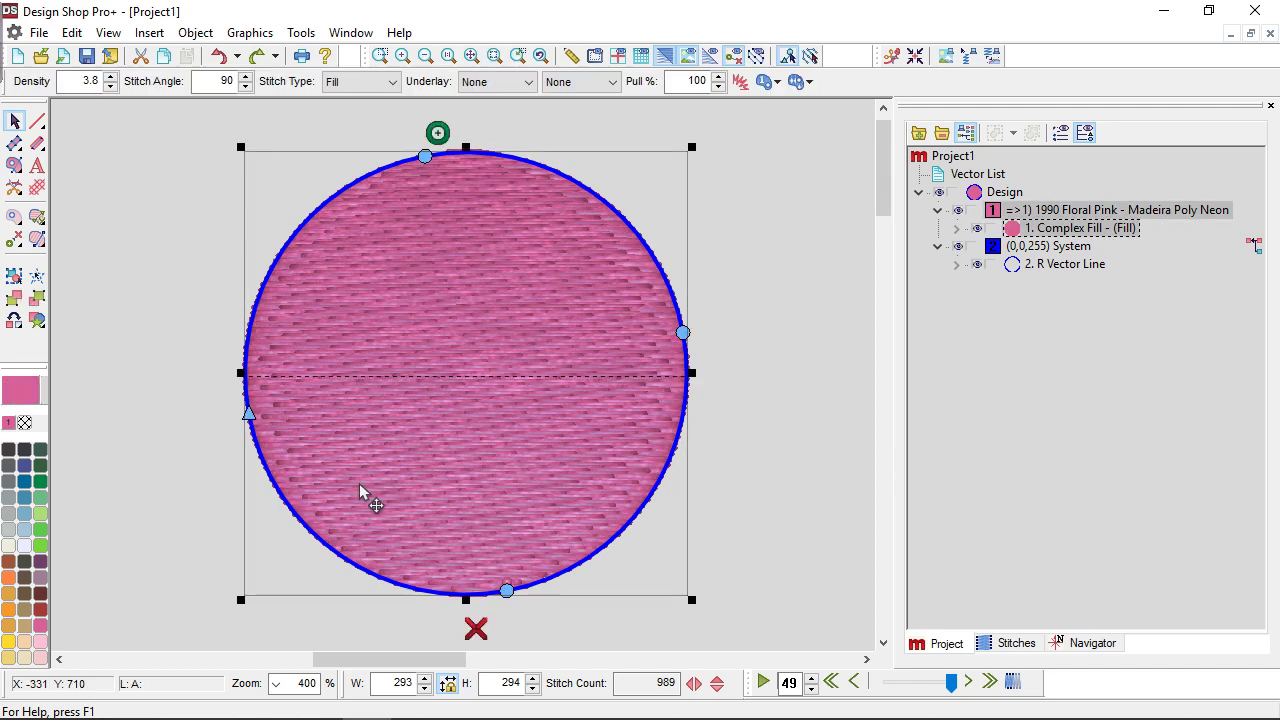
Raise the fill's Pull Comp from 100% to 110%, increasing it to 1076 stitches
right_click(359, 483)
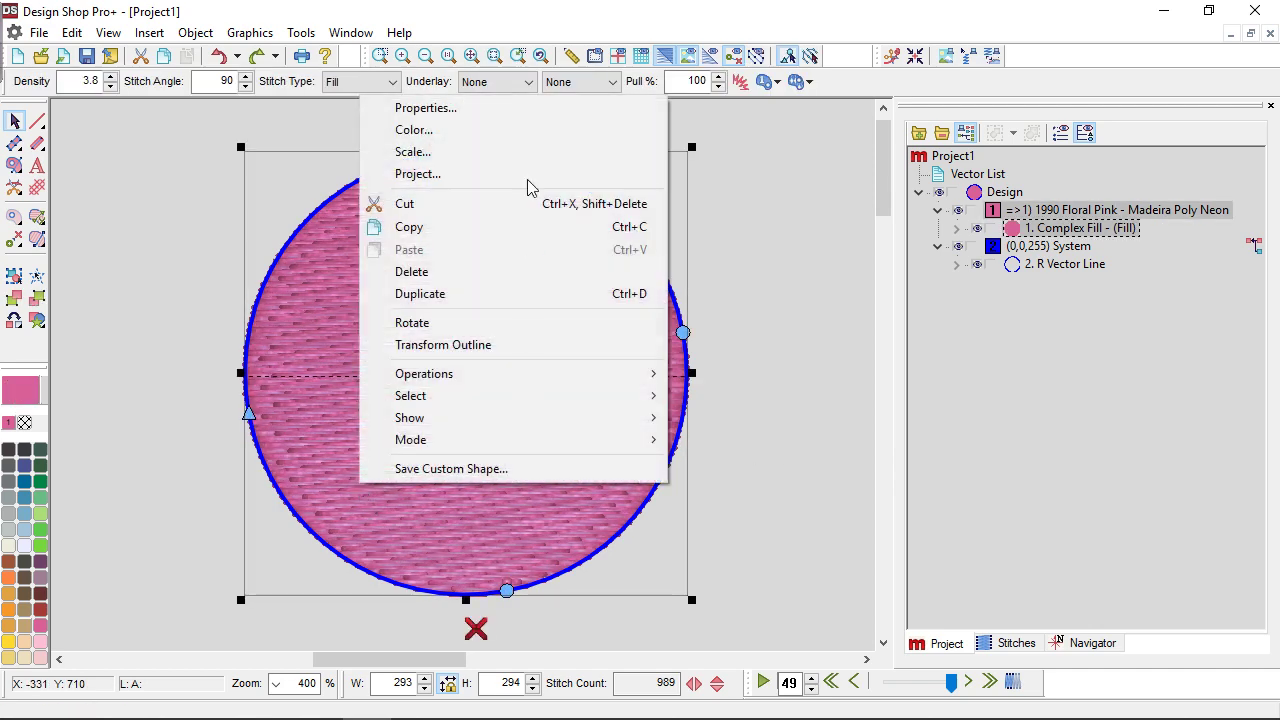
left_click(510, 114)
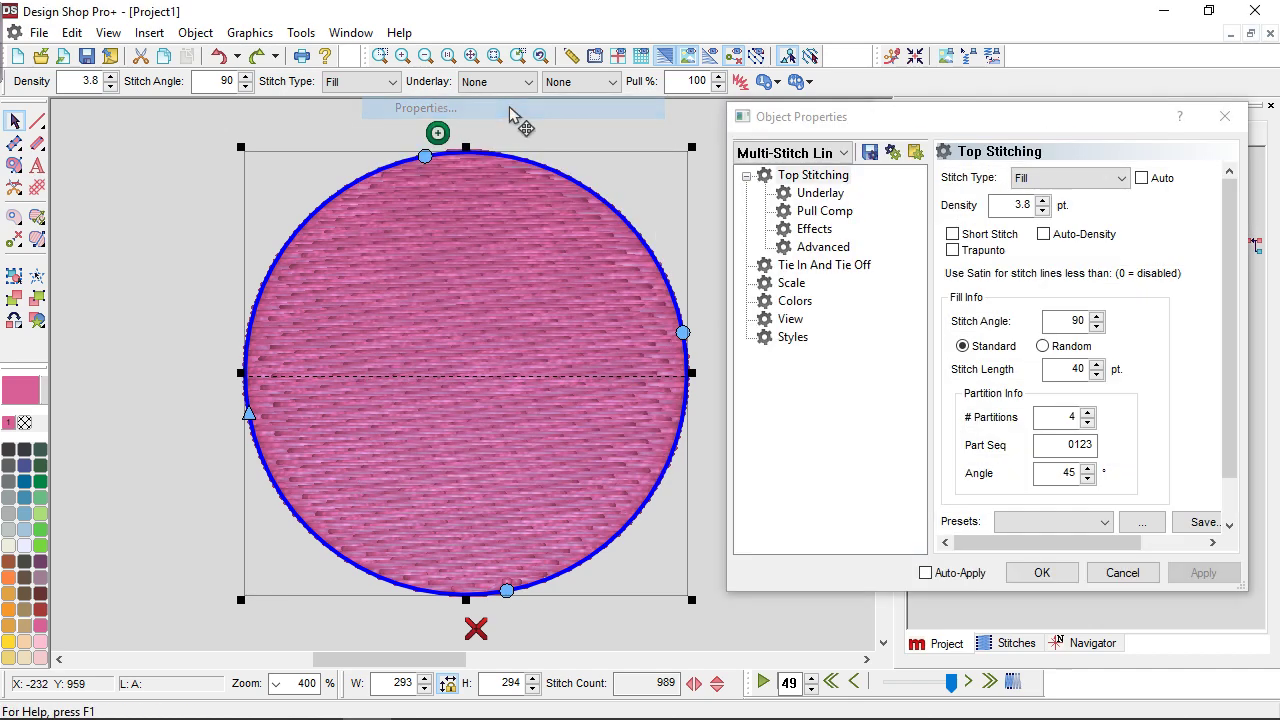
left_click(830, 214)
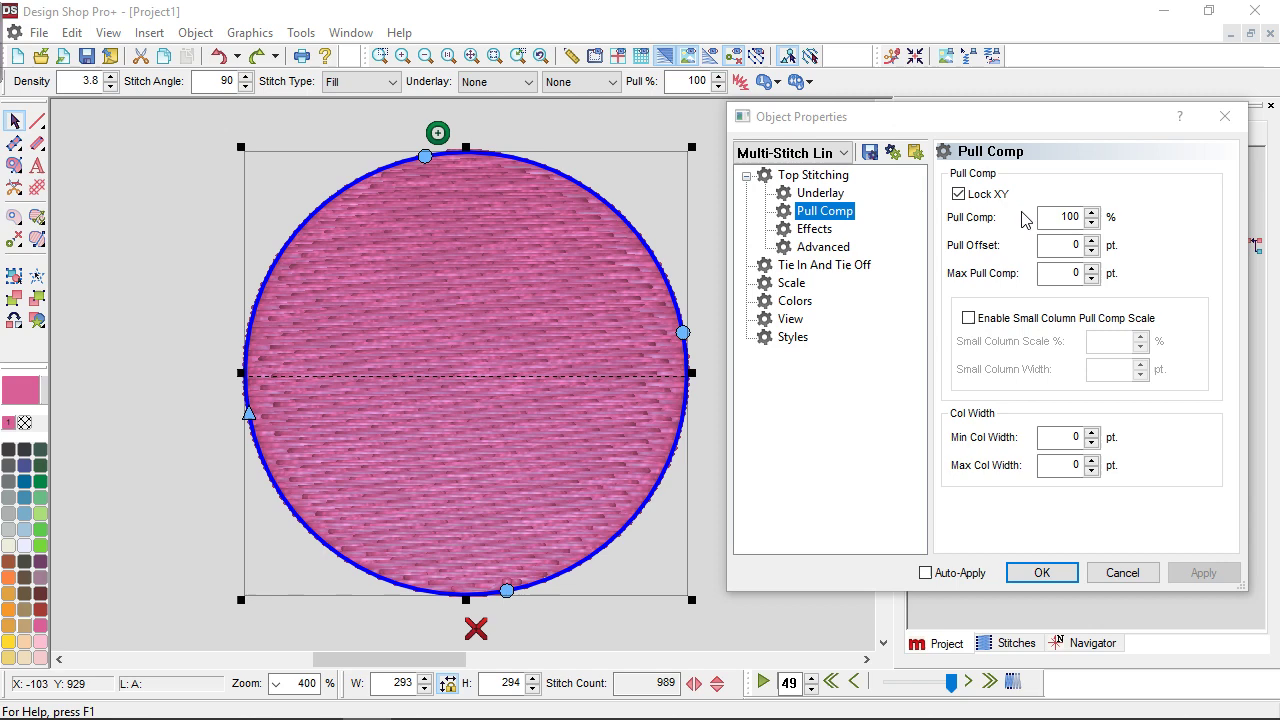
double_click(1068, 215)
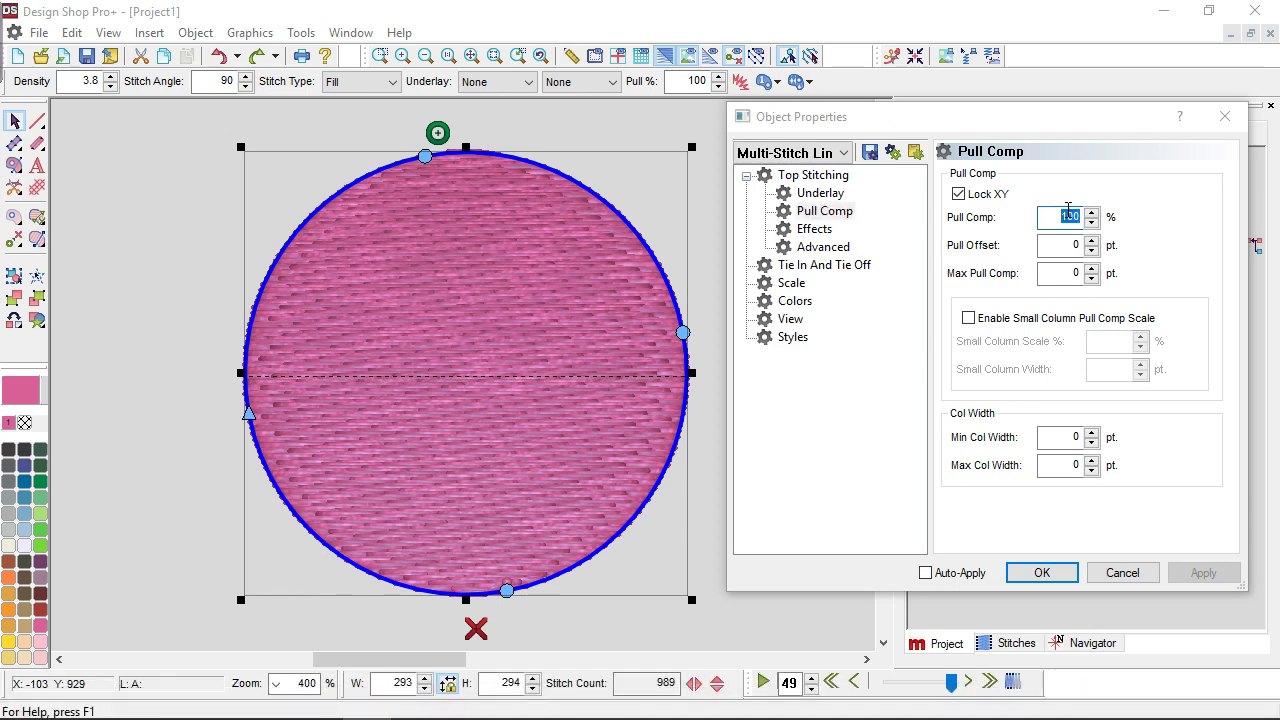
type("110")
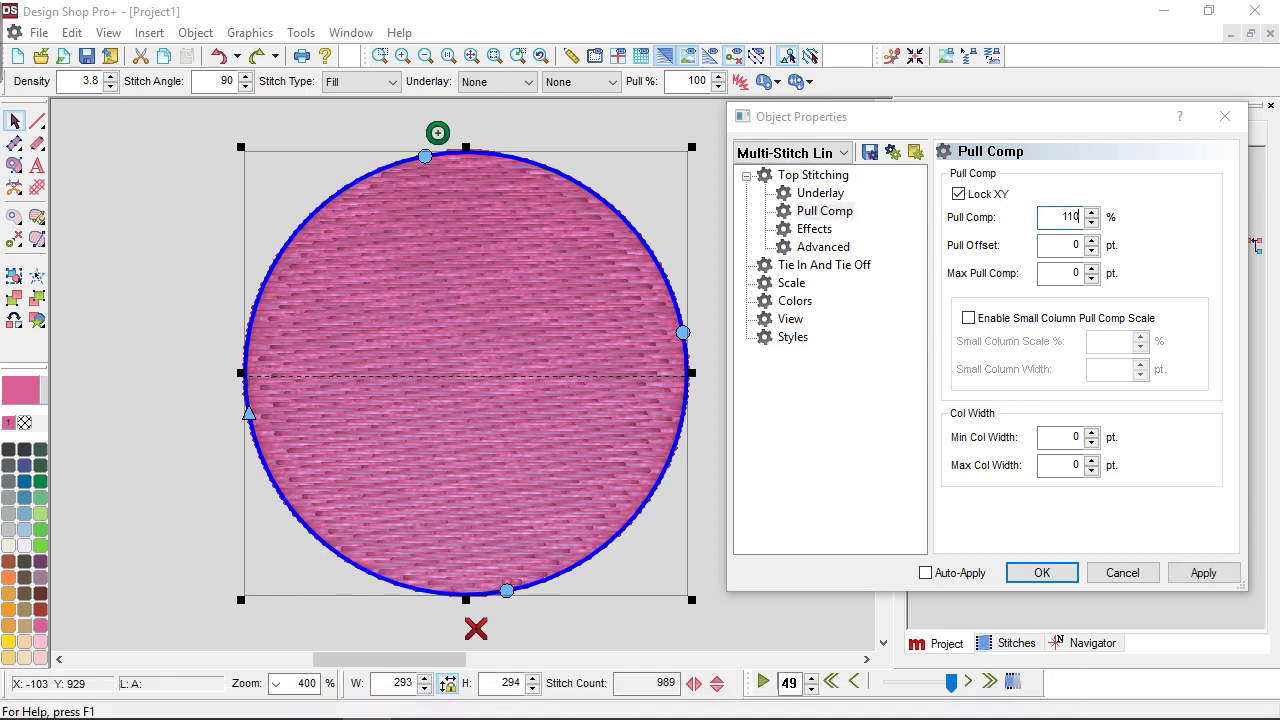
left_click(1202, 574)
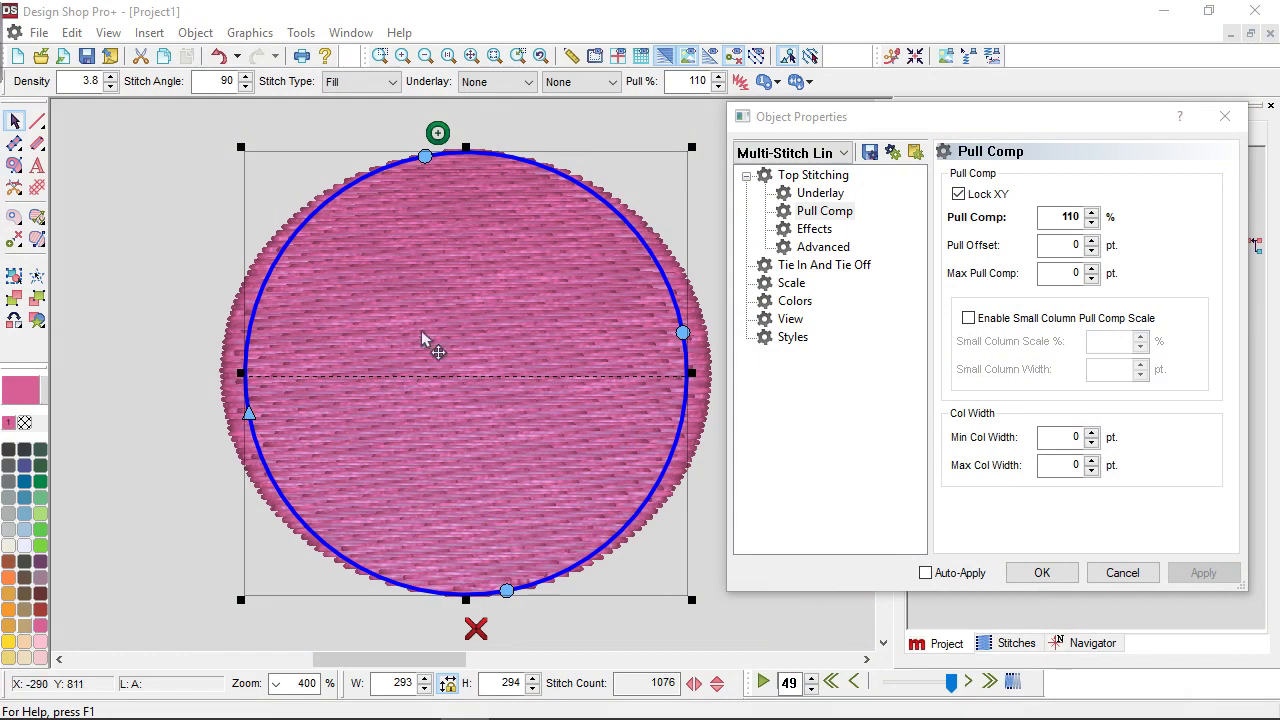
left_click(1068, 217)
Restore the fill's Pull Comp to 100% and apply it
double_click(1068, 217)
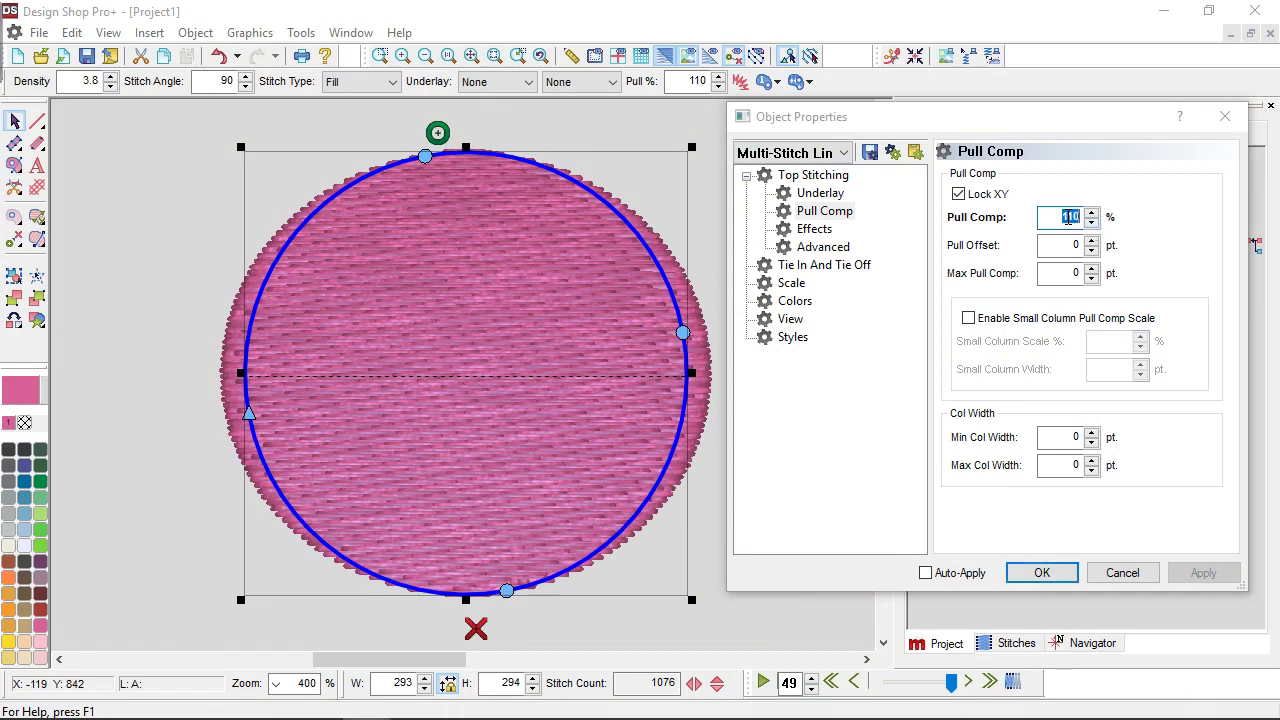
type("100")
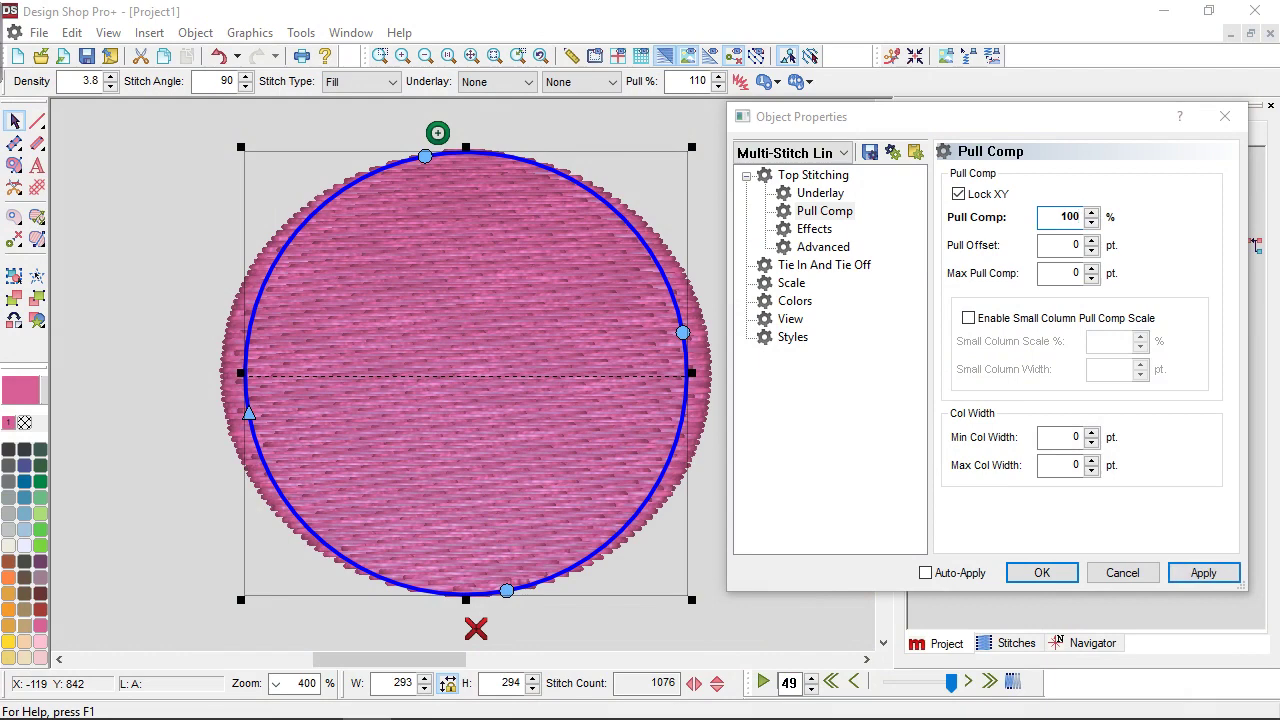
left_click(1205, 573)
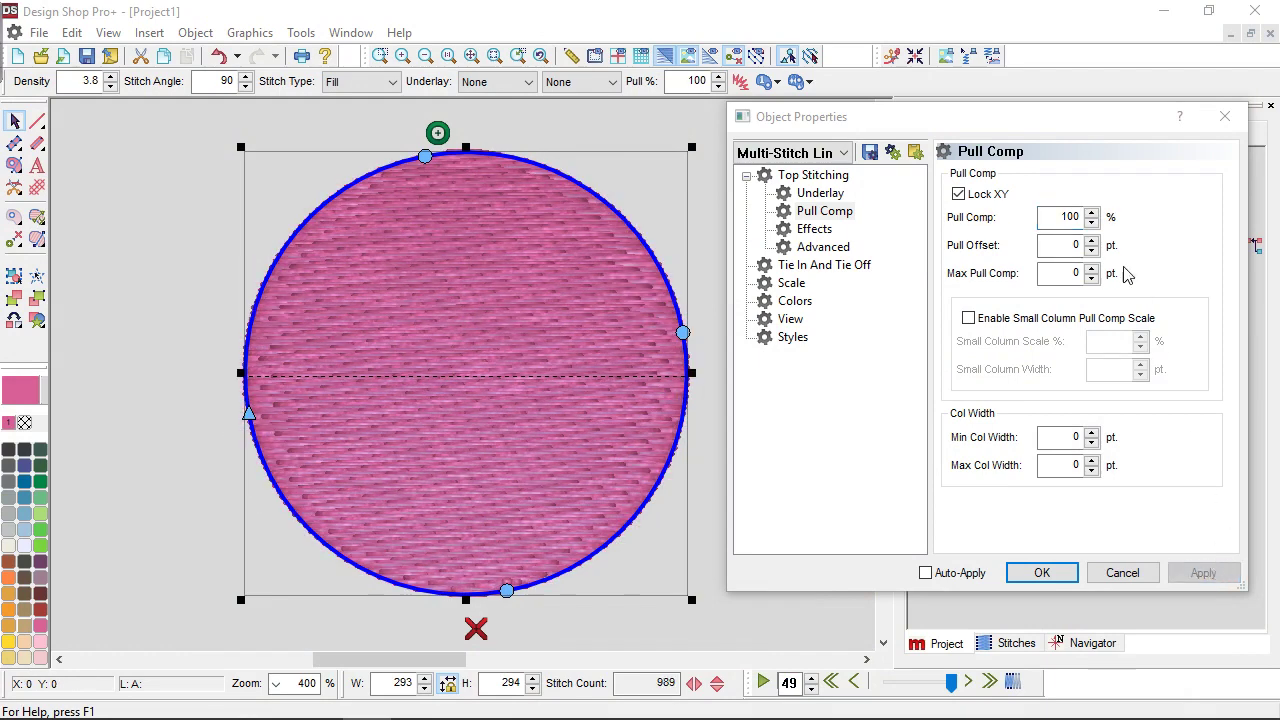
Set the fill's Pull Offset to 10 pt, giving 1068 stitches
left_click(1063, 247)
type("9")
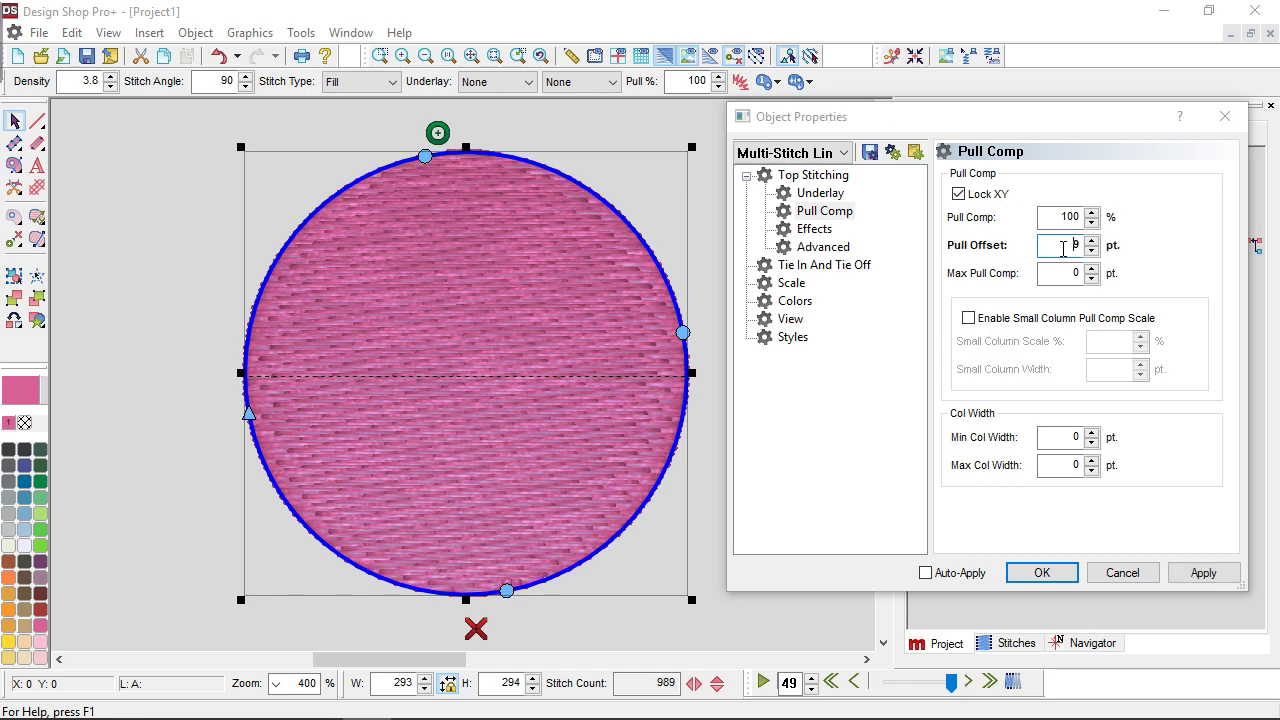
key("Up")
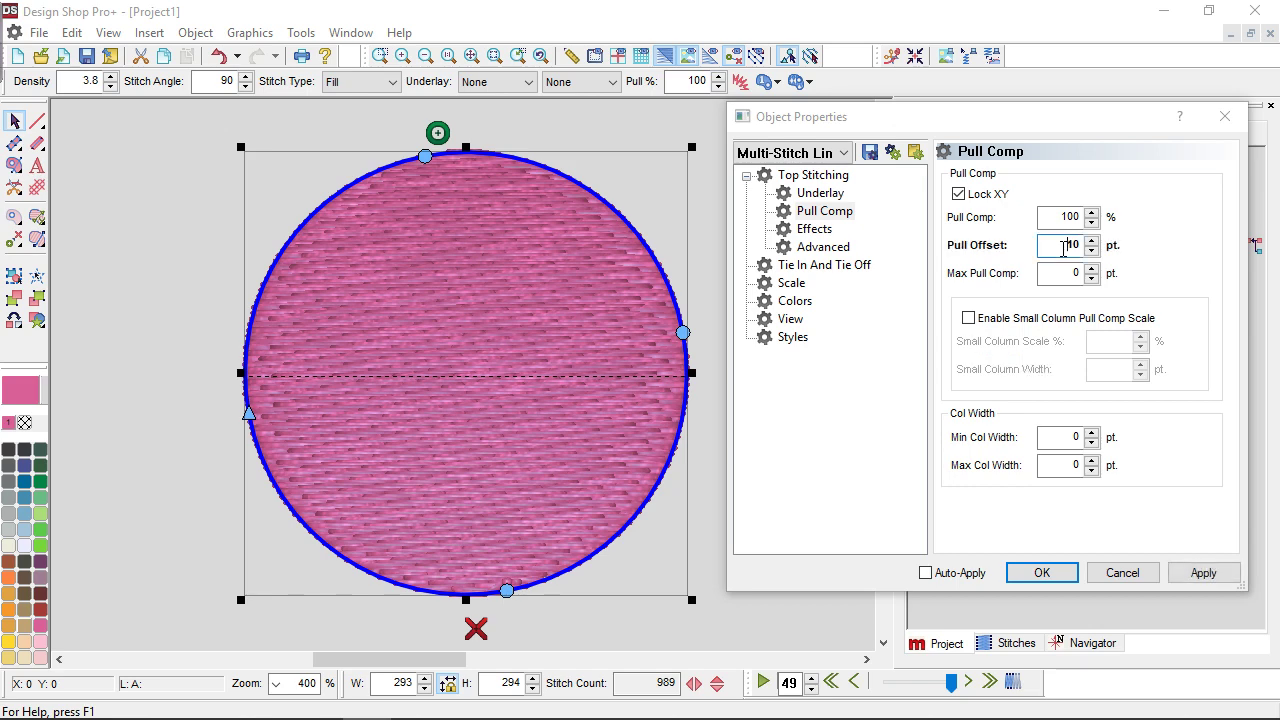
left_click(1203, 575)
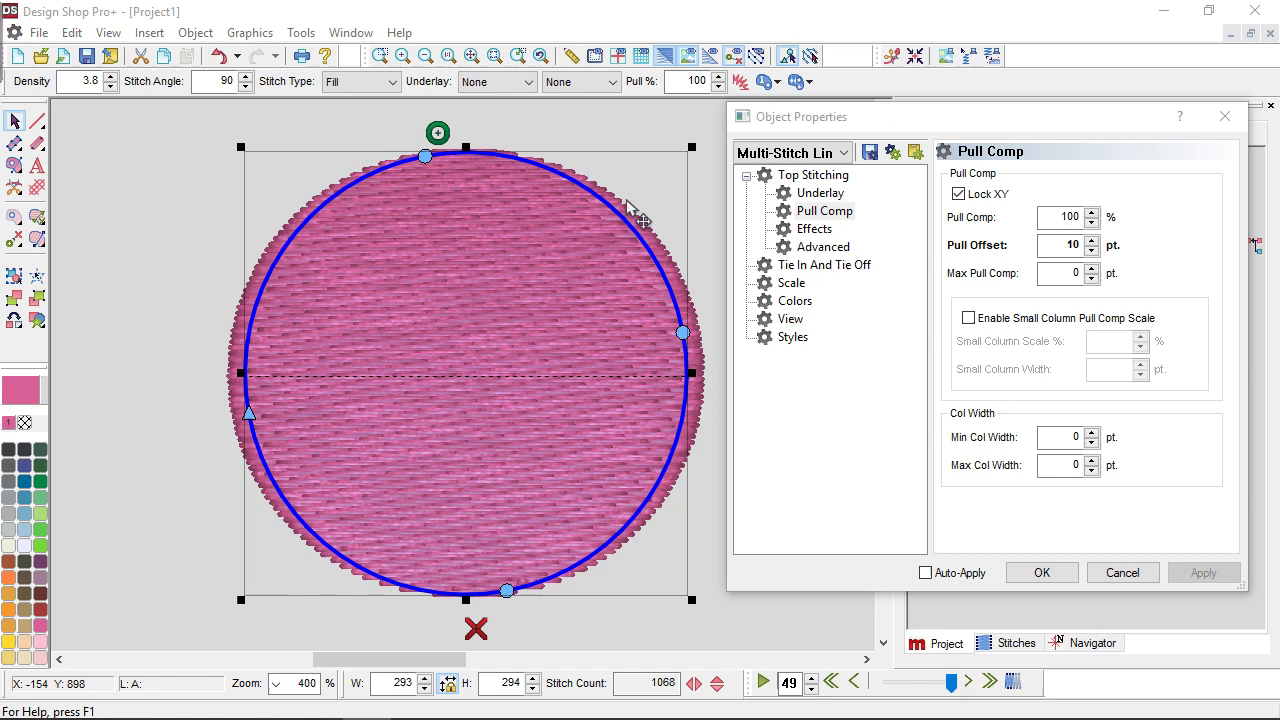
Measure the stitch overshoot past the circle's right edge: 0.039 in (10 pt)
left_click(571, 55)
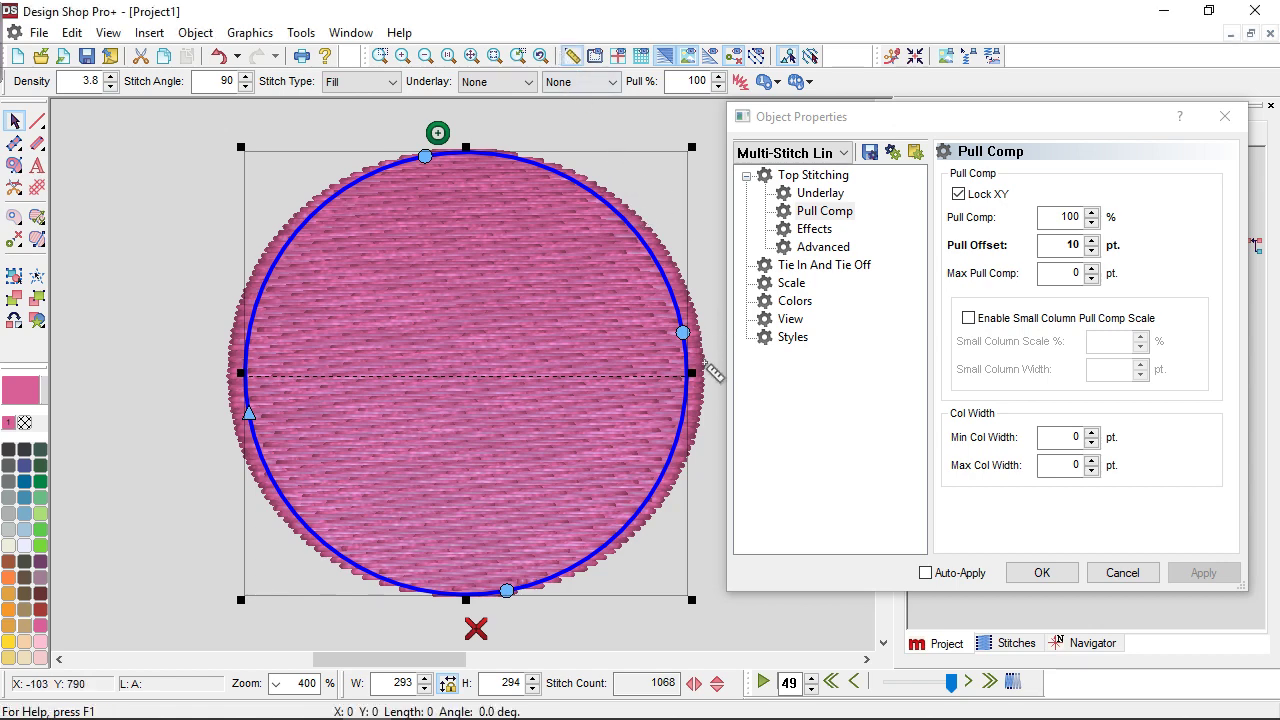
left_click_drag(697, 384, 712, 384)
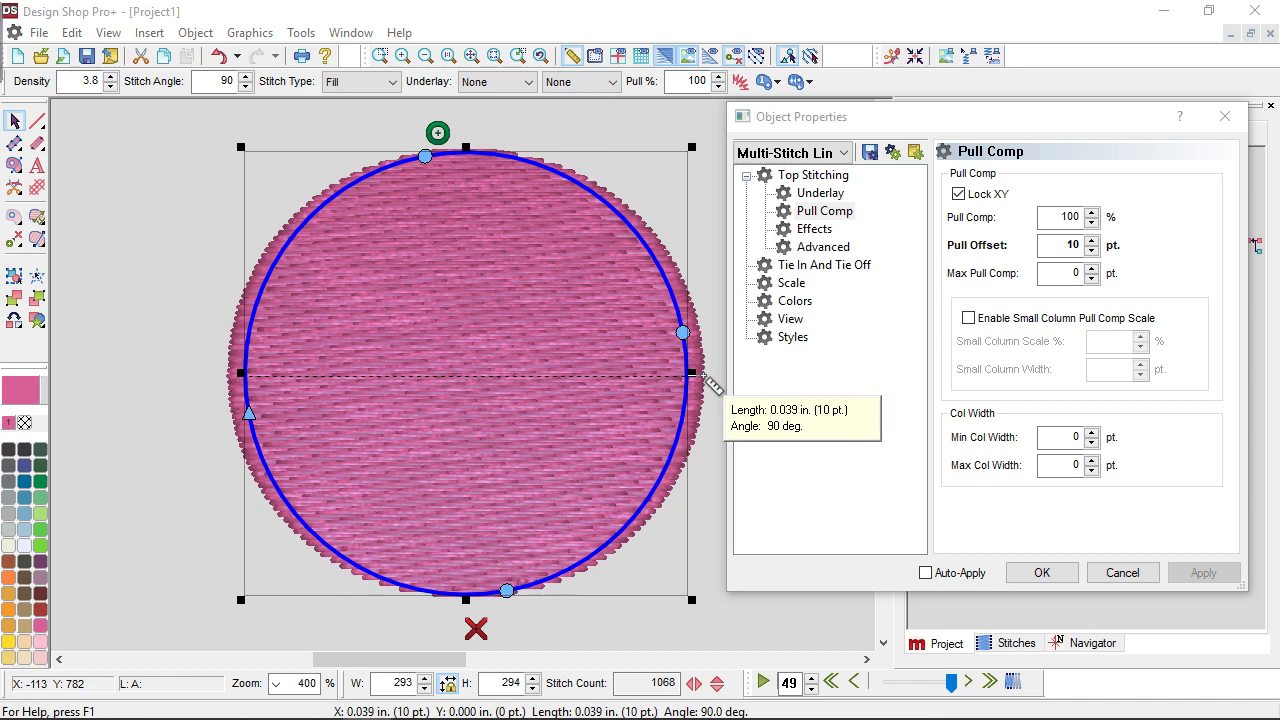
left_click_drag(712, 384, 712, 384)
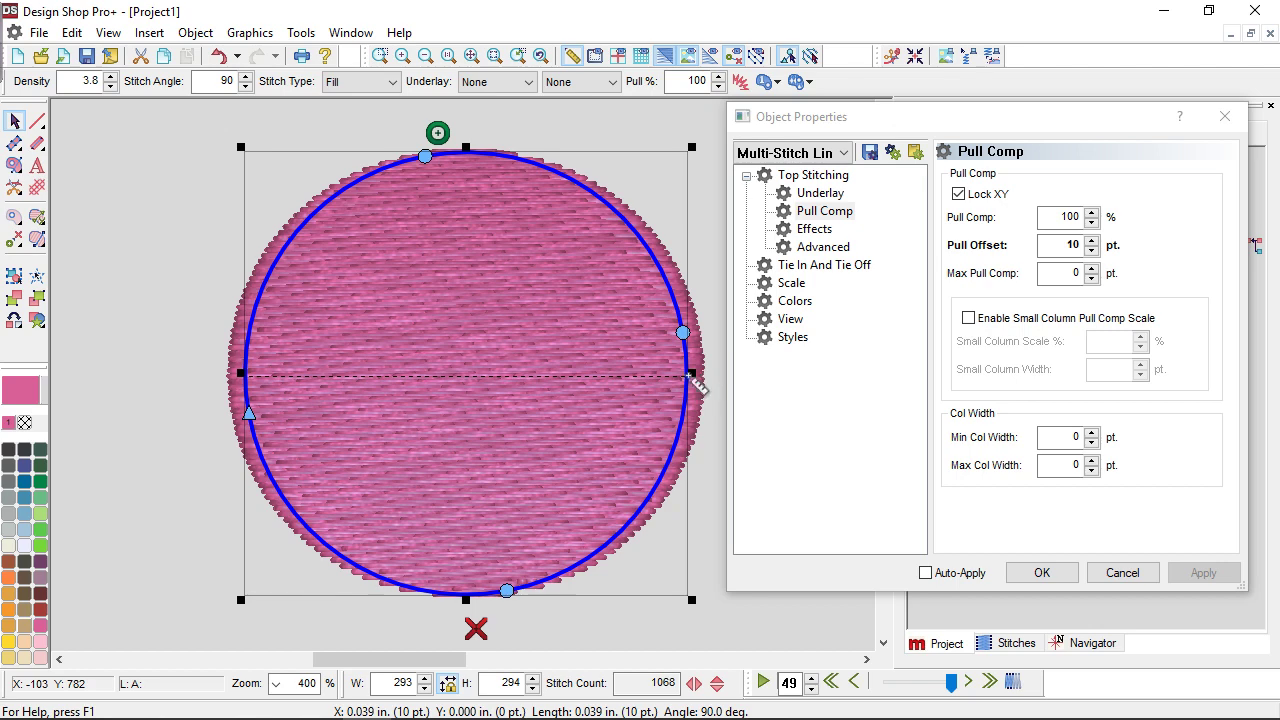
Reopen the circle fill's Pull Comp properties and enter 0 pt Pull Offset
left_click(1110, 572)
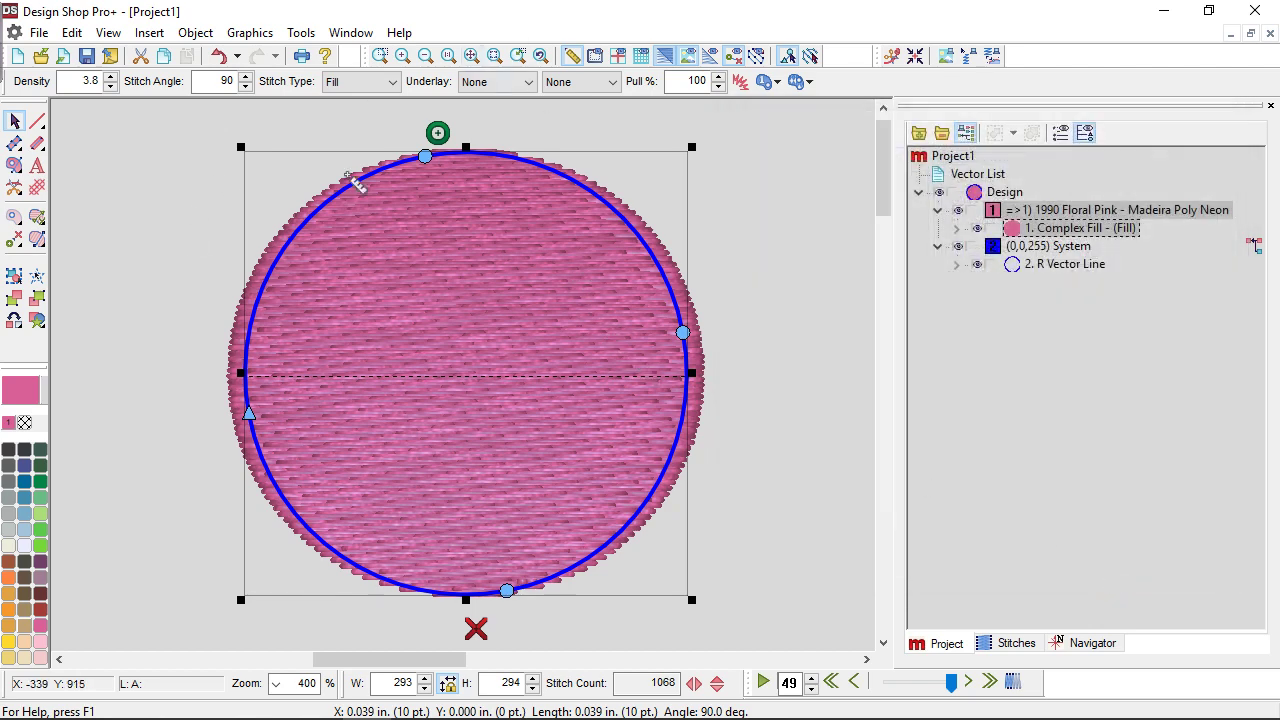
left_click(14, 121)
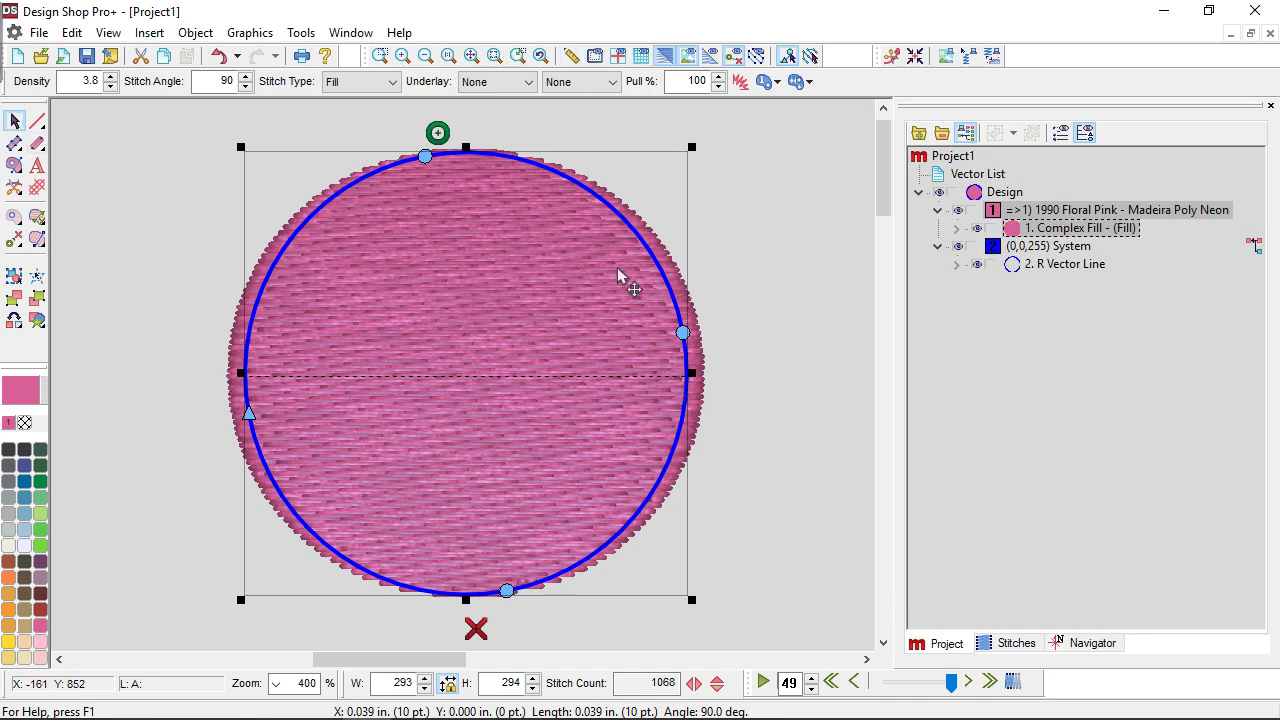
double_click(656, 185)
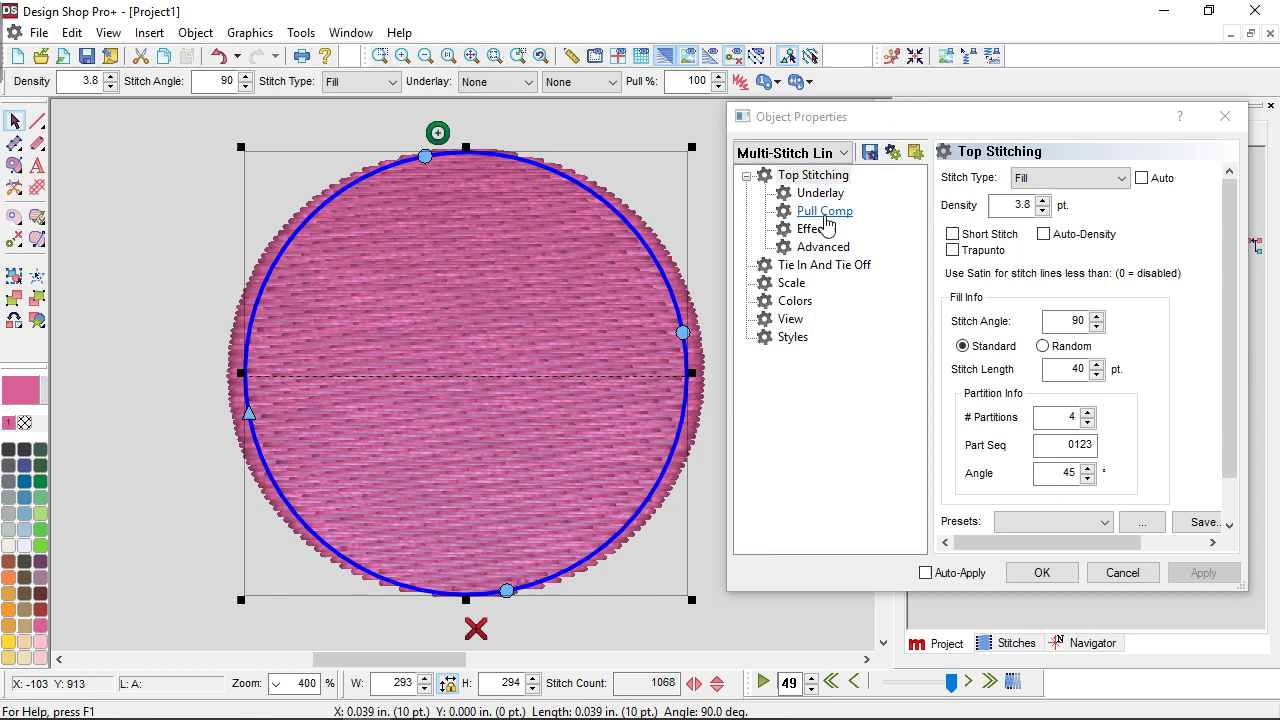
left_click(822, 212)
double_click(1059, 250)
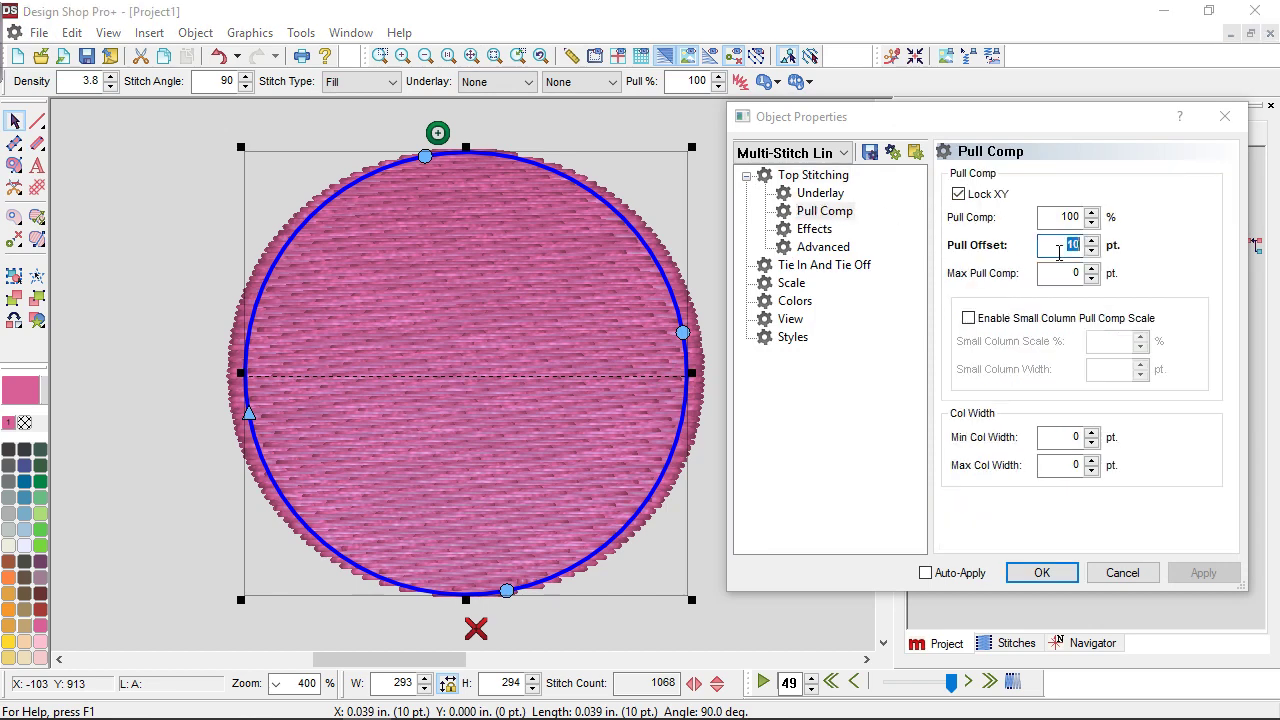
type("0")
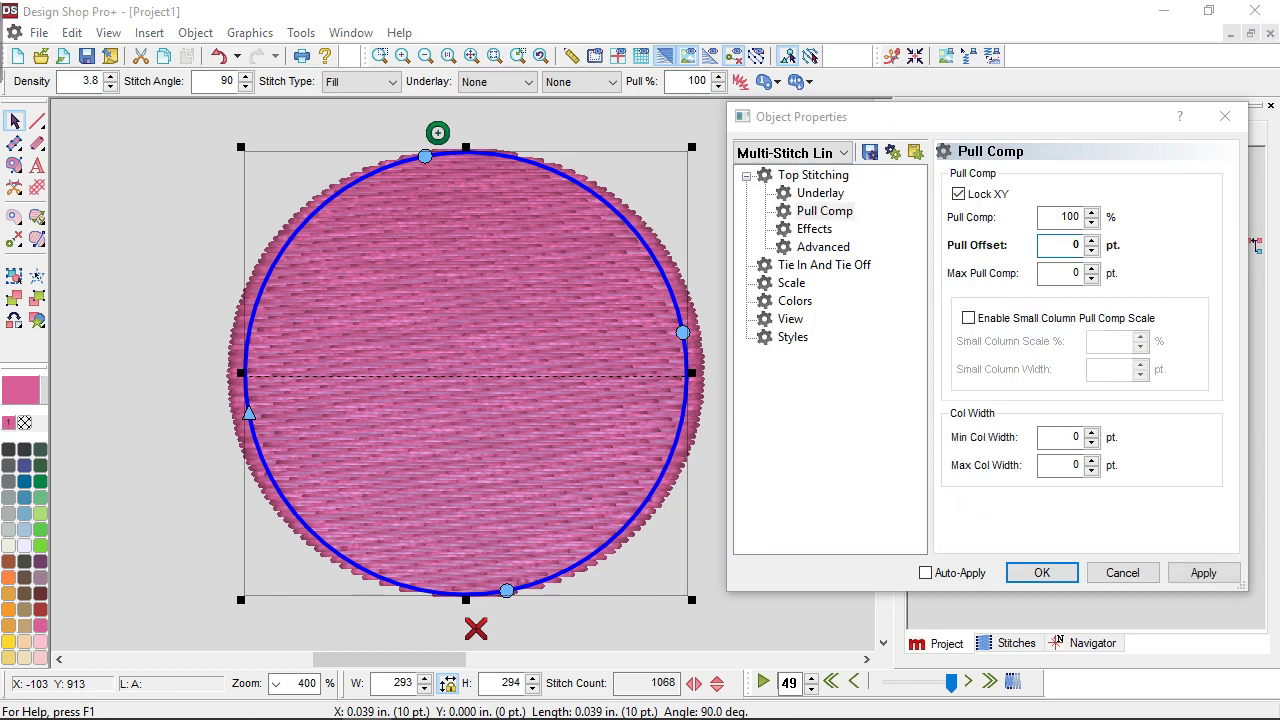
left_click(1055, 275)
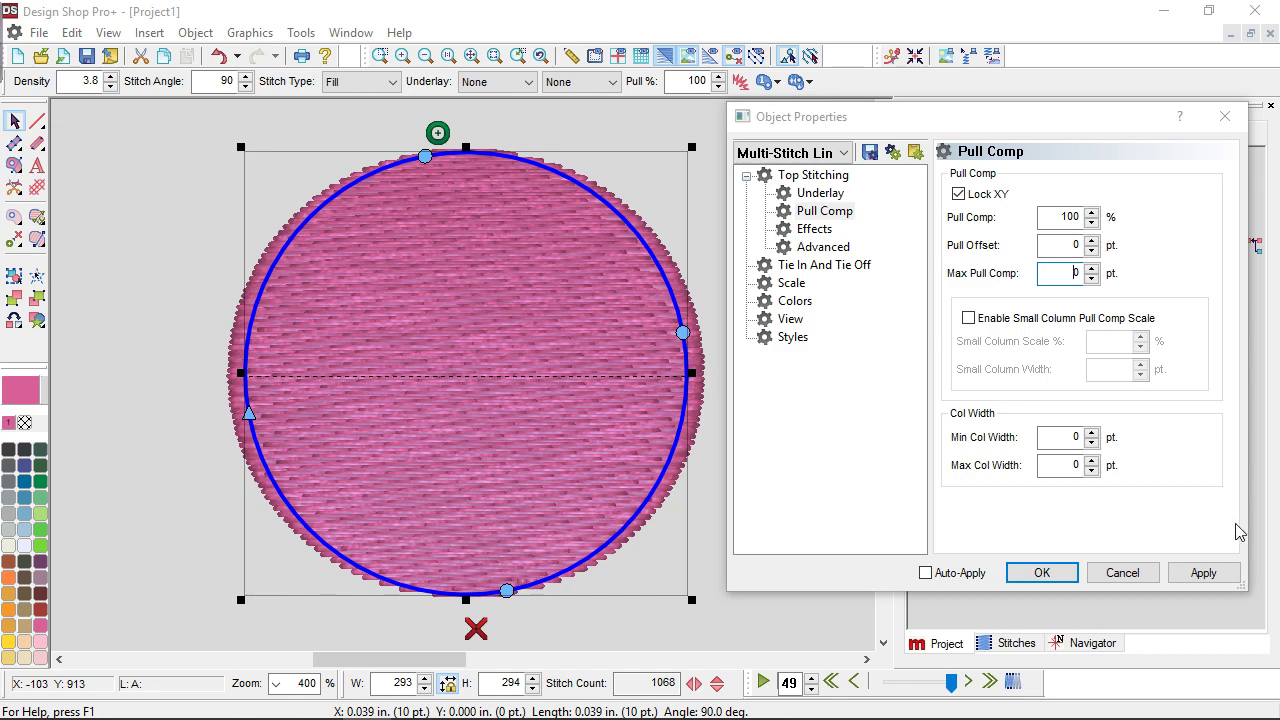
Apply 0 pt offset and 150% Pull Comp, widening the fill to 1427 stitches
left_click(1205, 573)
double_click(1062, 217)
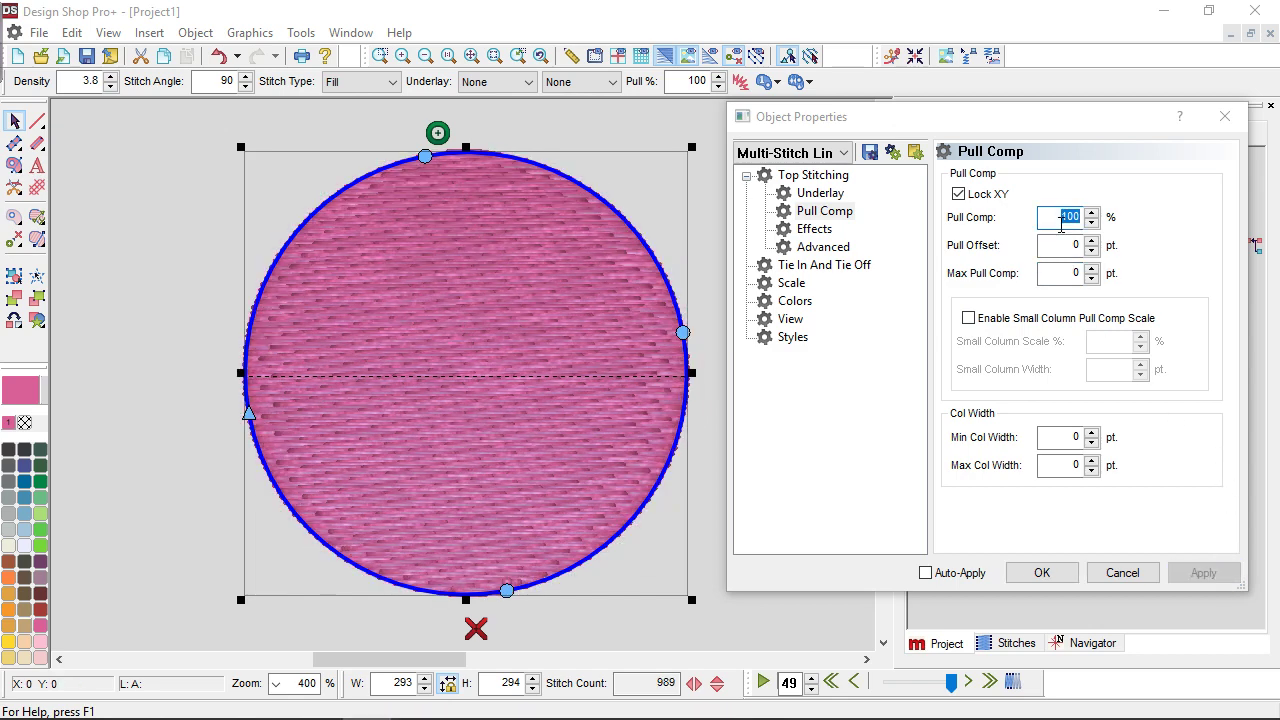
type("150")
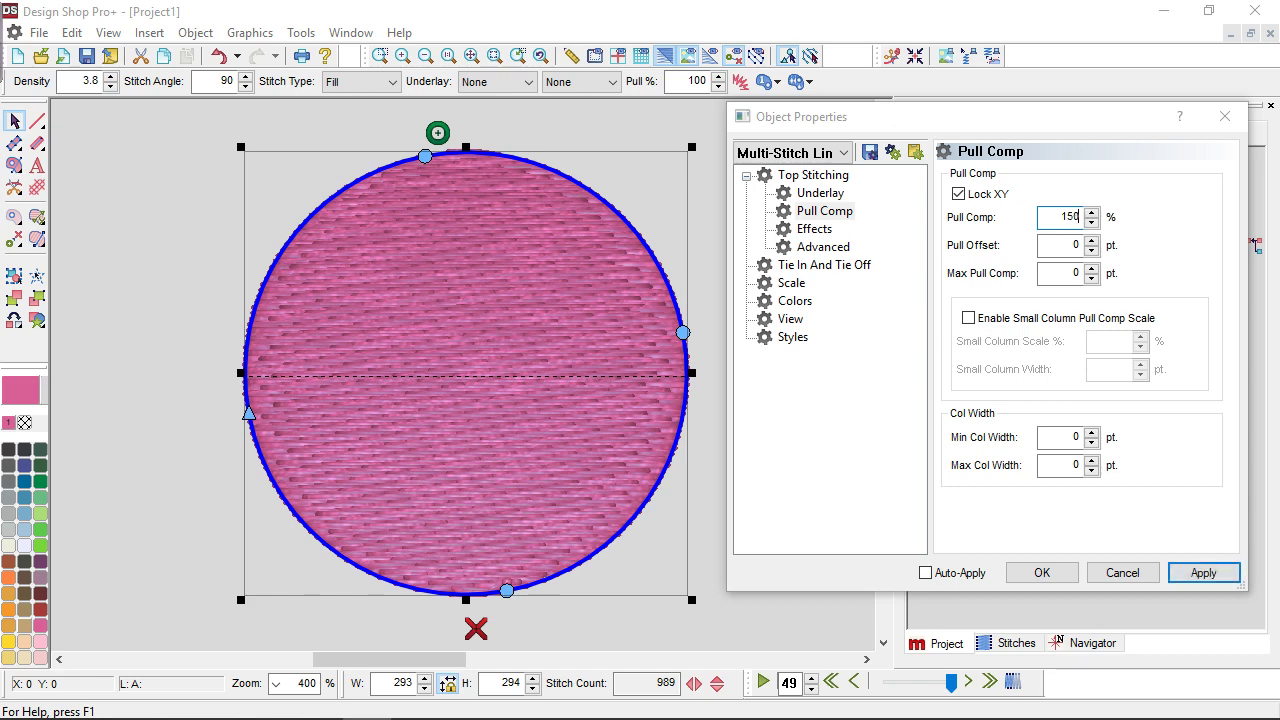
left_click(1205, 575)
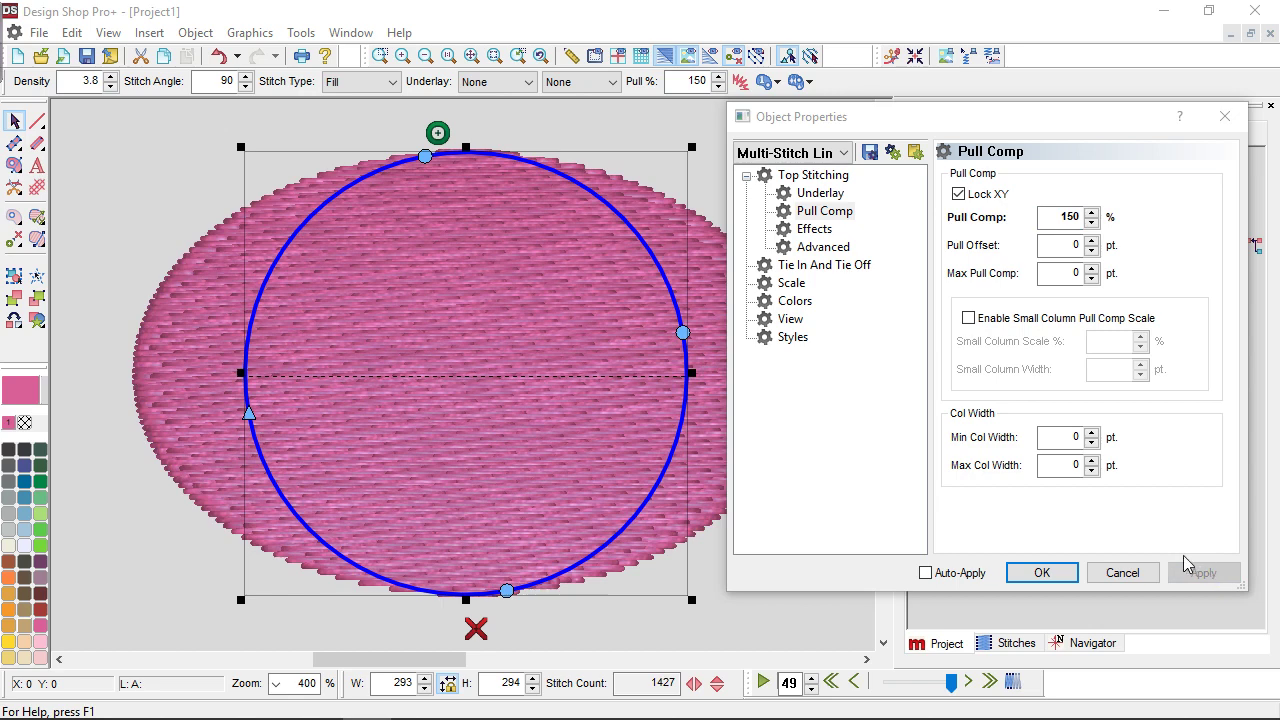
Try a 5 pt Max Pull Comp, then apply 20 pt, giving 1139 stitches
left_click(1075, 274)
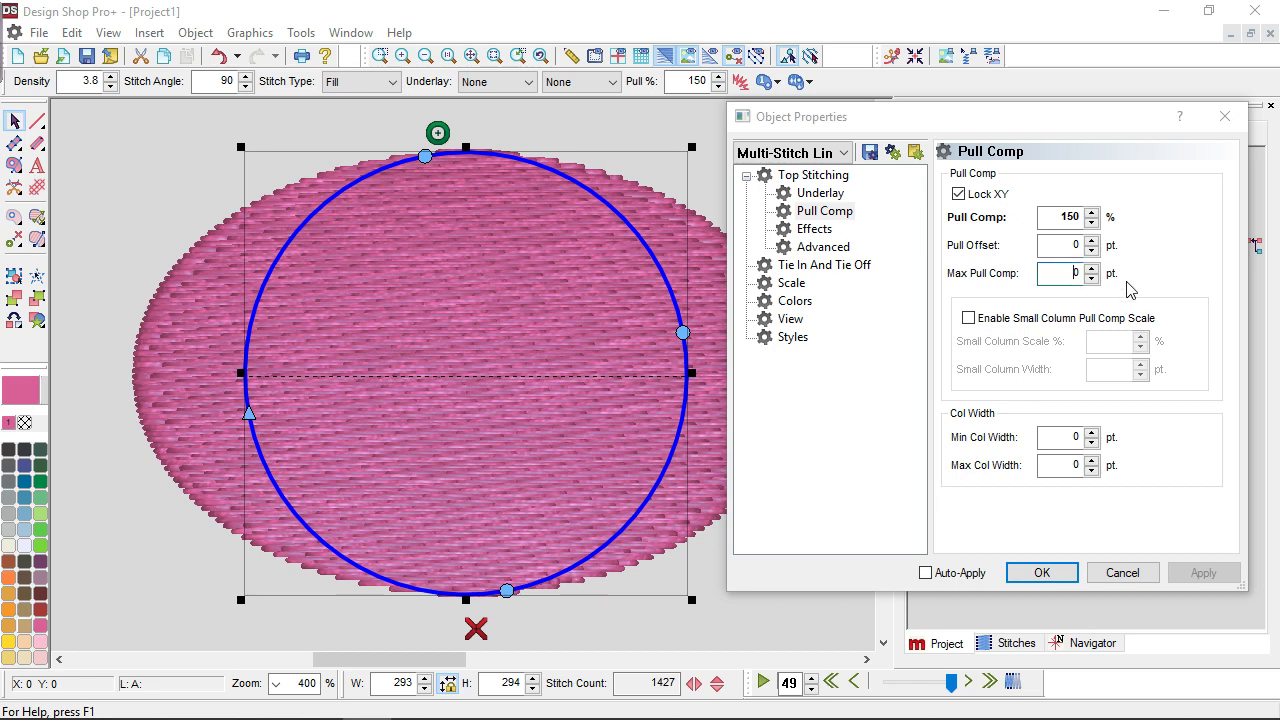
type("5")
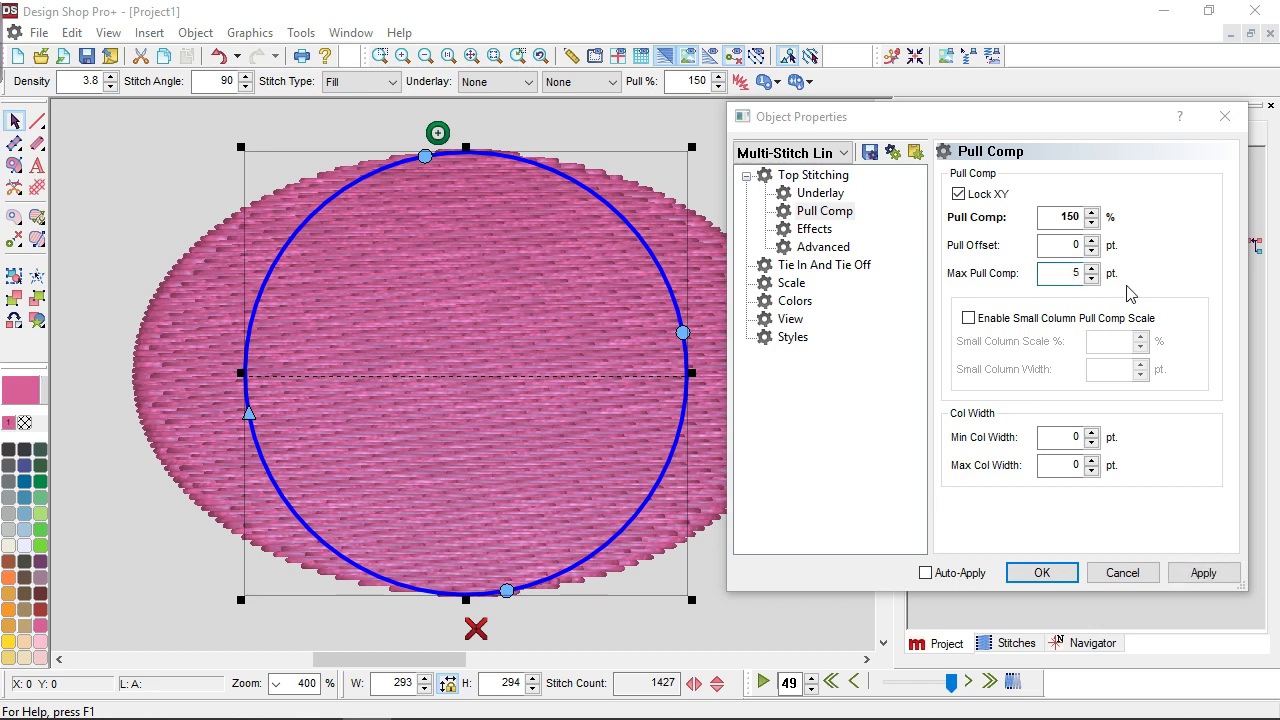
left_click(1222, 572)
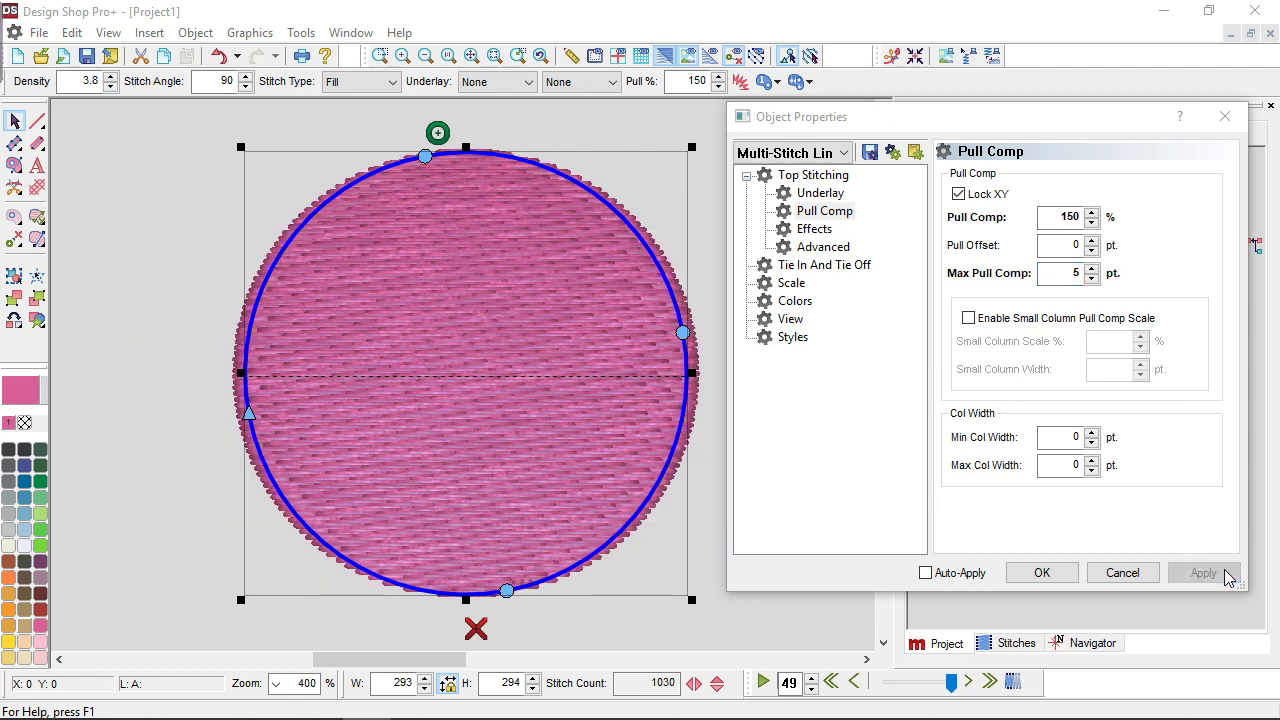
double_click(1078, 272)
type("20")
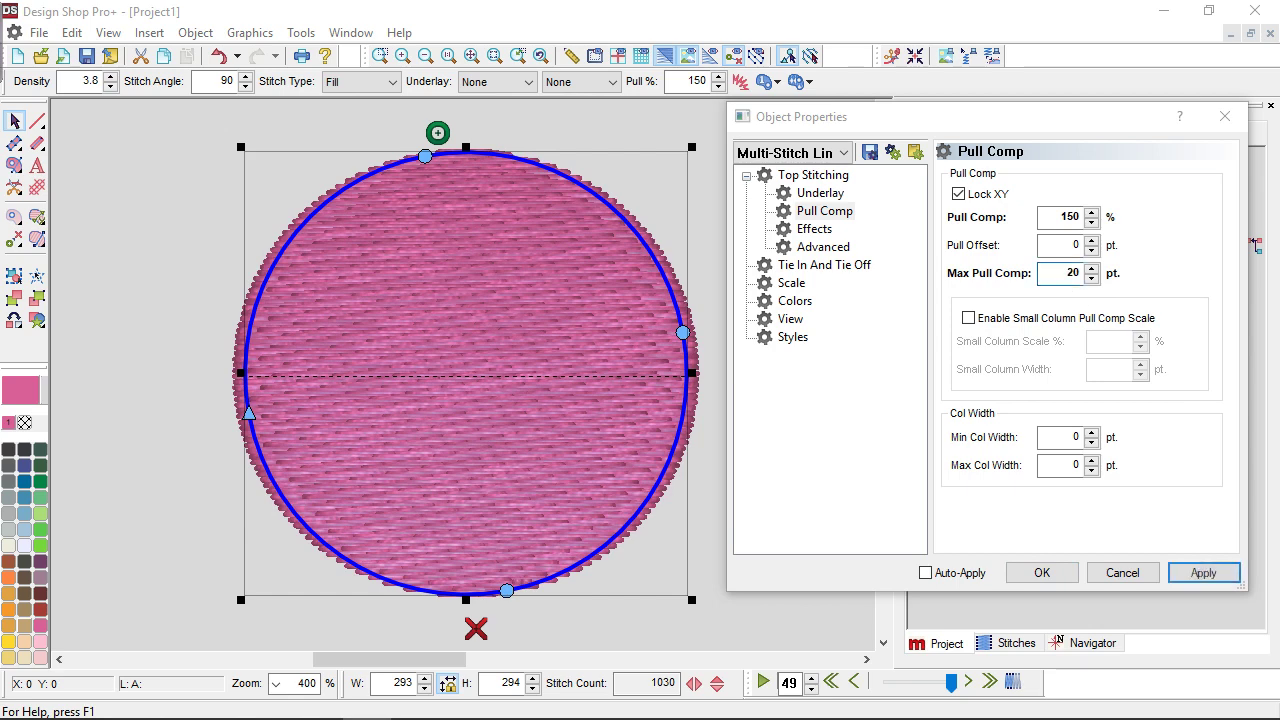
left_click(1216, 574)
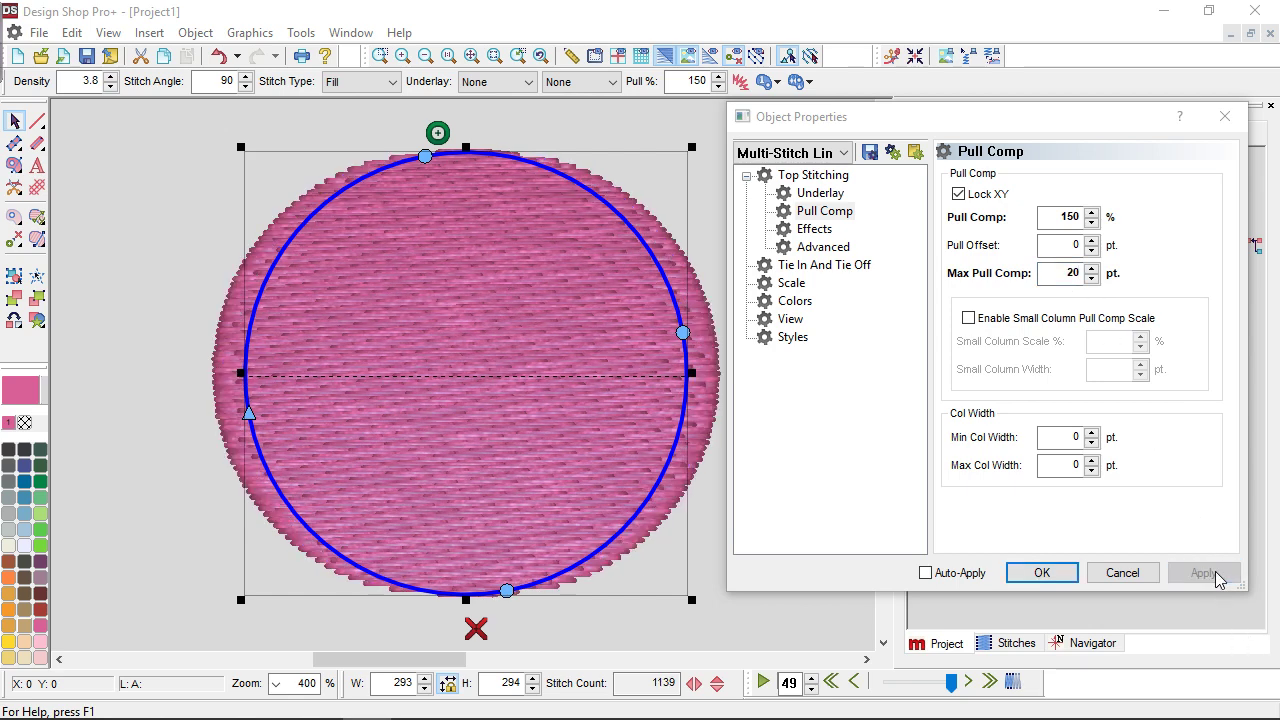
Apply 100% Pull Comp with 0 pt maximum, returning the fill to 989 stitches
double_click(1067, 218)
type("100")
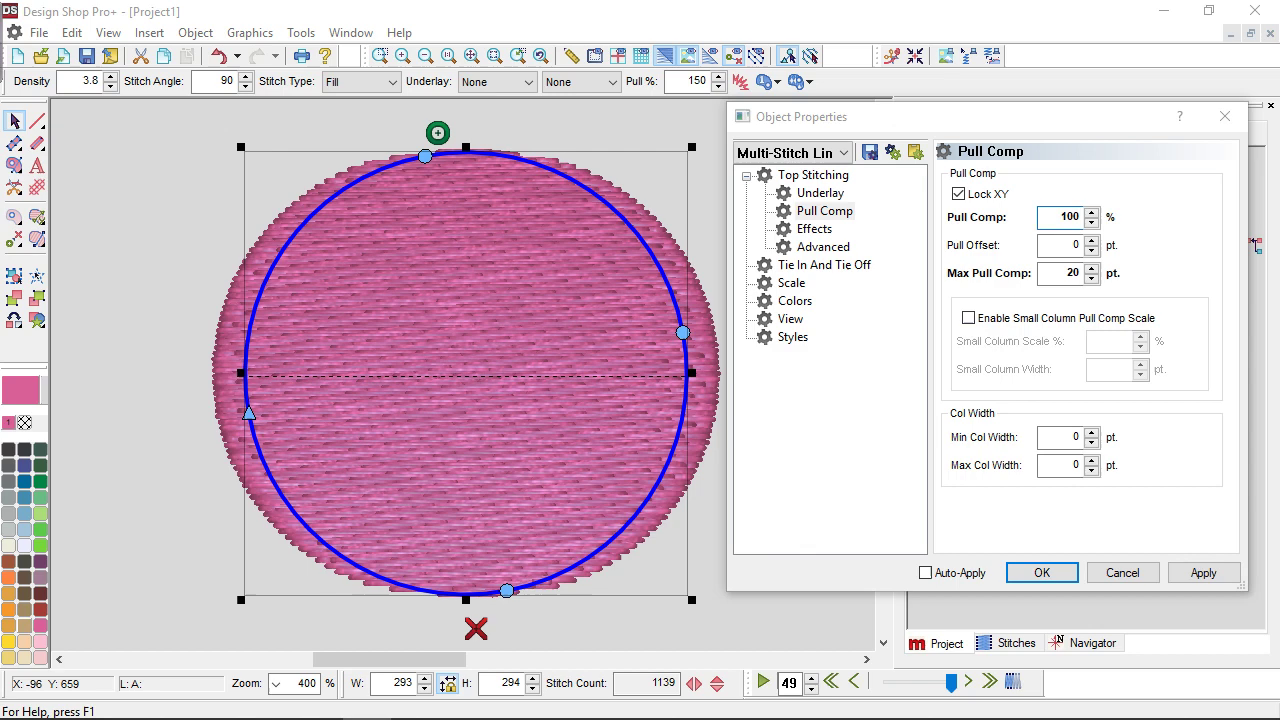
left_click(1064, 274)
double_click(1064, 274)
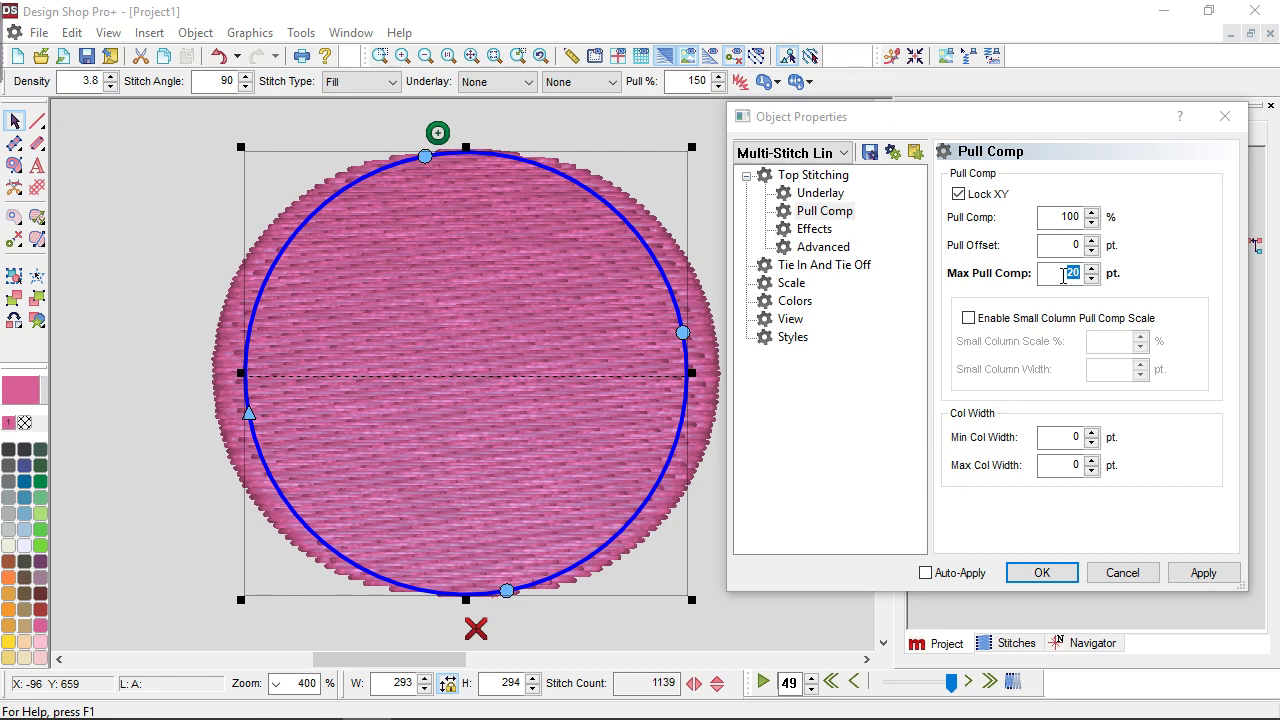
type("0")
left_click(1204, 572)
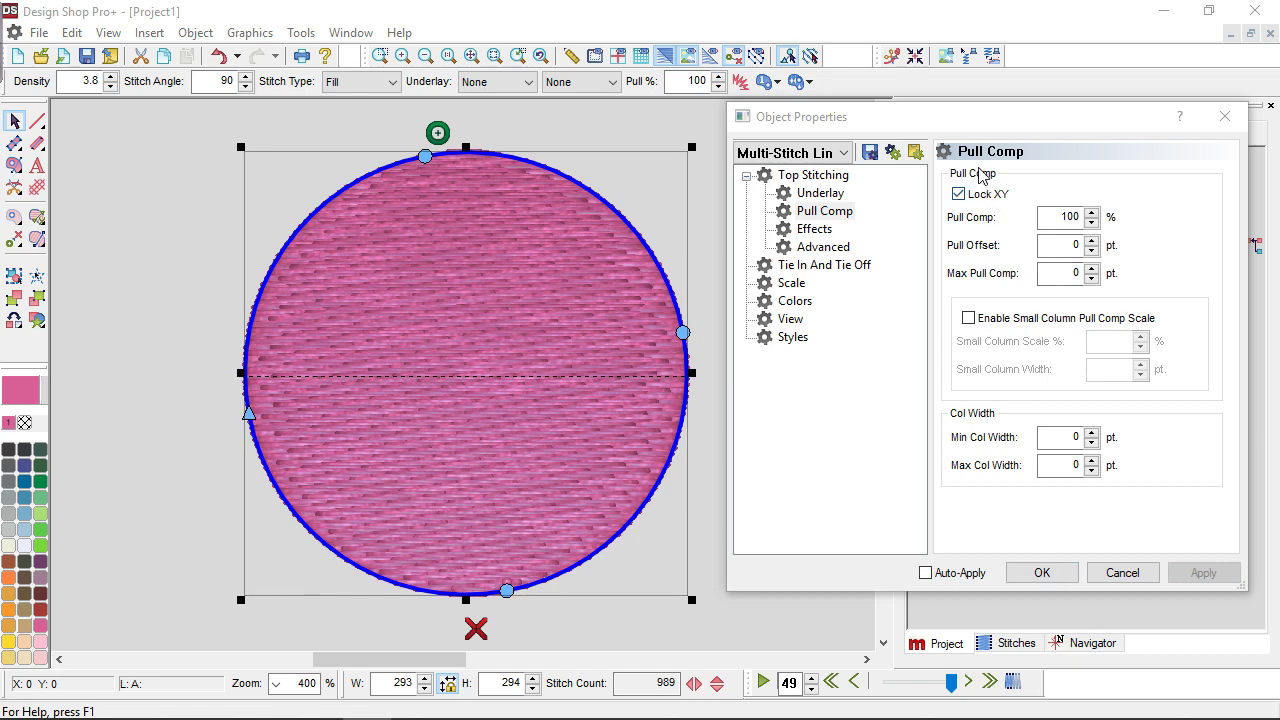
left_click(959, 195)
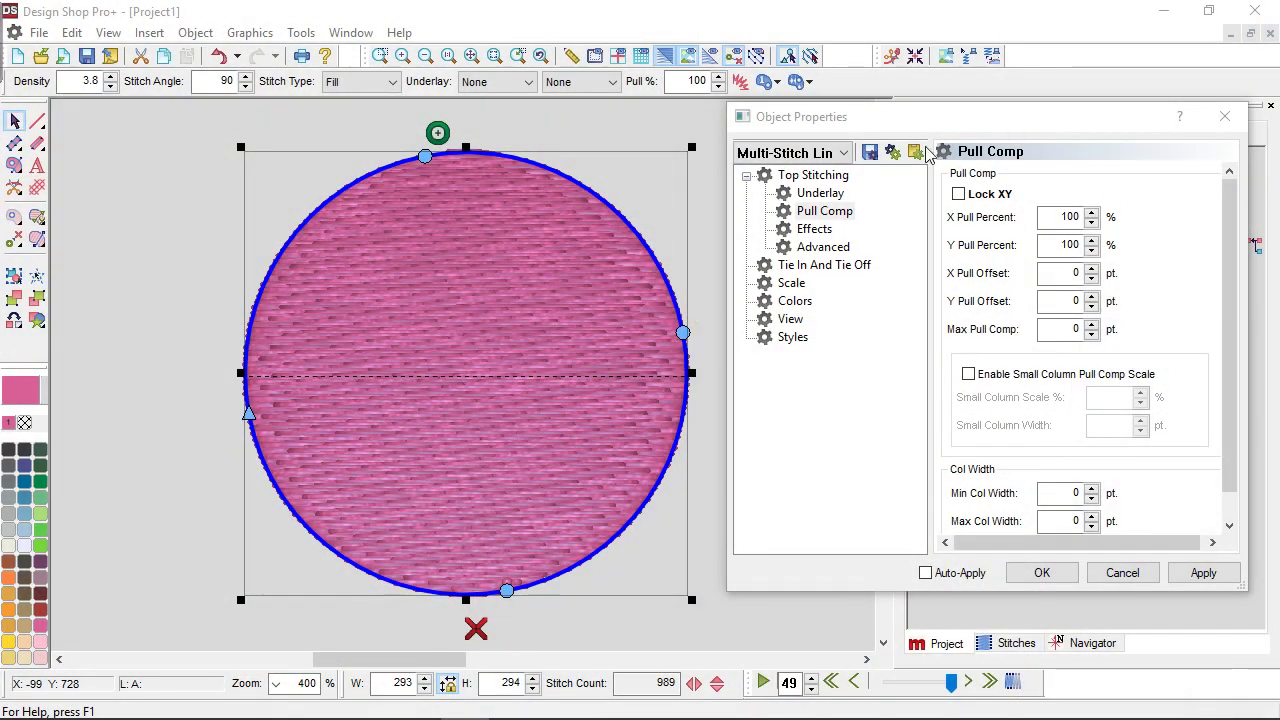
left_click(959, 194)
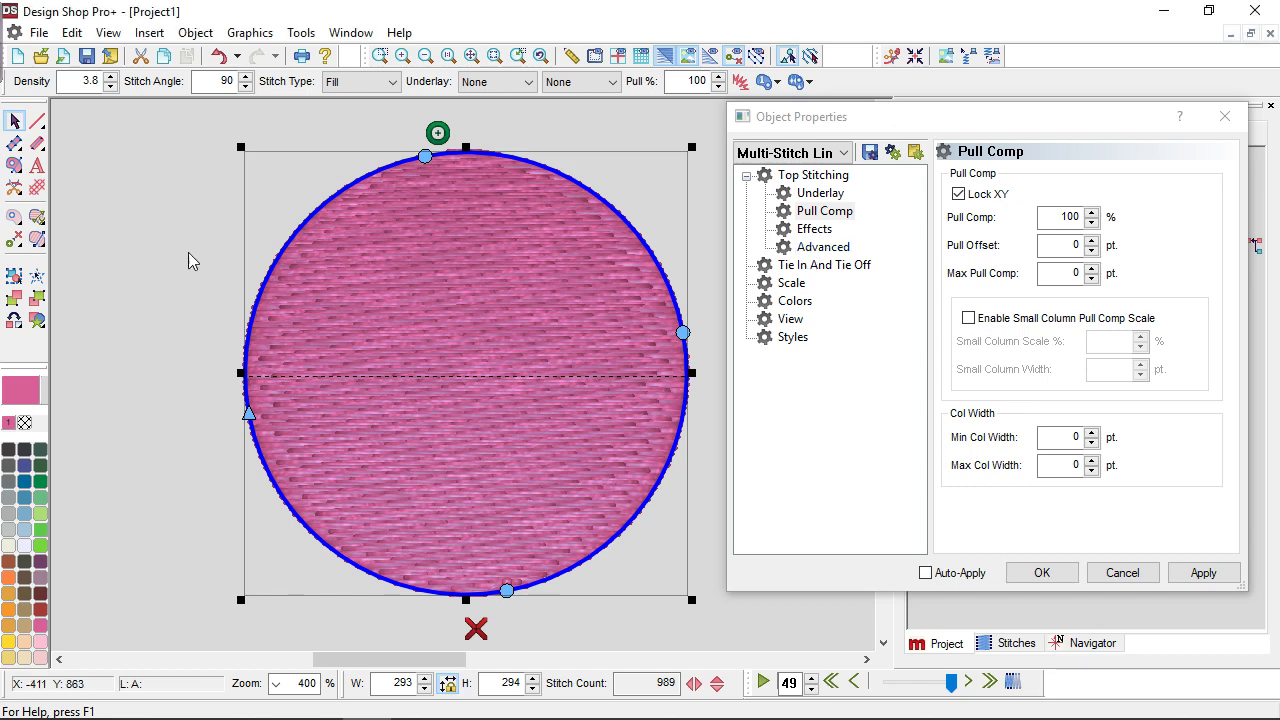
Select the circle's stitch fill and add a satin border ring around it
left_click(702, 220)
left_click(657, 261)
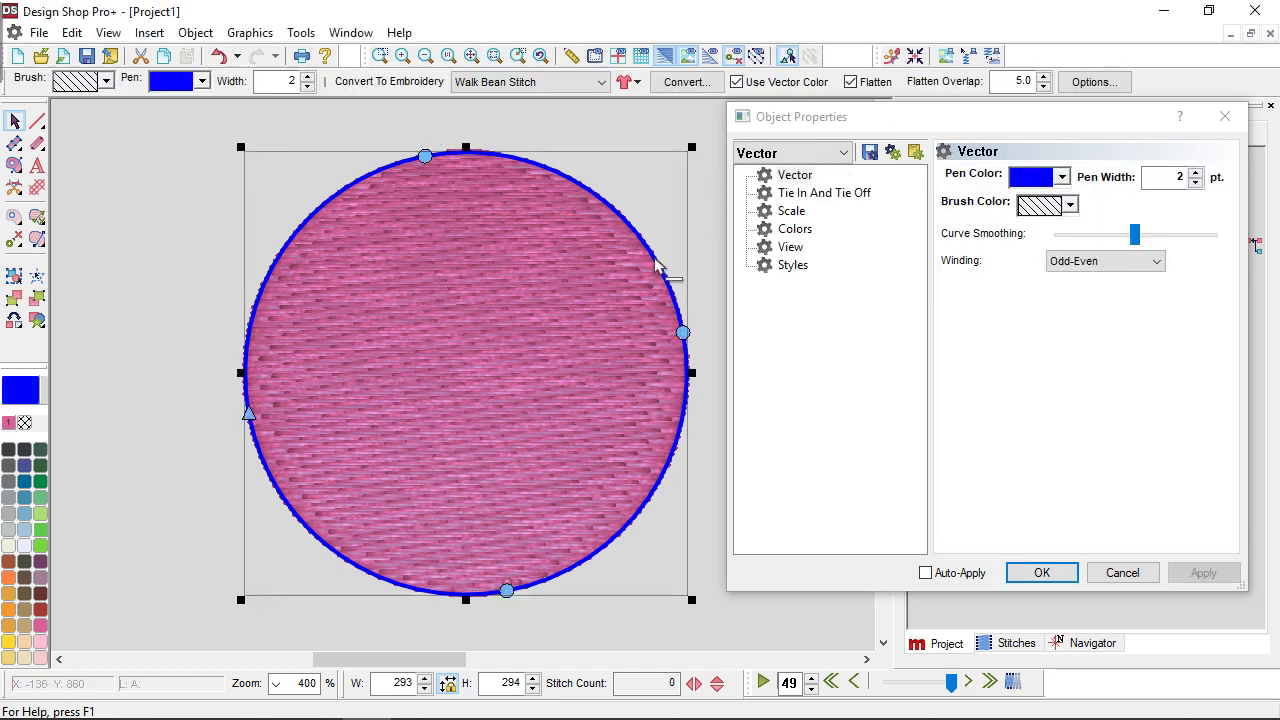
left_click(657, 263)
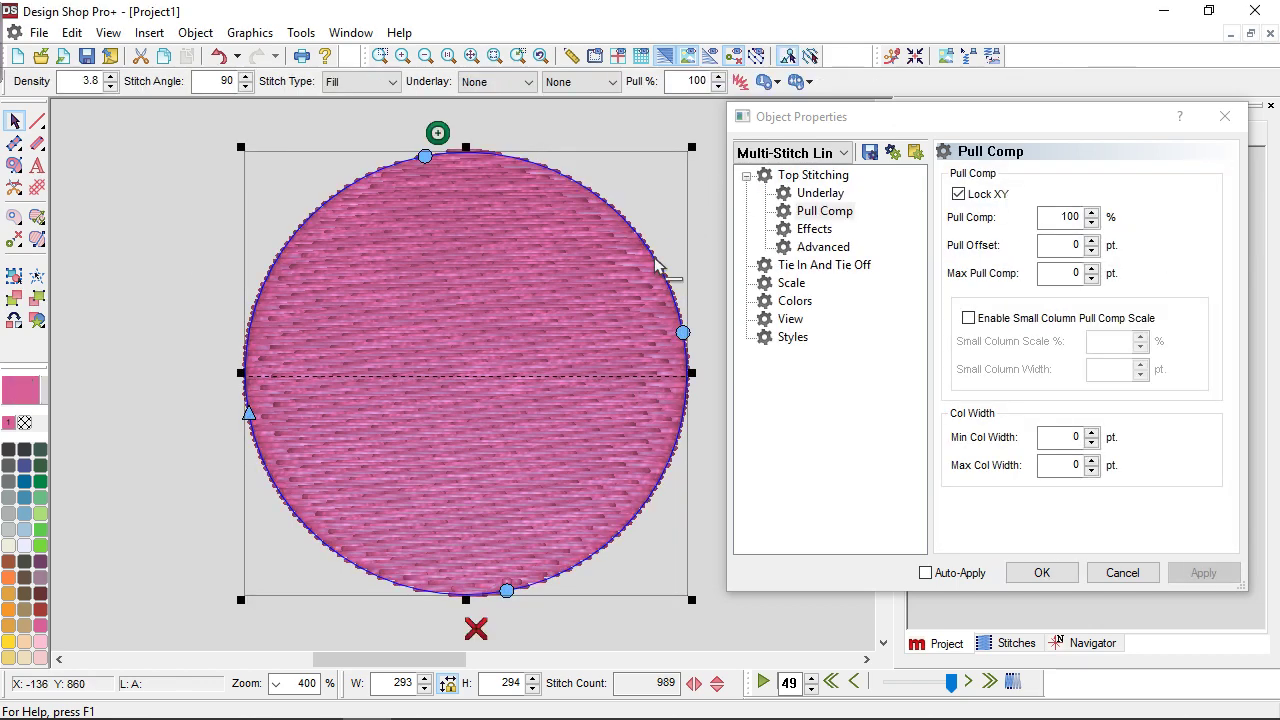
left_click(546, 394)
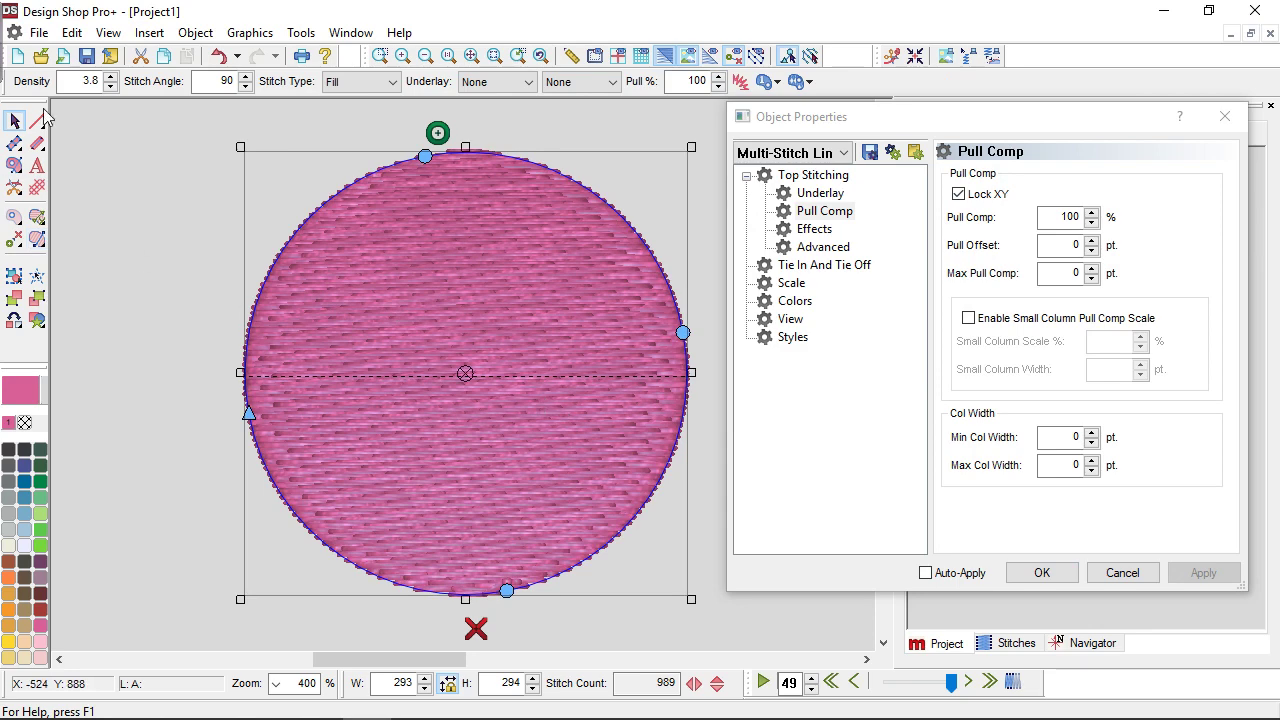
left_click(37, 146)
Recolour the circle's inner fill dark red
left_click(109, 235)
left_click(485, 419)
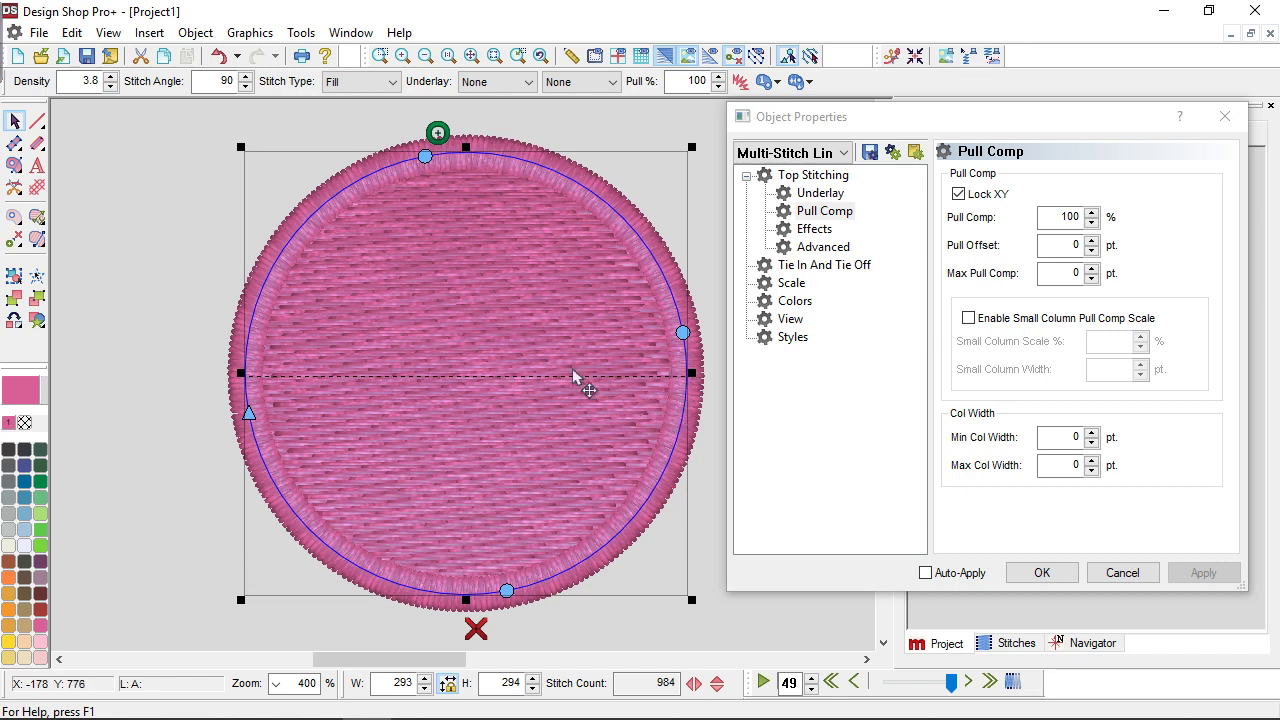
left_click(41, 608)
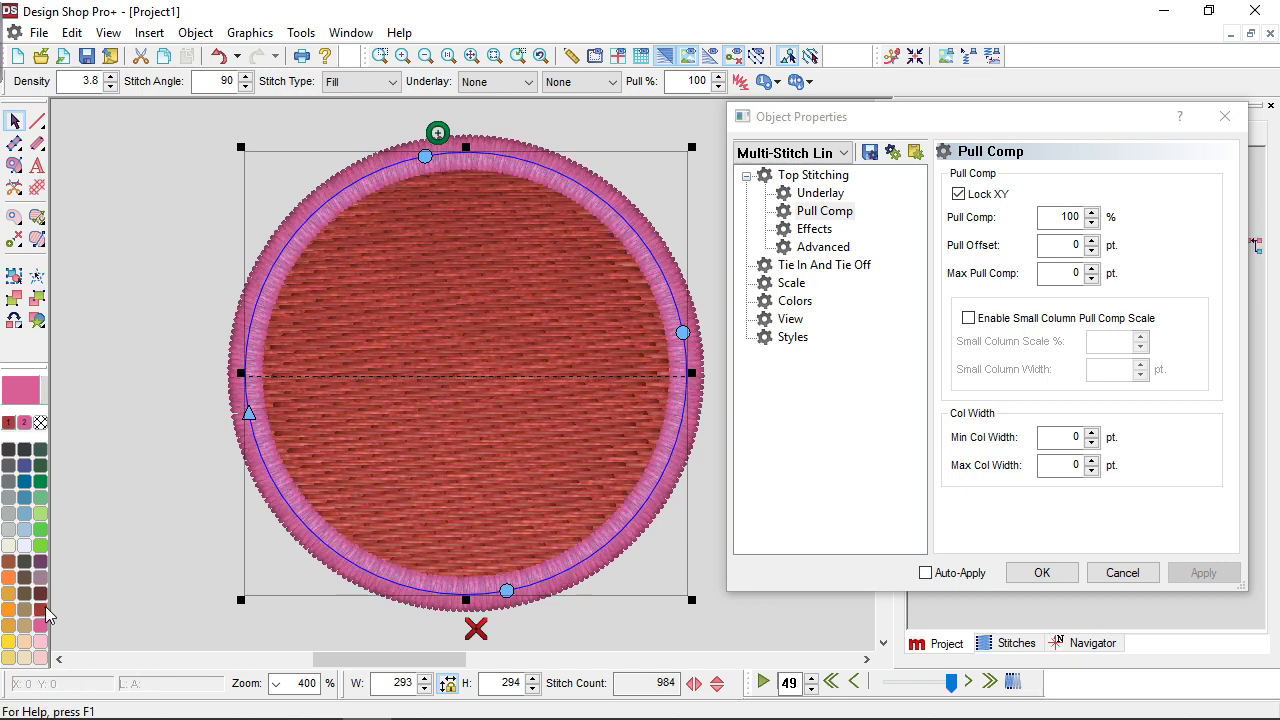
Recolour the fill blue, show plain stitch lines, and apply a 5 pt pull offset
left_click(24, 481)
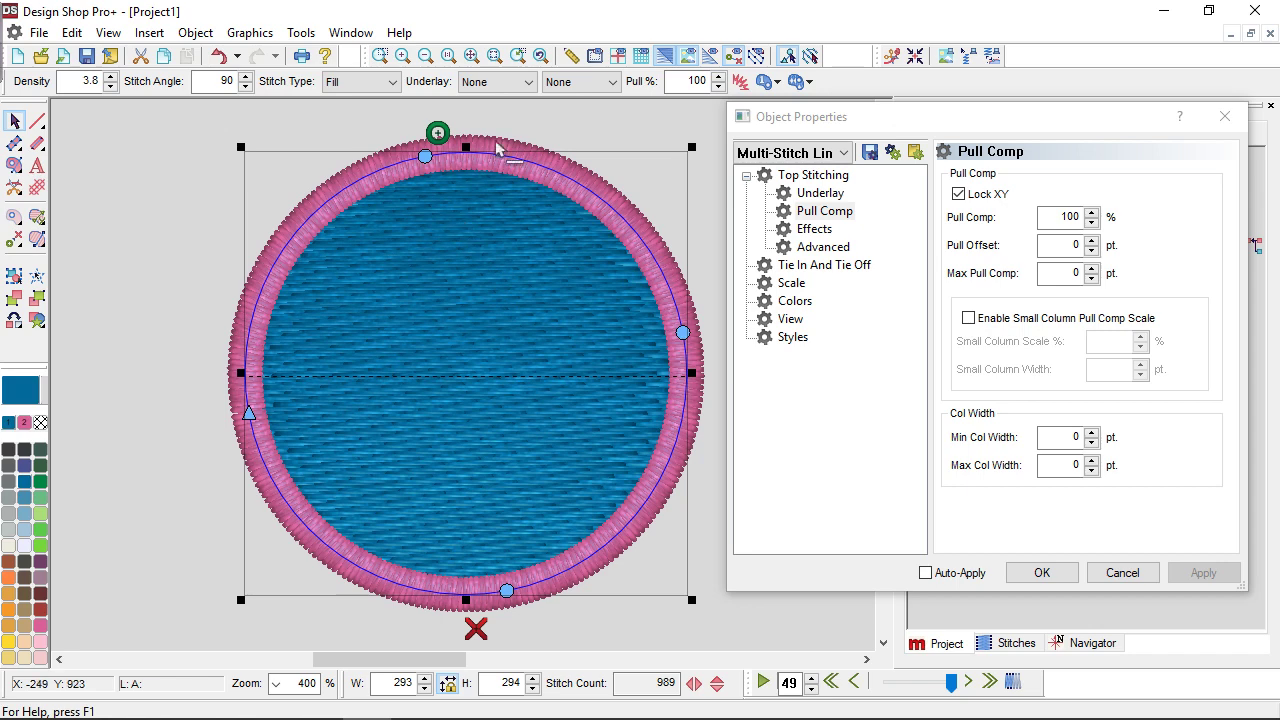
left_click(676, 56)
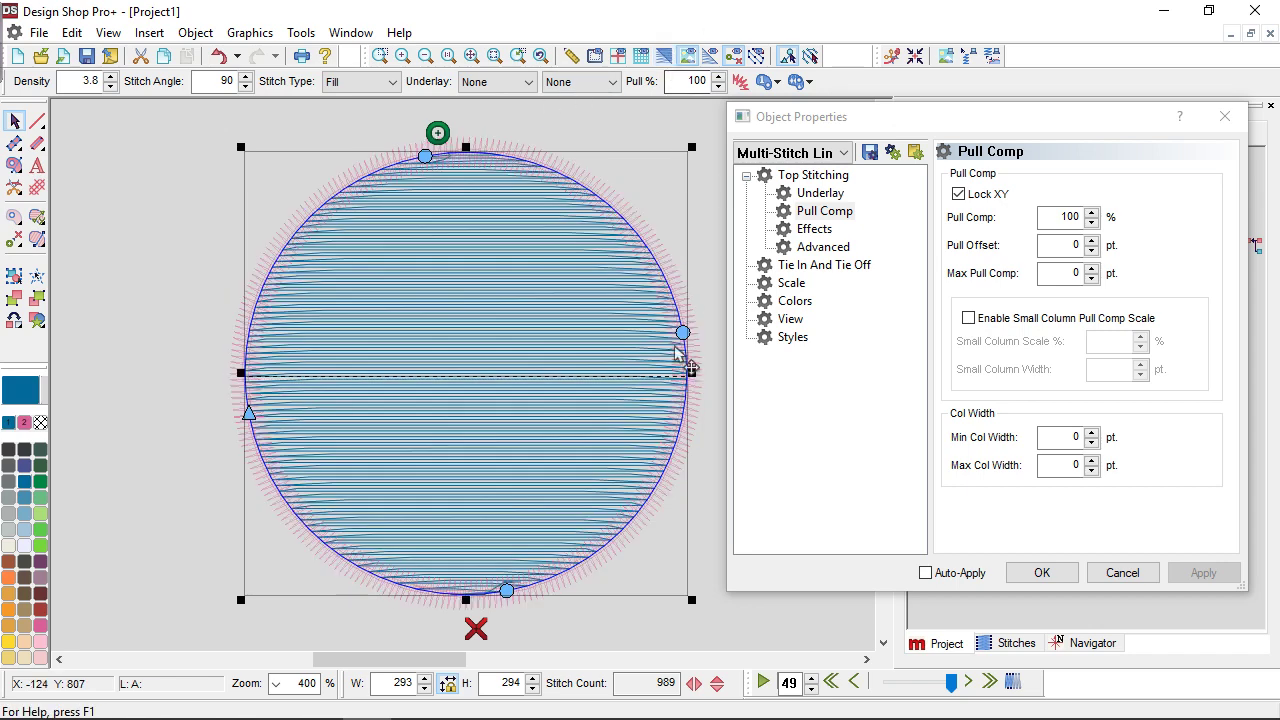
left_click(1074, 244)
type("4")
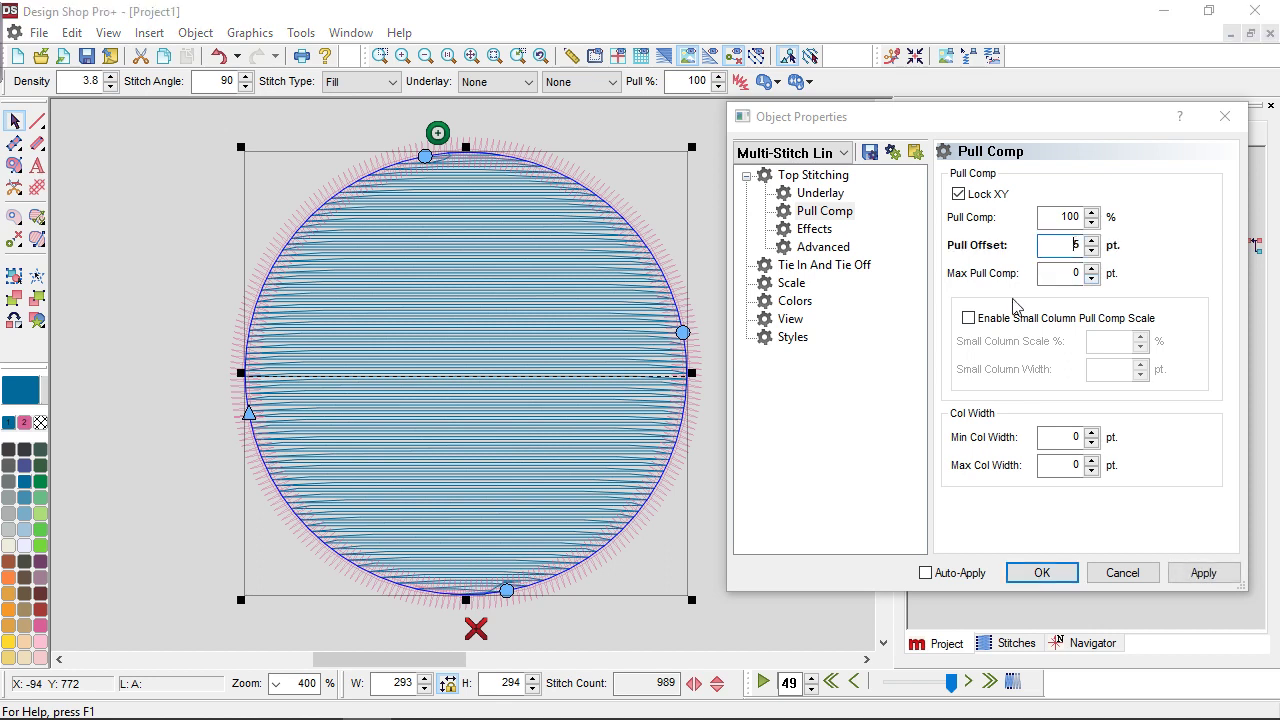
left_click(757, 394)
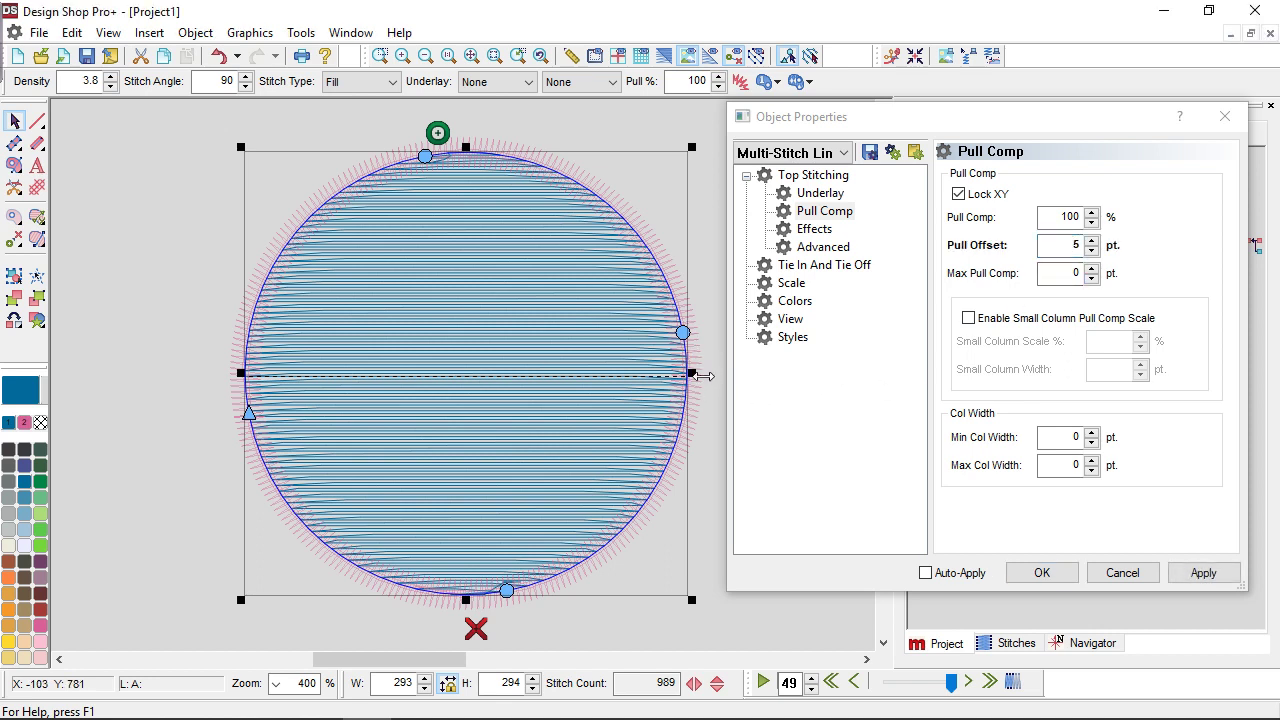
left_click(1203, 573)
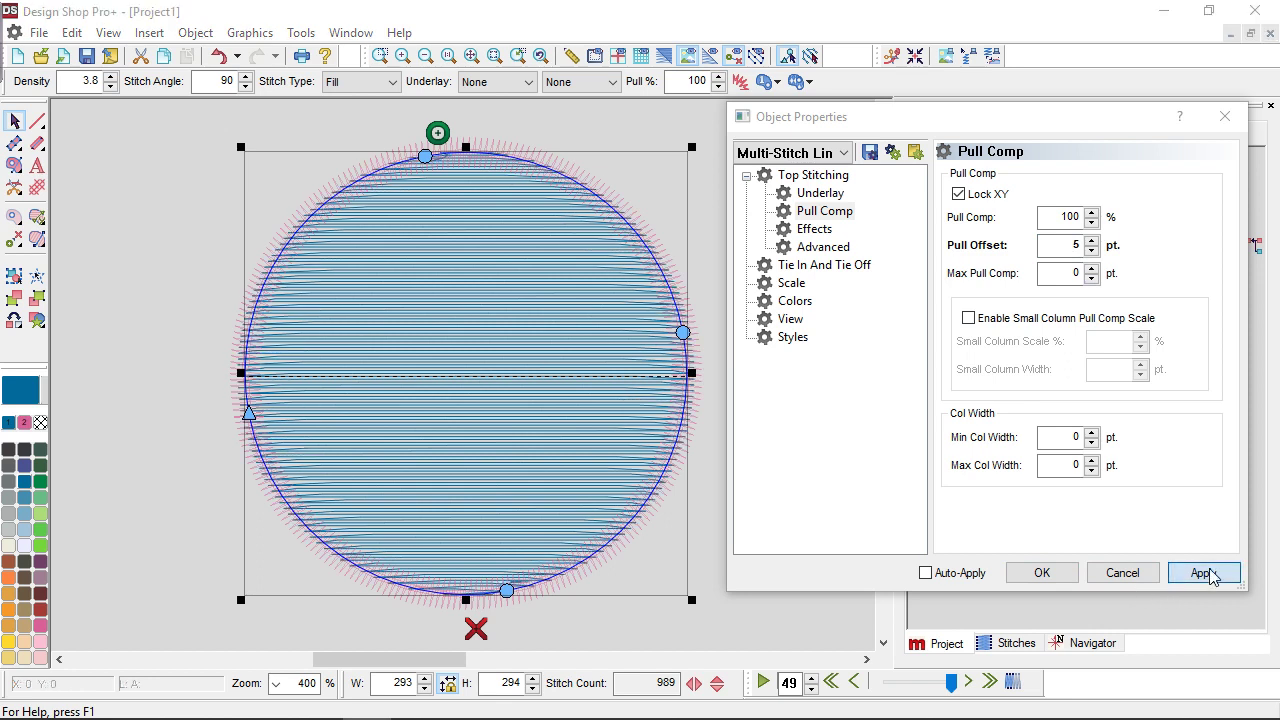
Change the circle's pull offset to 9 pt and apply it
key("Delete")
type("9")
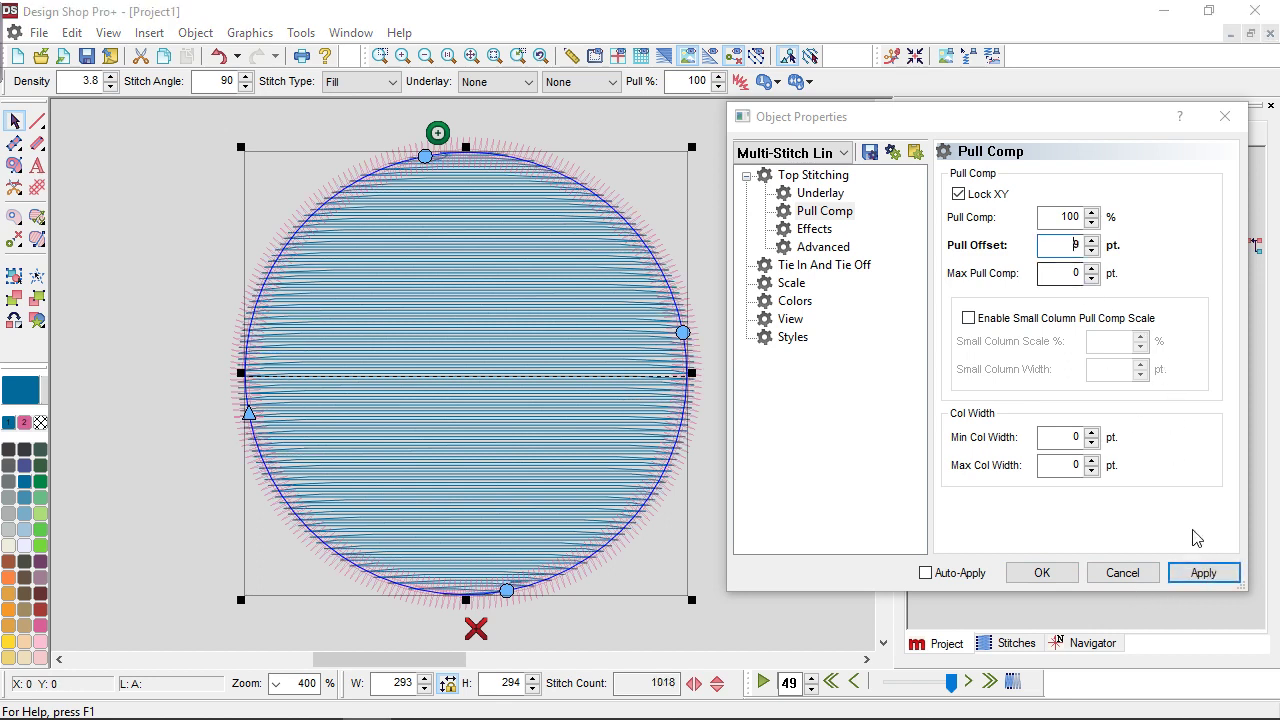
left_click(1216, 575)
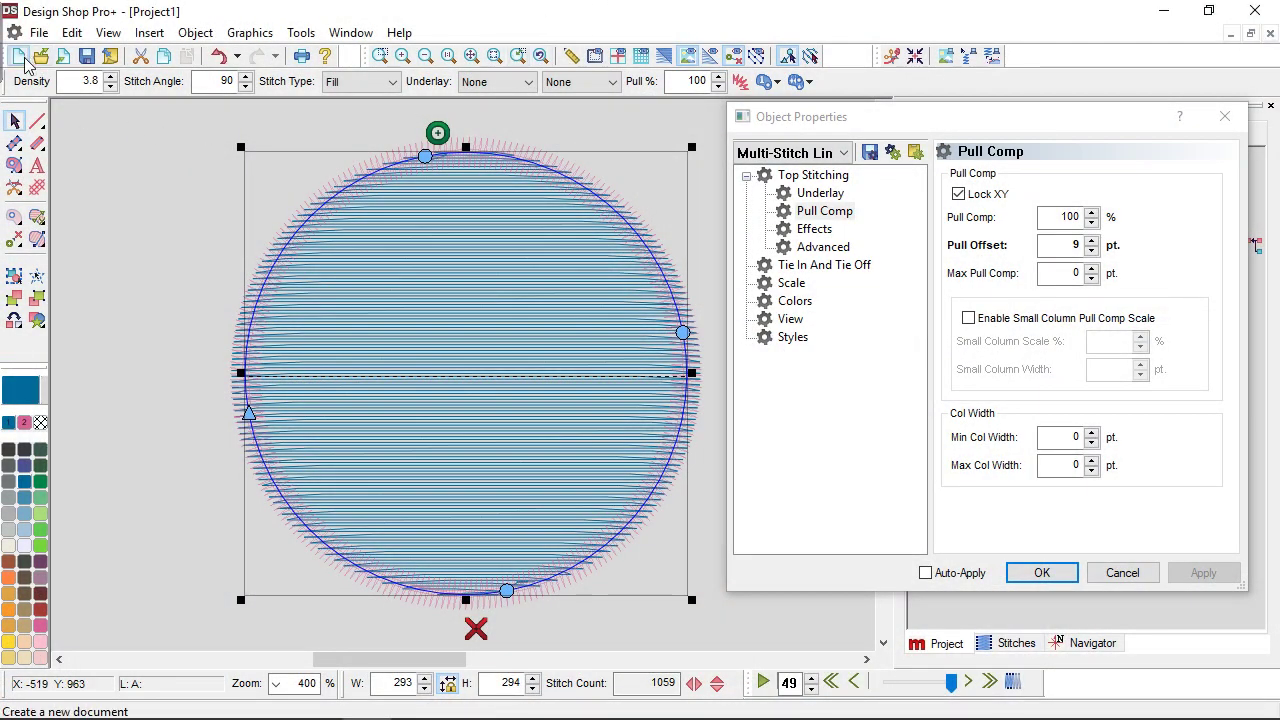
Start a new design and create the lettering 'Melco'
left_click(26, 60)
left_click(42, 166)
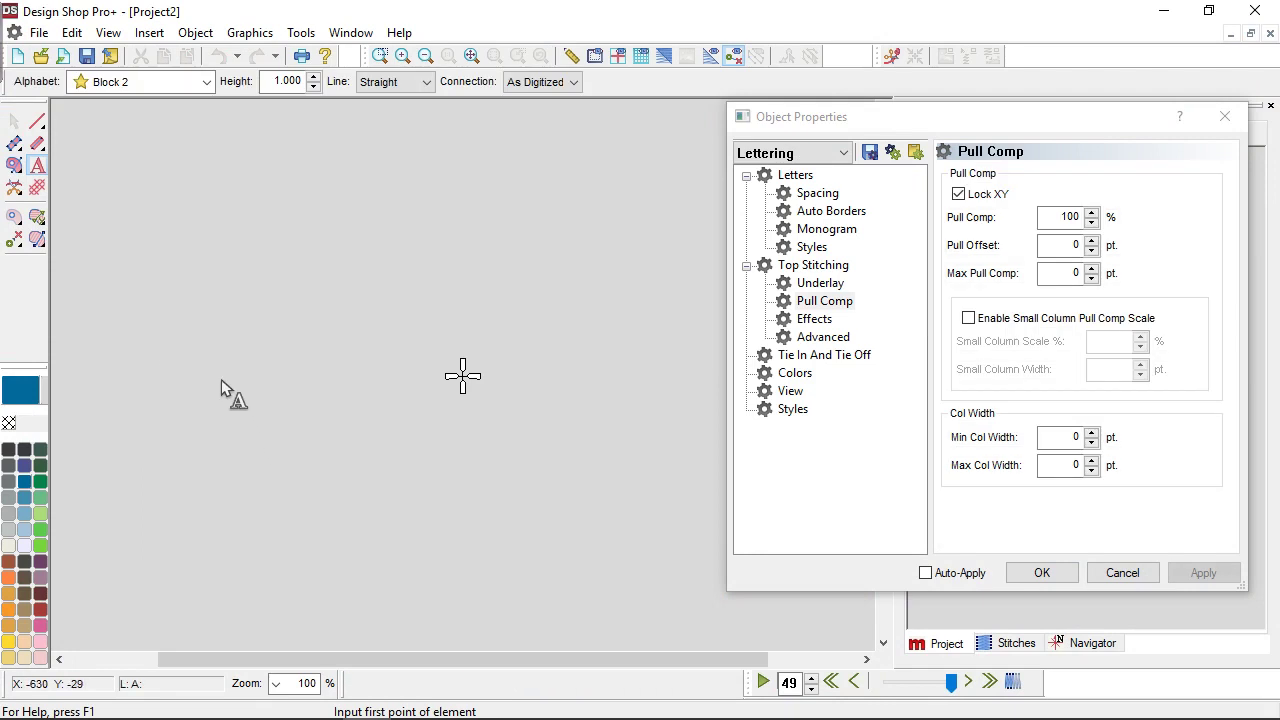
type("Melco")
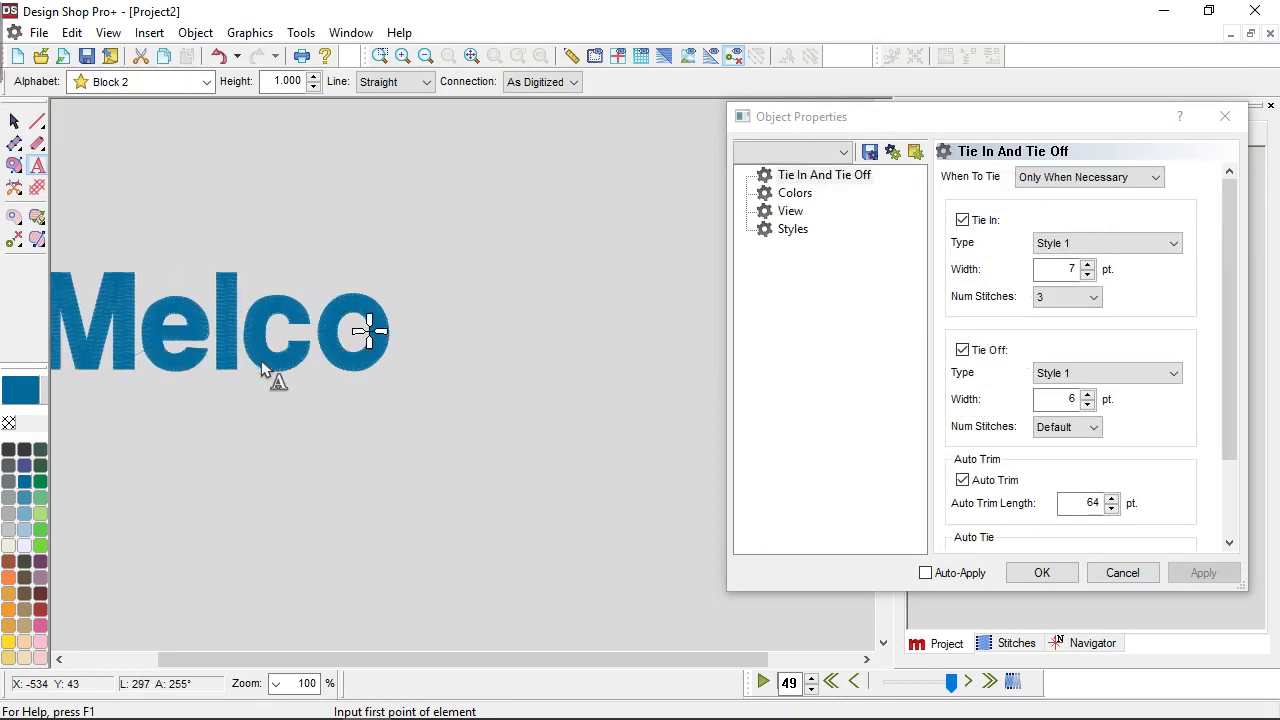
key("Return")
Change the lettering alphabet to DIANE SCRIPT
left_click(841, 82)
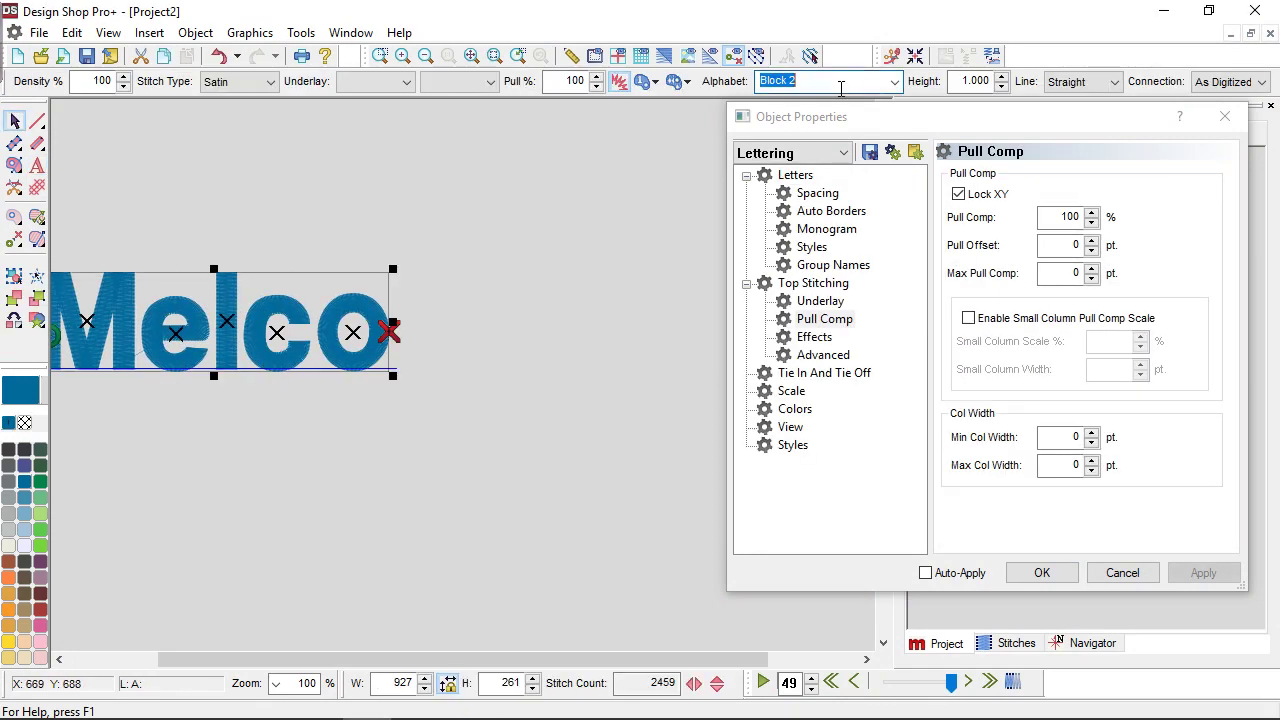
type("dian")
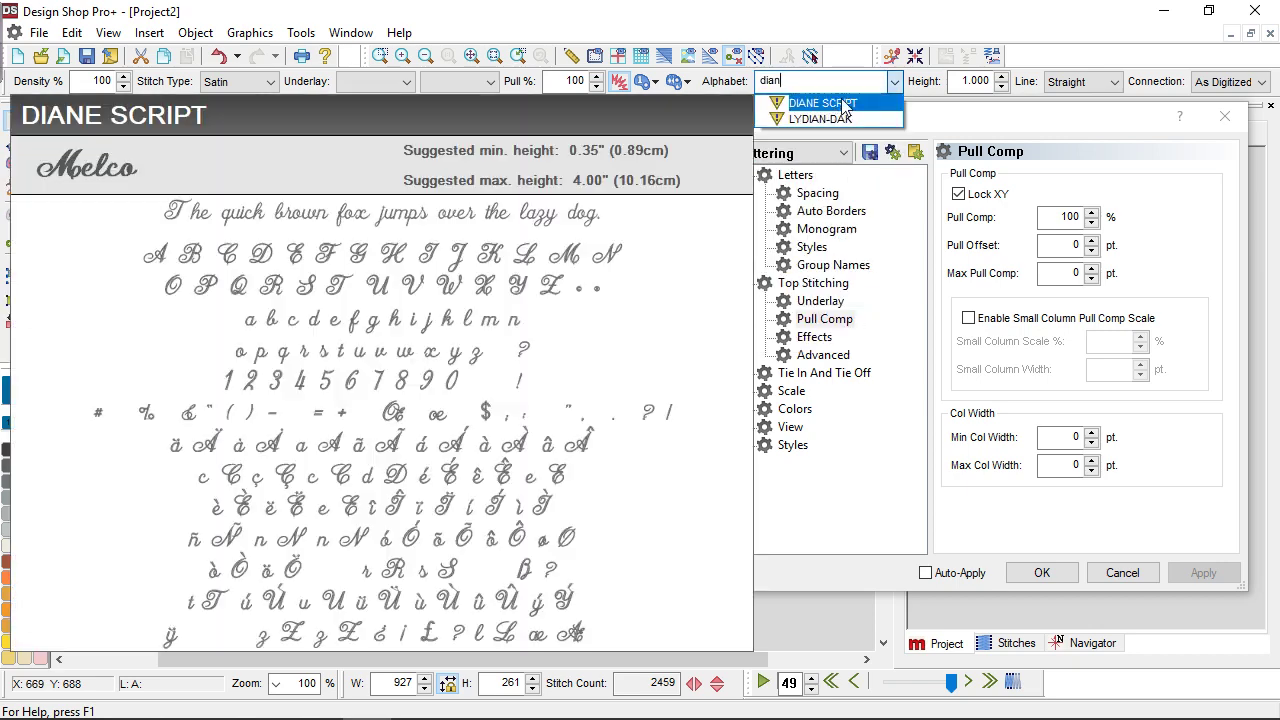
left_click(842, 103)
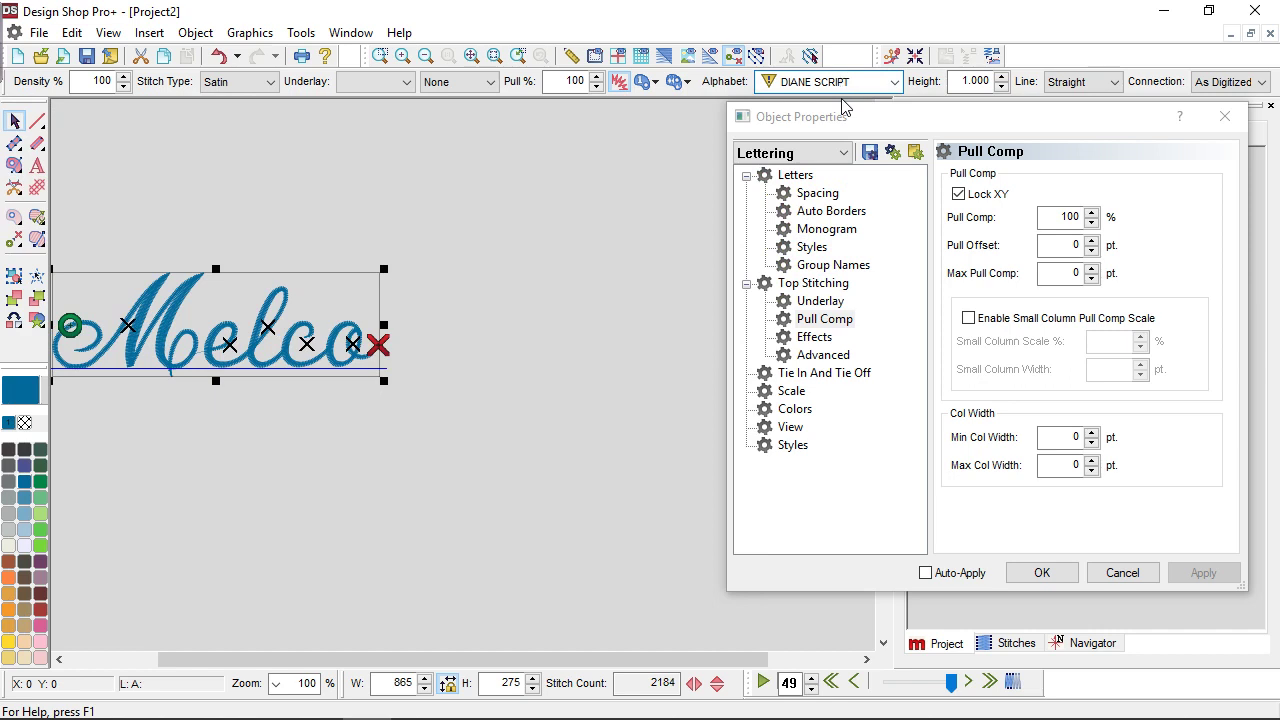
left_click(894, 82)
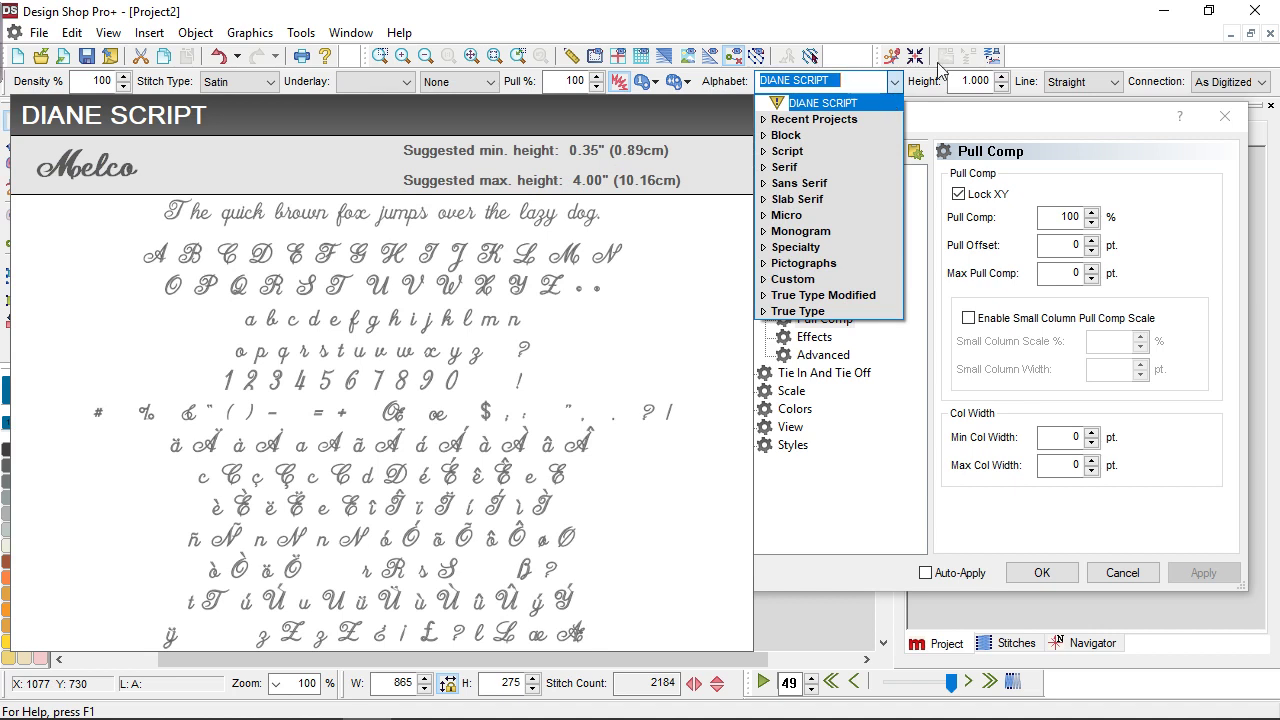
left_click(982, 78)
Set the lettering height to 0.5
double_click(983, 82)
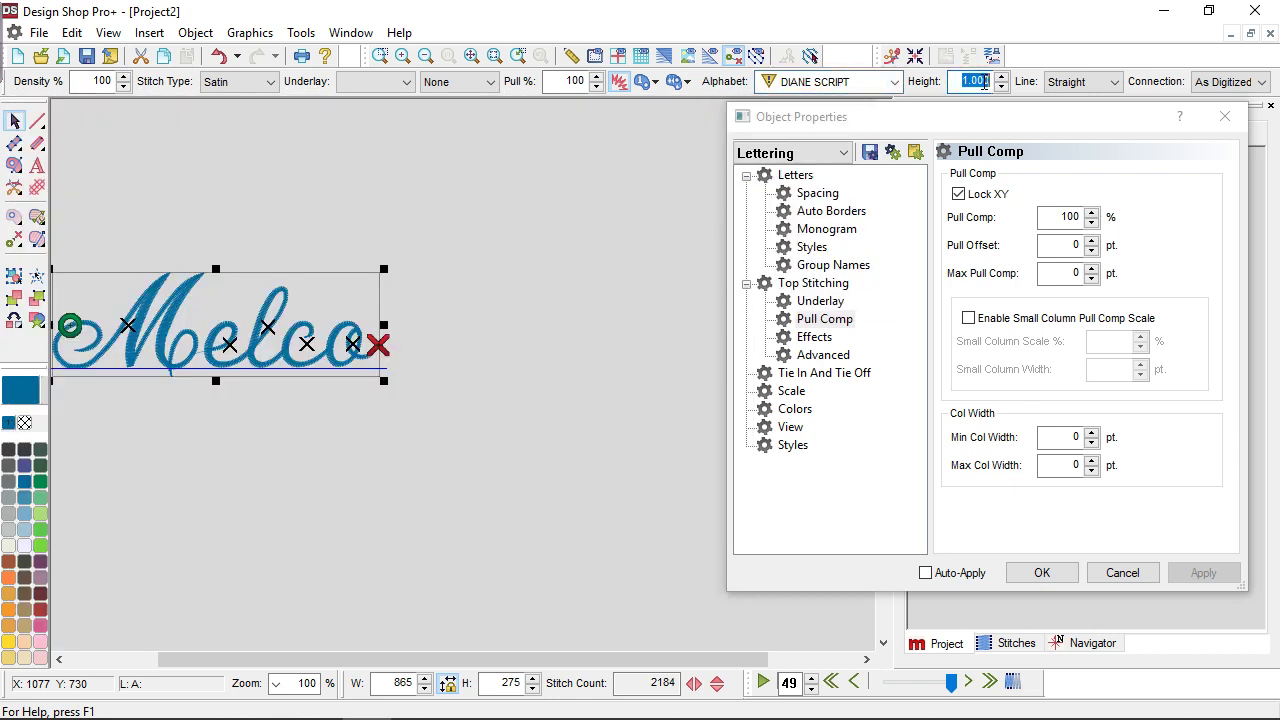
key("BackSpace")
type("0.5")
key("Return")
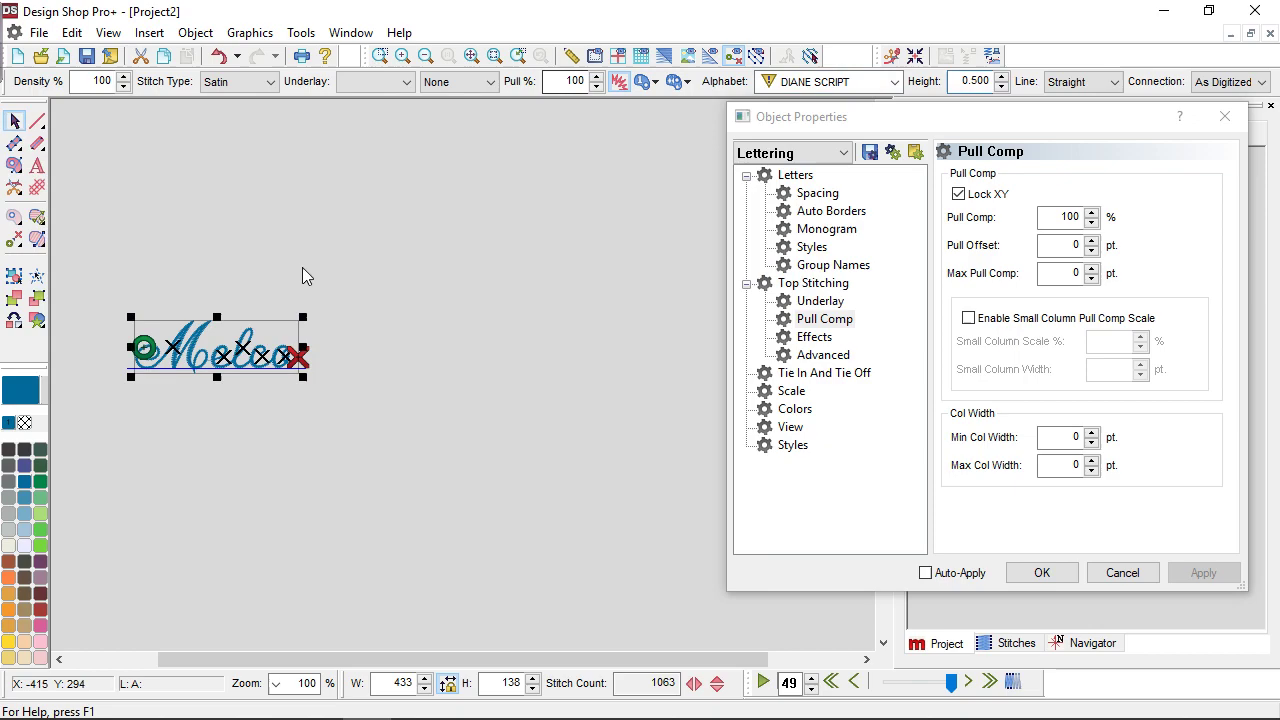
Zoom in on the e of Melco until its individual satin stitches are visible
scroll(217, 365, "up", 5)
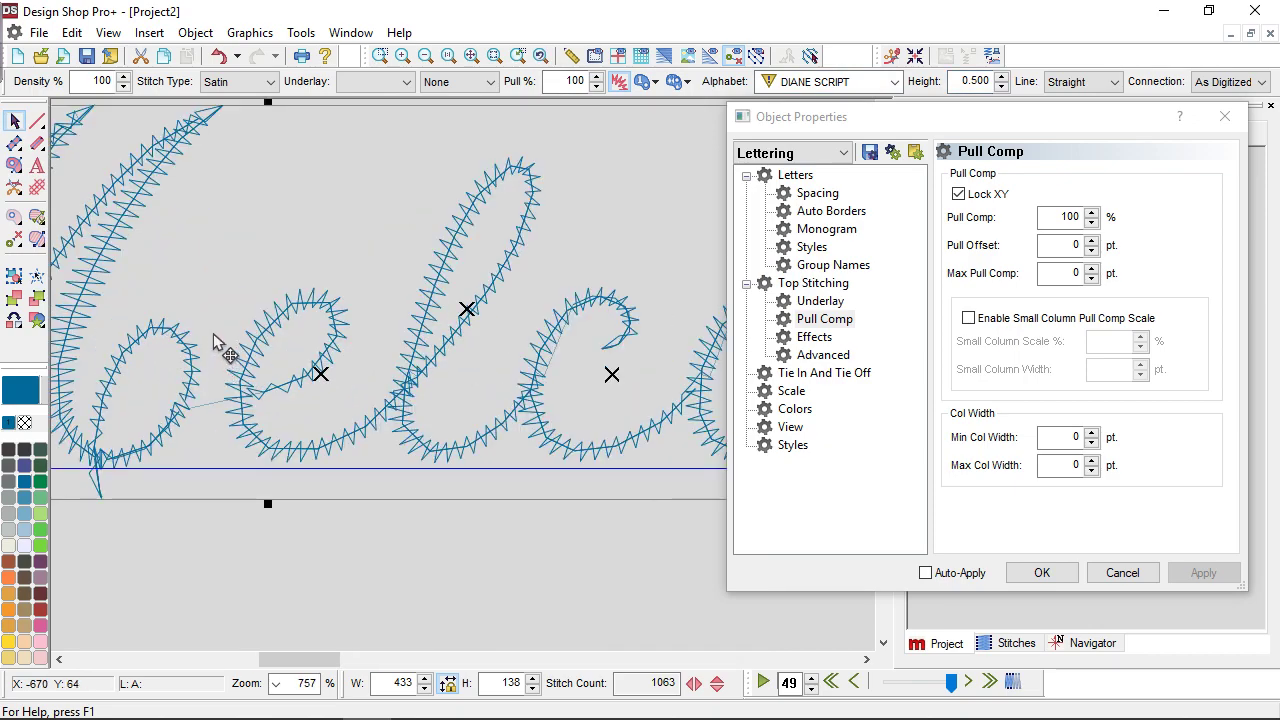
scroll(214, 340, "up", 1)
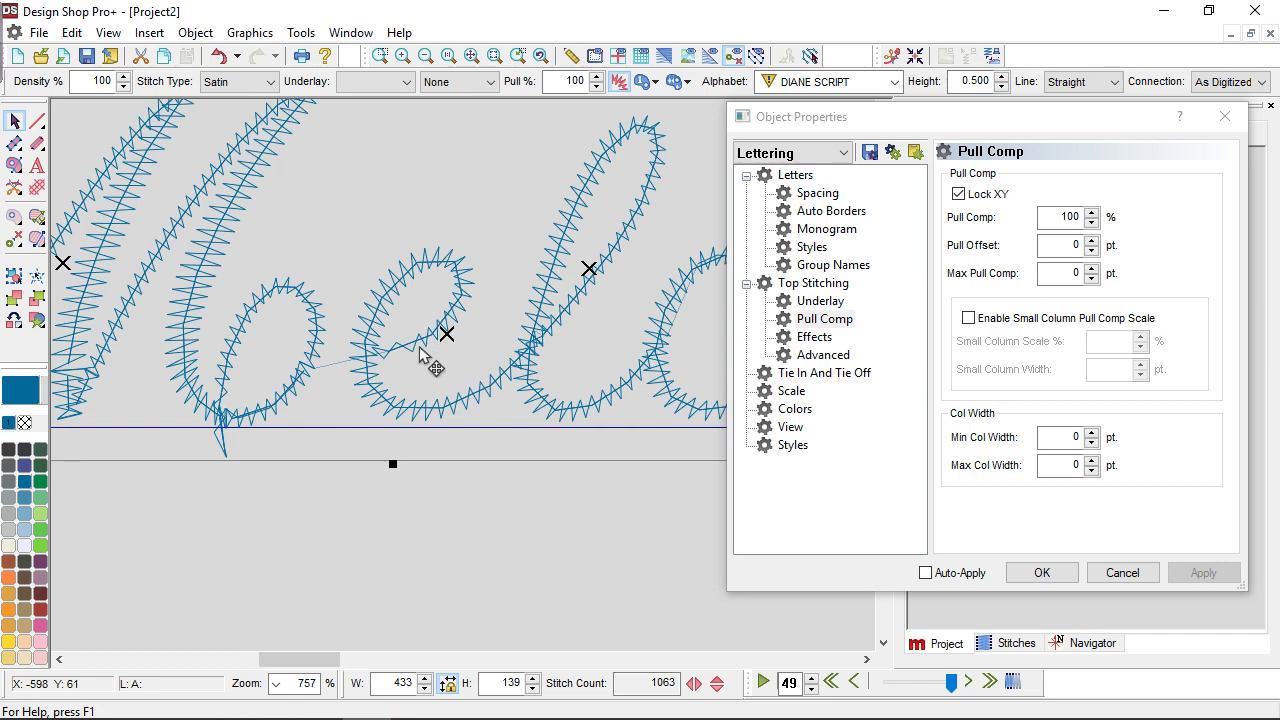
scroll(419, 346, "up", 1)
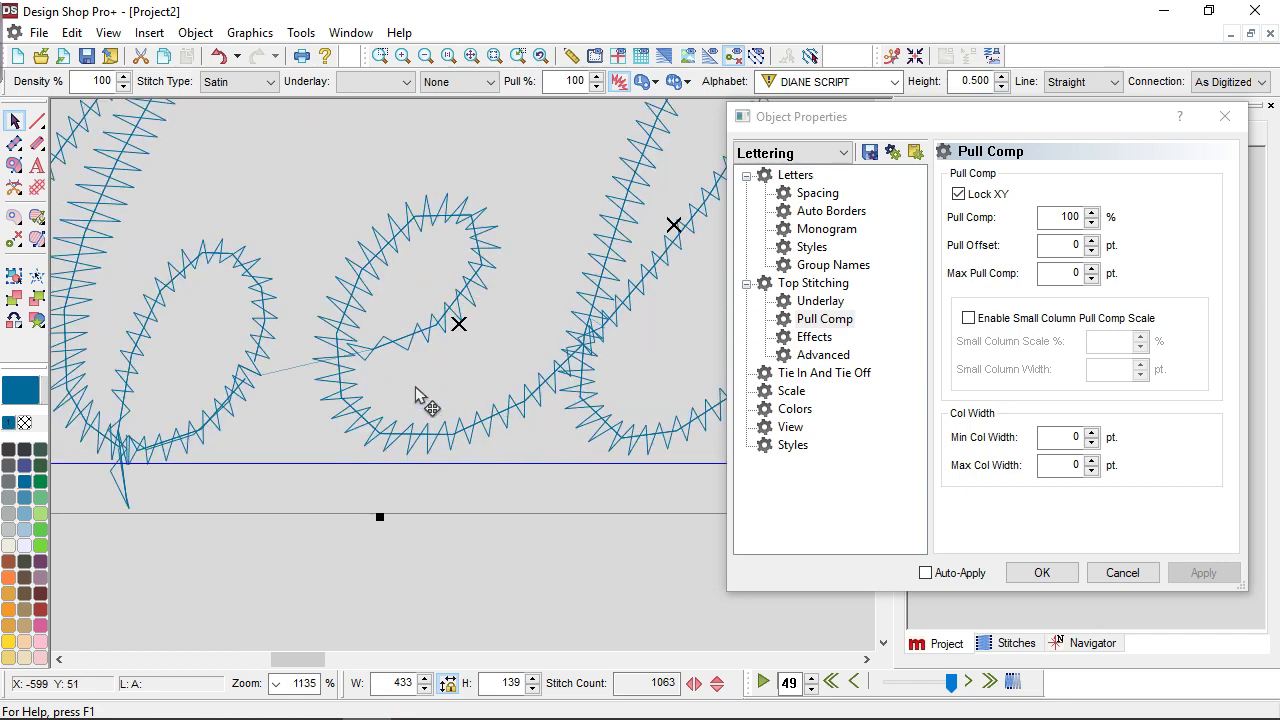
scroll(421, 390, "up", 2)
scroll(440, 356, "up", 1)
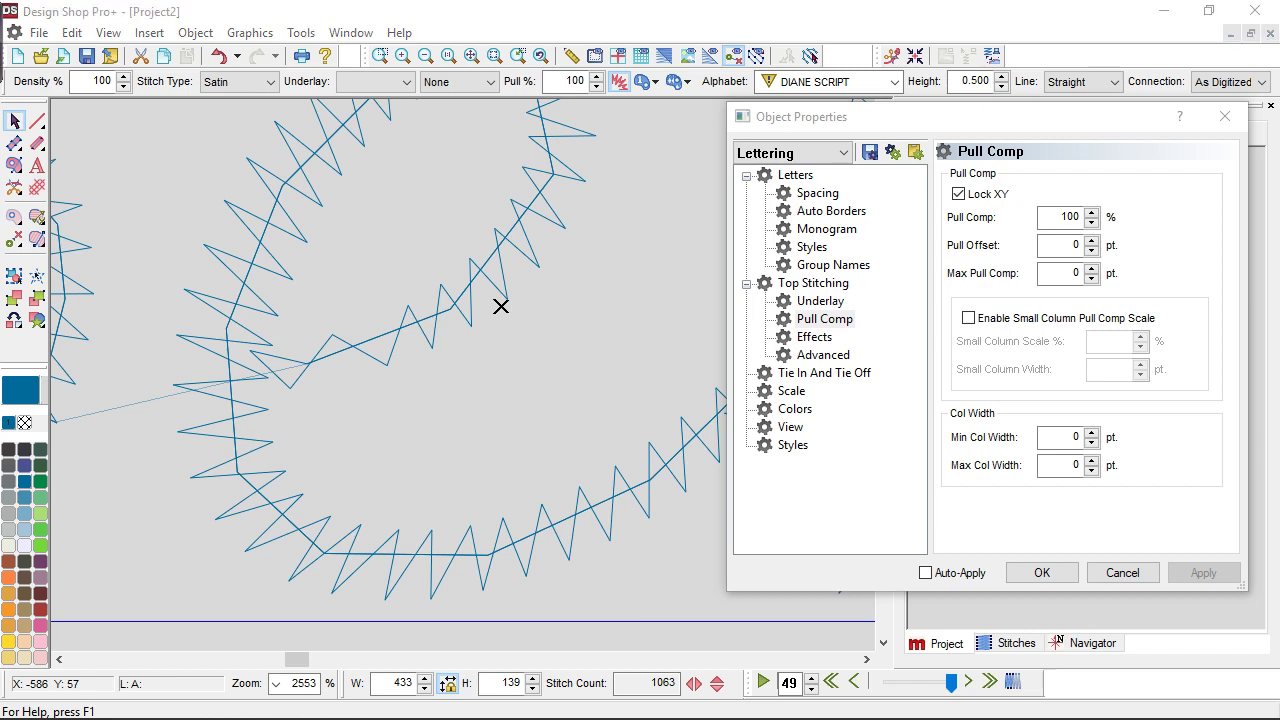
mouse_move(410, 283)
left_mouse_down()
mouse_move(230, 405)
mouse_move(455, 352)
left_mouse_up()
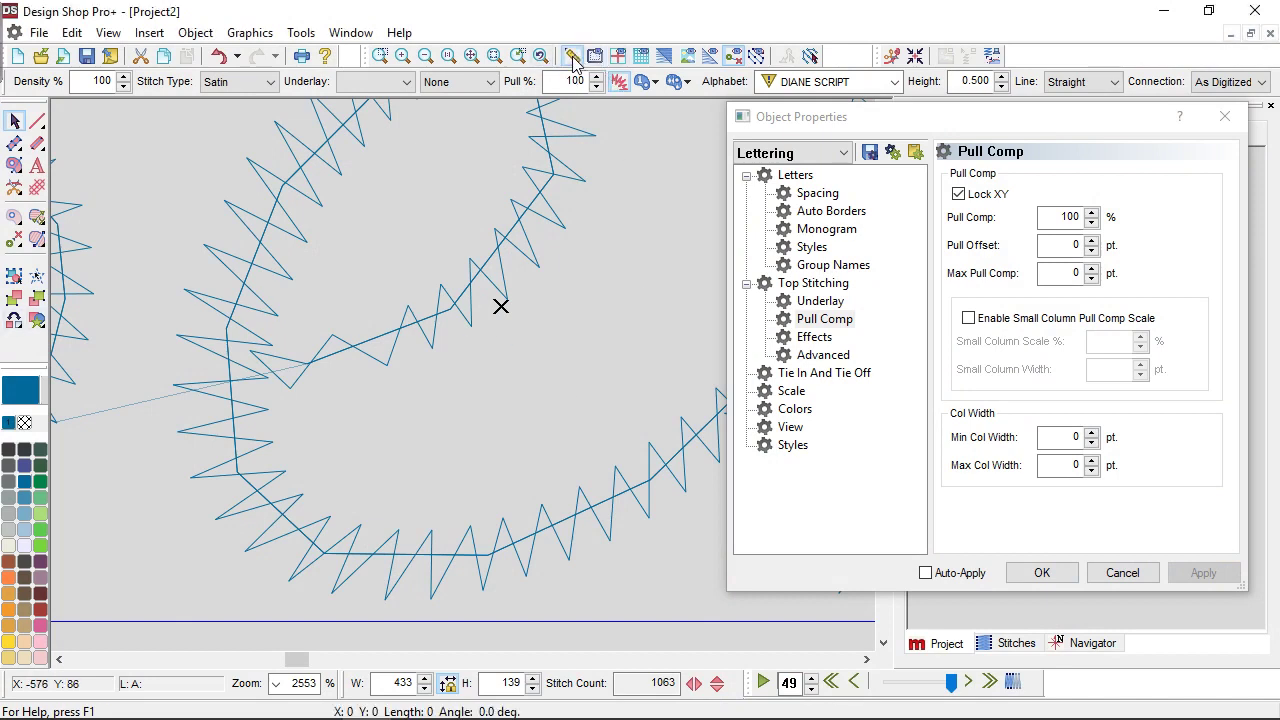
Measure the e's satin column at about 0.020 in (5 pt), then zoom back out
left_click(573, 58)
left_click_drag(408, 306, 430, 352)
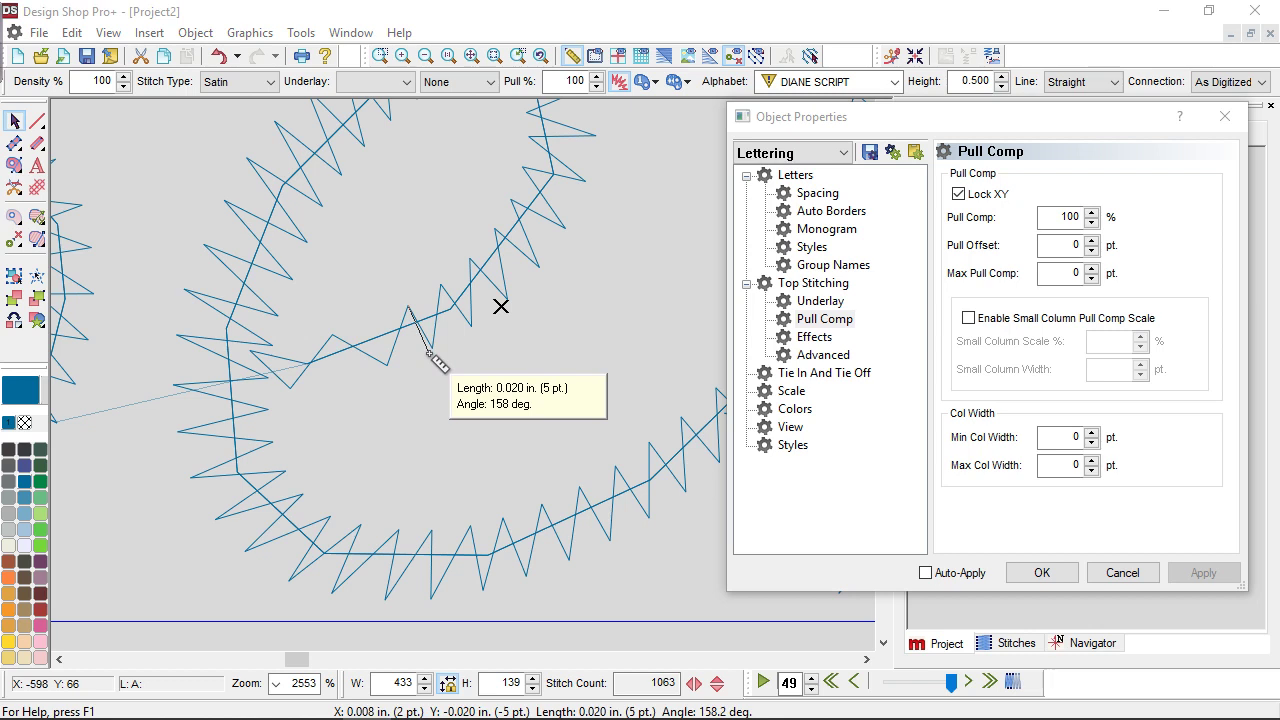
left_click_drag(430, 352, 431, 354)
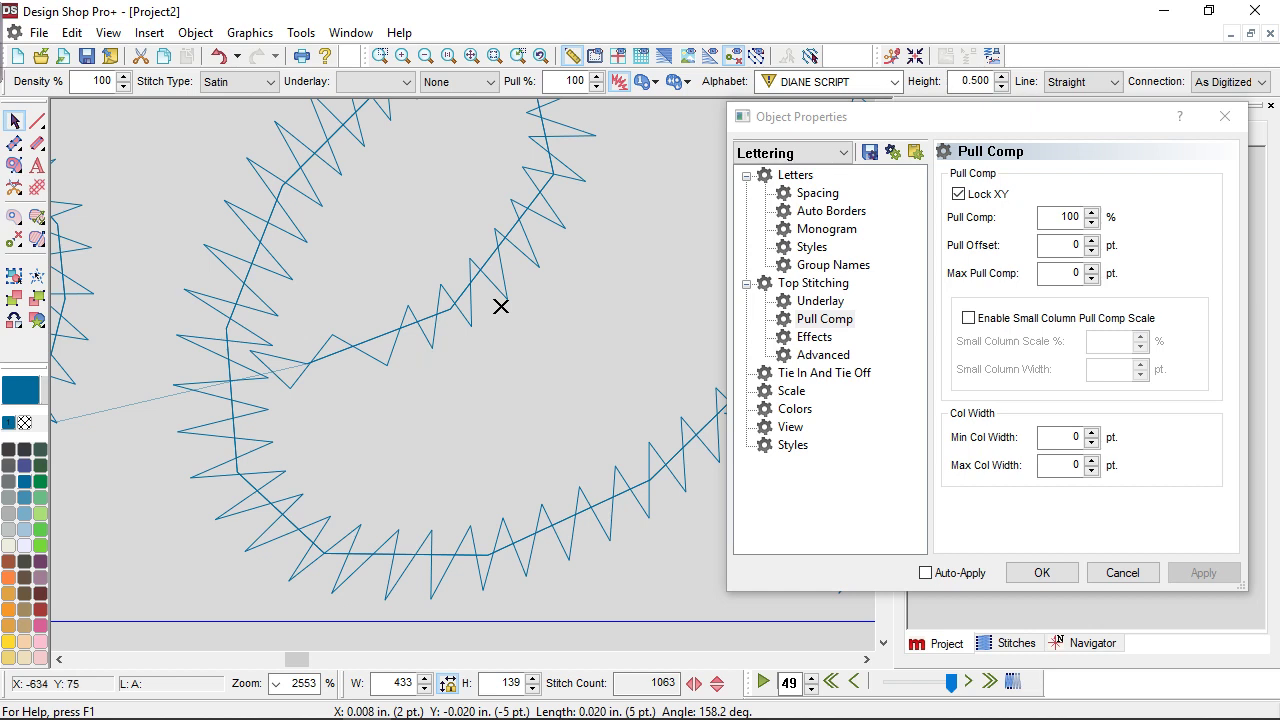
left_click(16, 122)
scroll(352, 410, "down", 3)
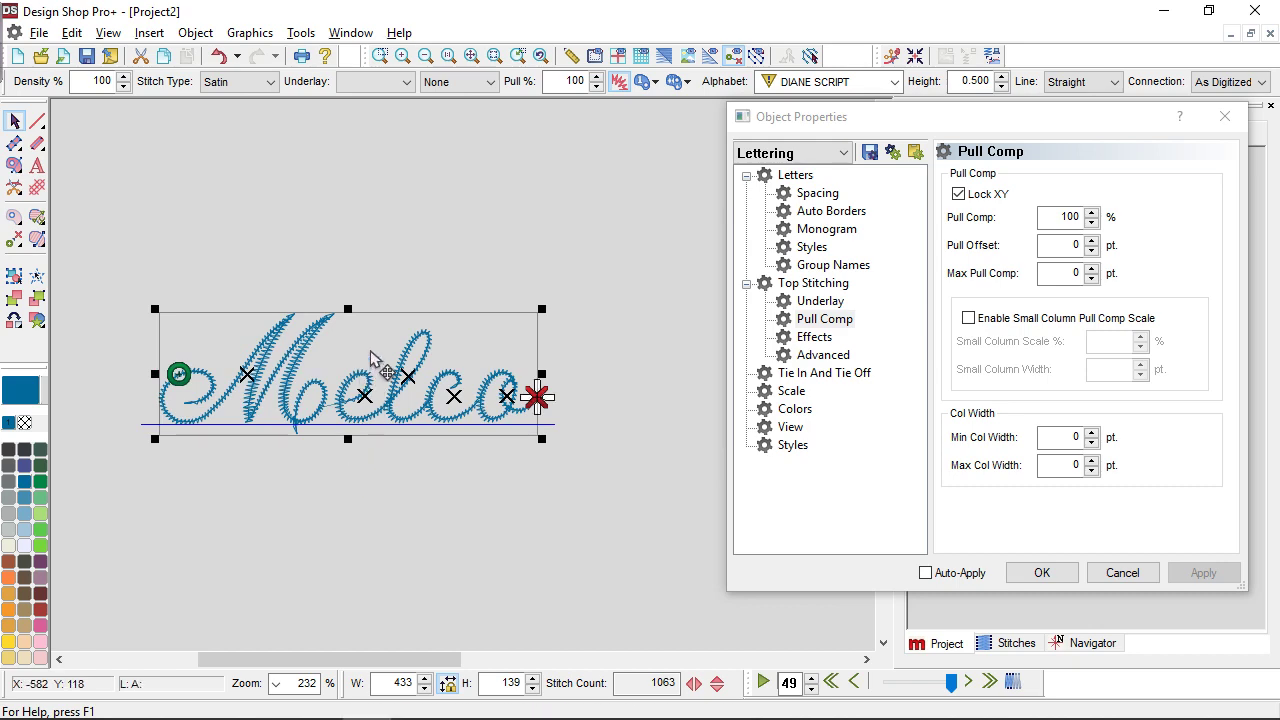
Stack three Melco copies and enter 200% pull compensation for the middle one
left_click_drag(370, 351, 380, 215)
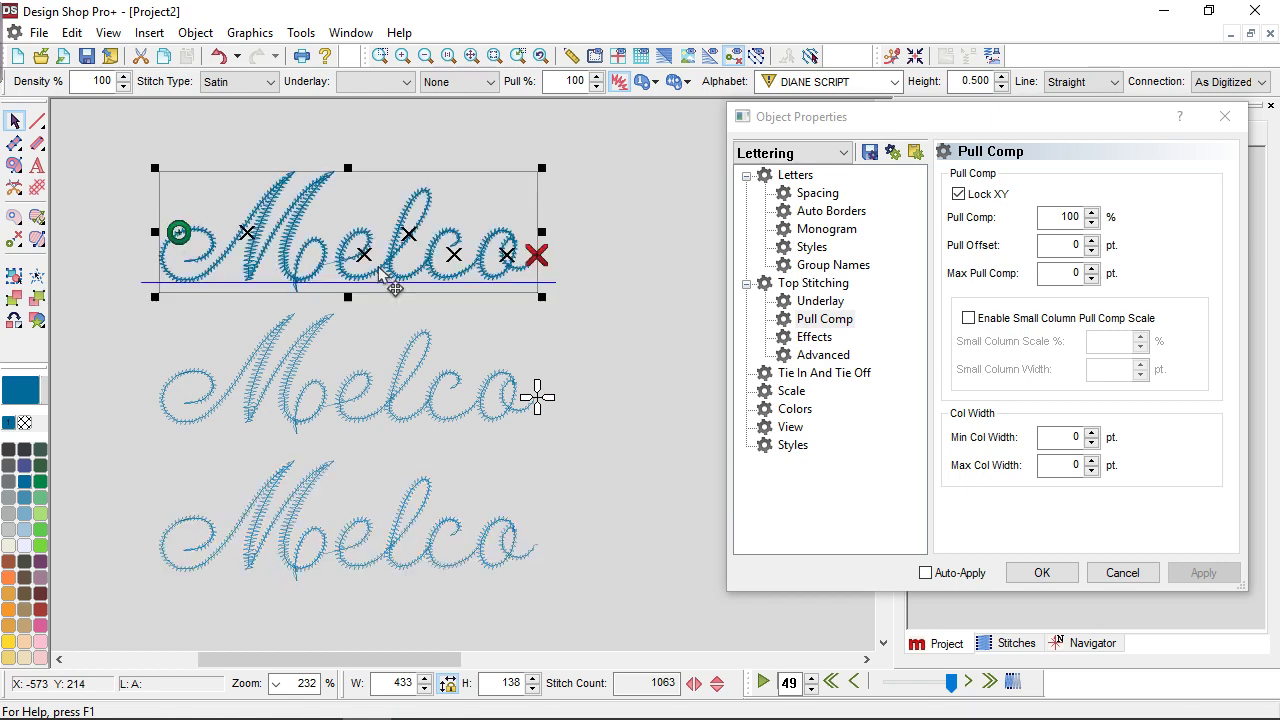
left_click(380, 395)
scroll(372, 400, "up", 4)
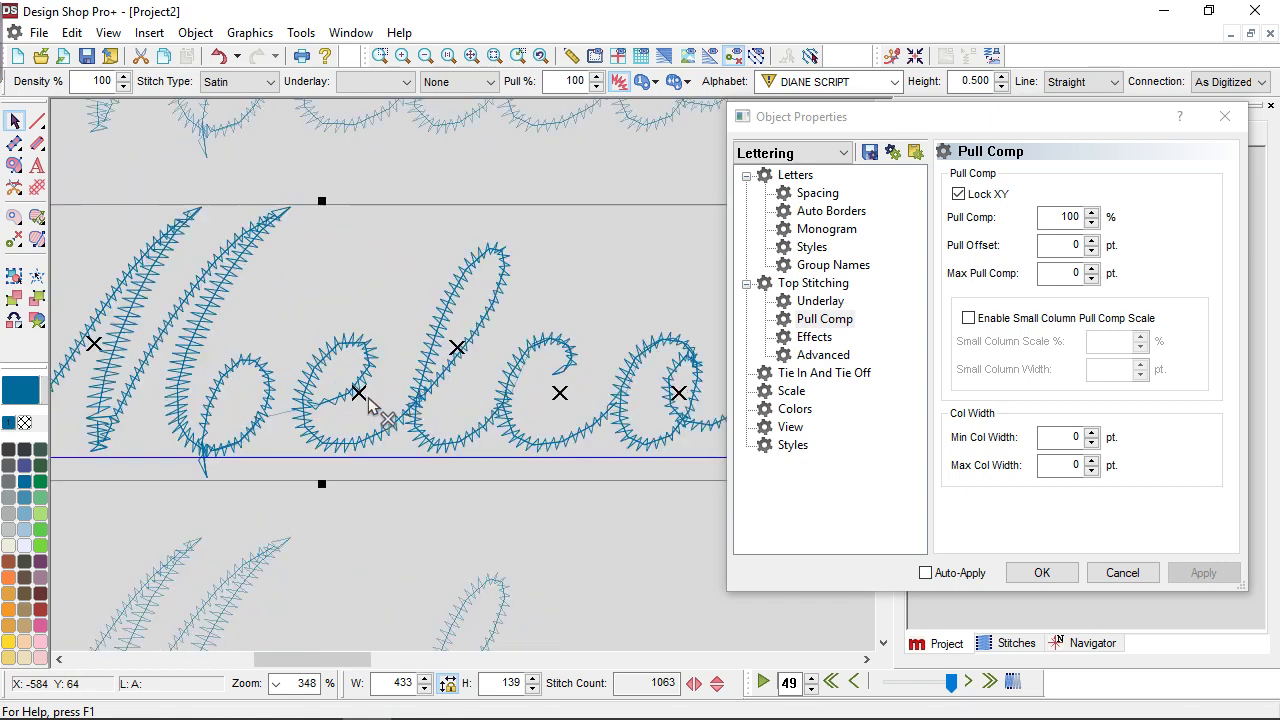
scroll(336, 398, "up", 1)
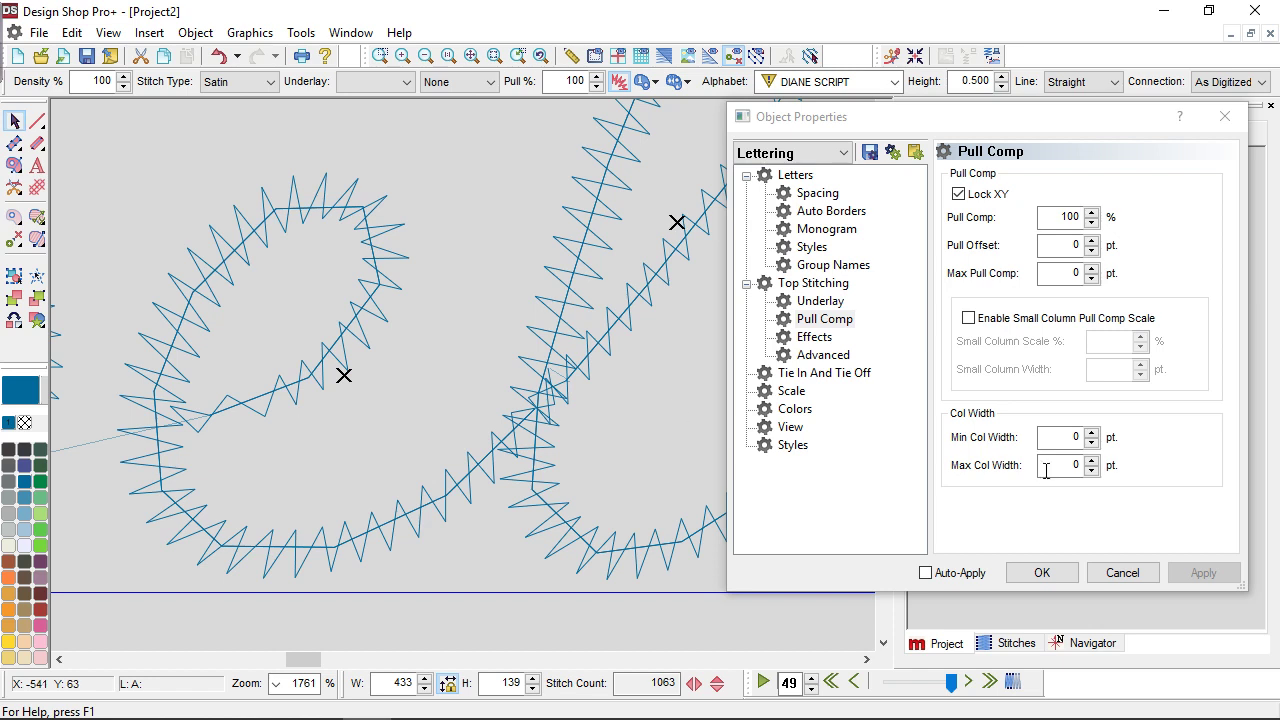
double_click(1068, 217)
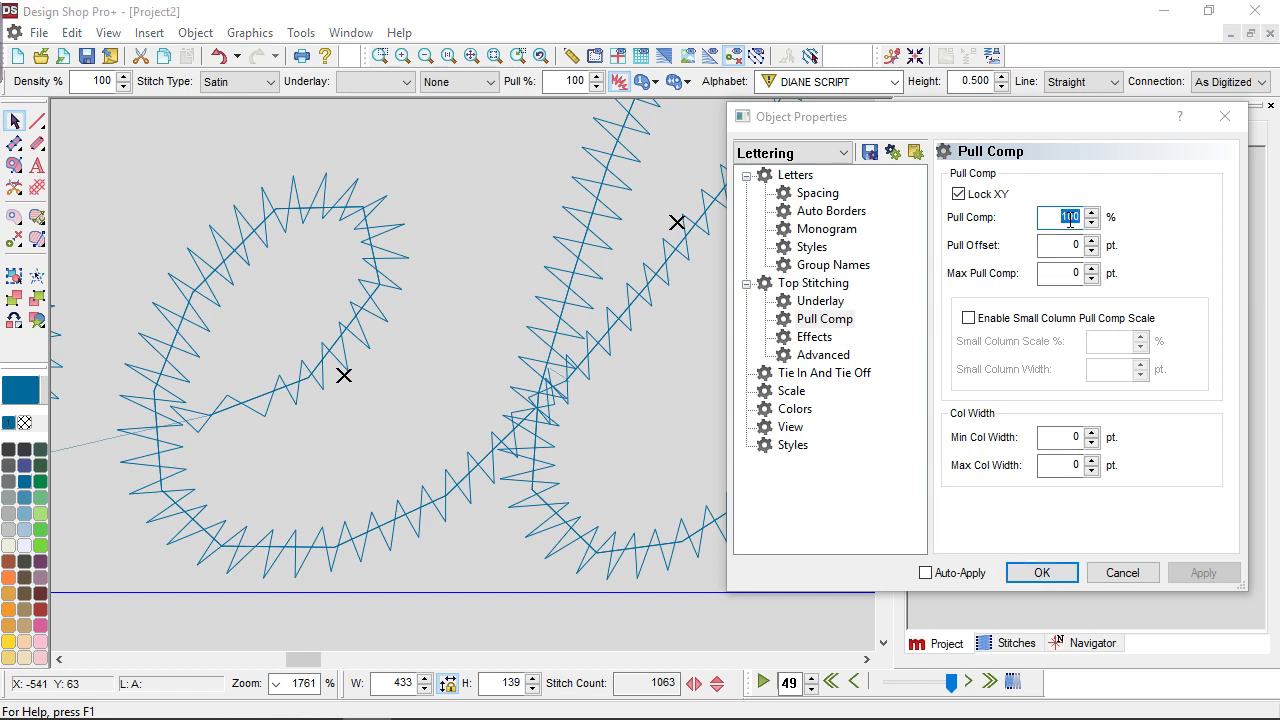
type("200")
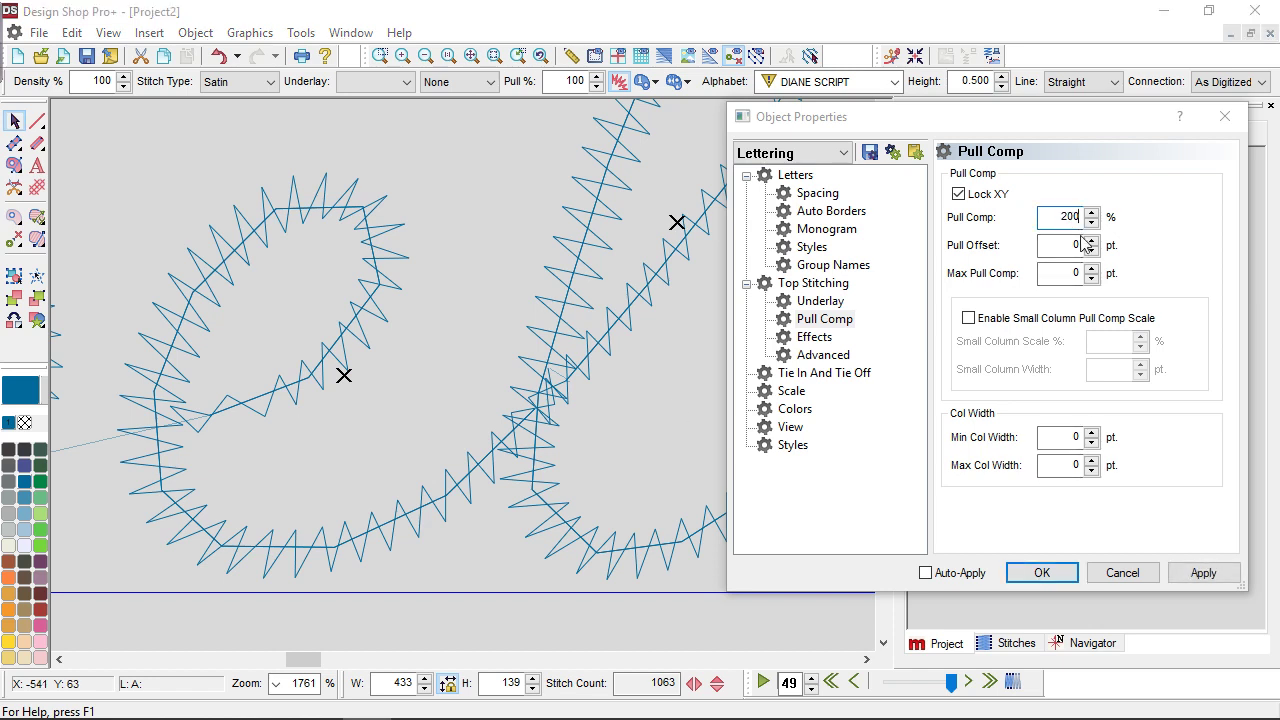
Apply the 200% pull compensation and measure the middle Melco's widened e column
left_click(1209, 573)
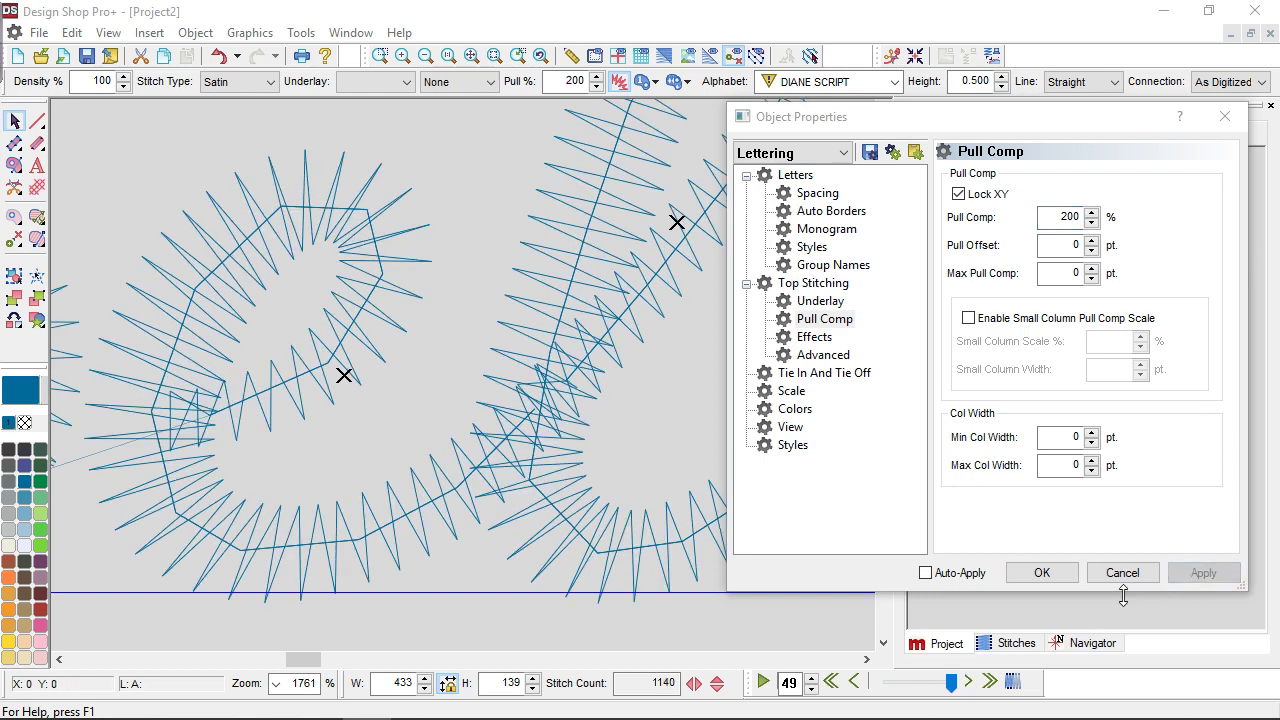
left_click(1042, 573)
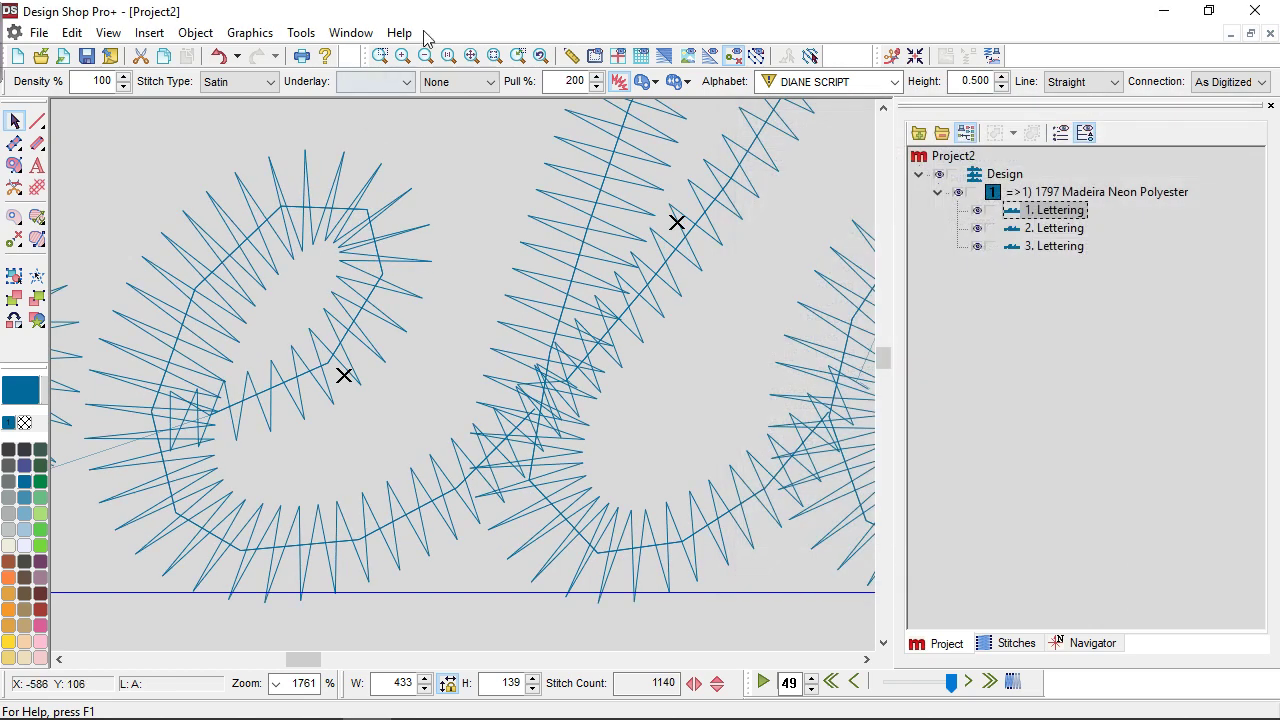
left_click(571, 56)
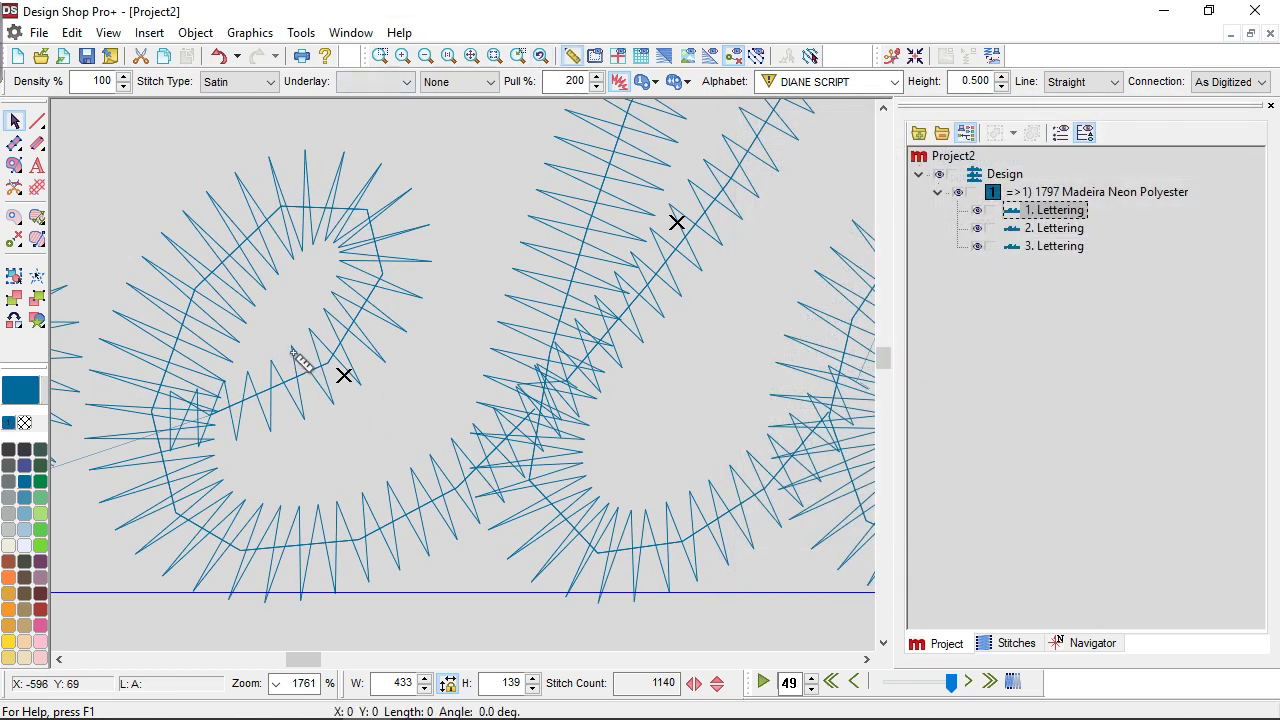
left_click_drag(270, 362, 302, 425)
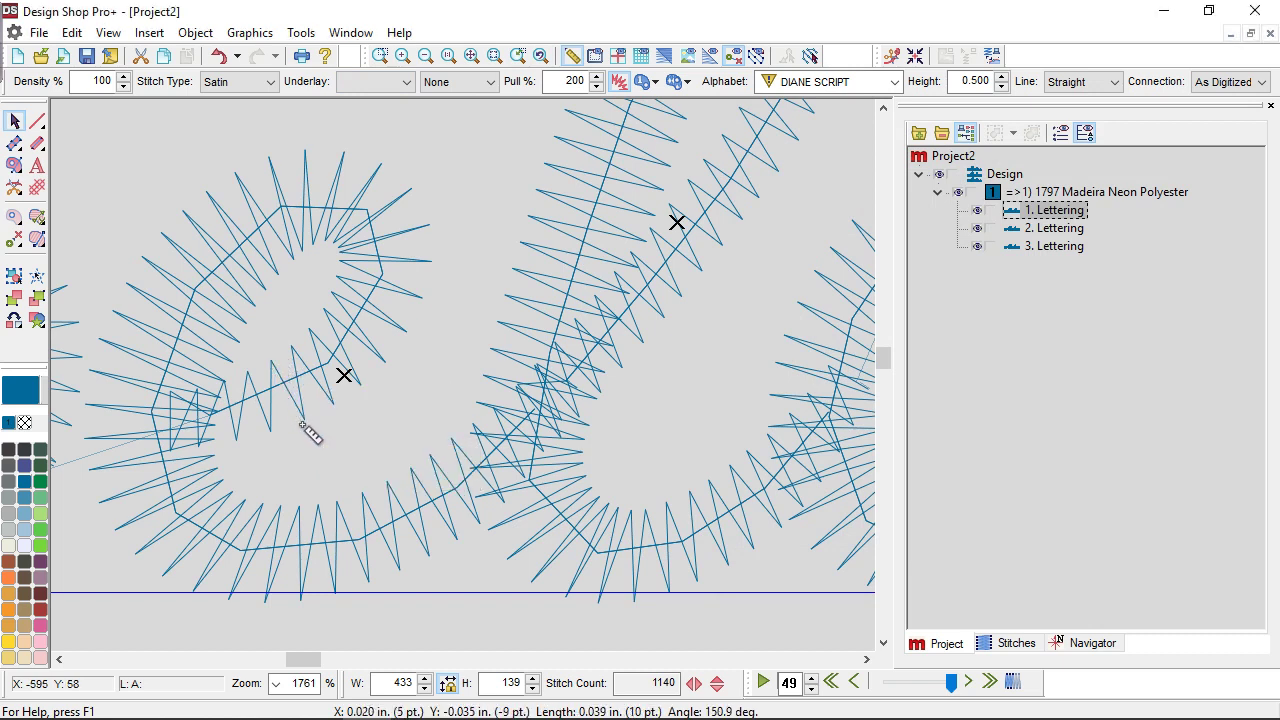
key("Escape")
Zoom out to 239%, deselect, and render the three Melco rows as realistic thread
scroll(312, 434, "down", 5)
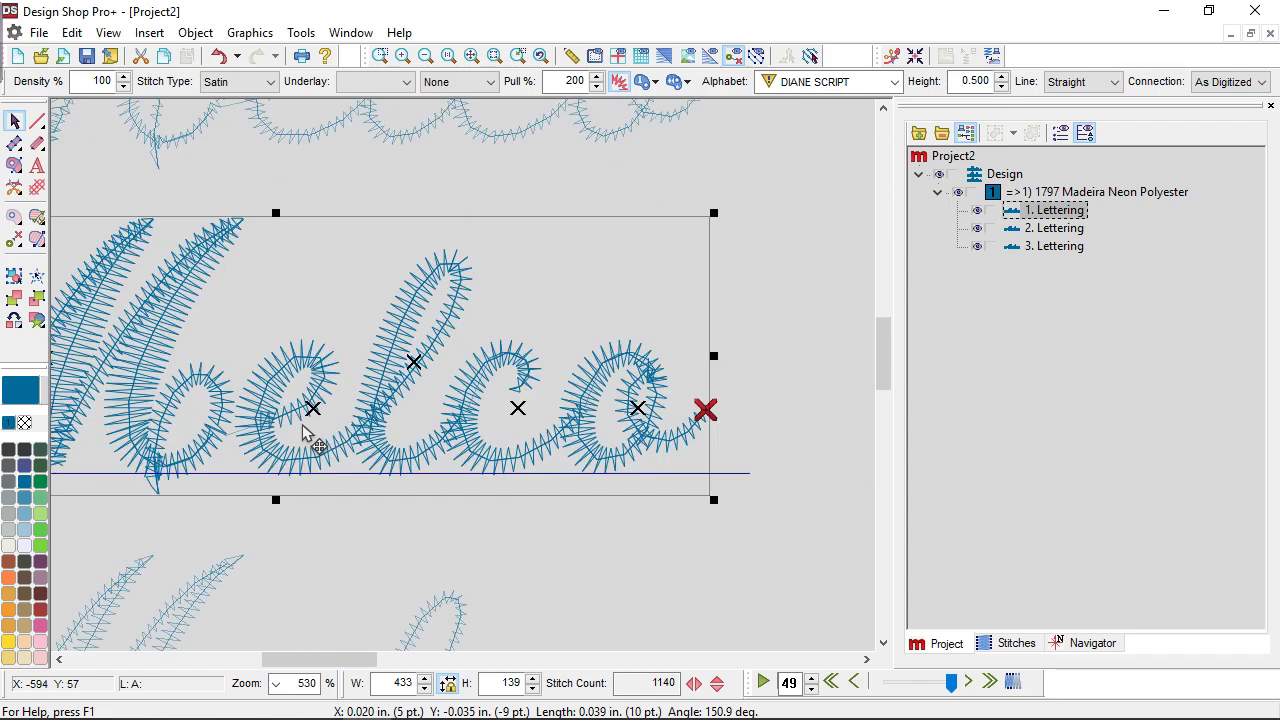
scroll(307, 432, "down", 2)
scroll(320, 434, "down", 2)
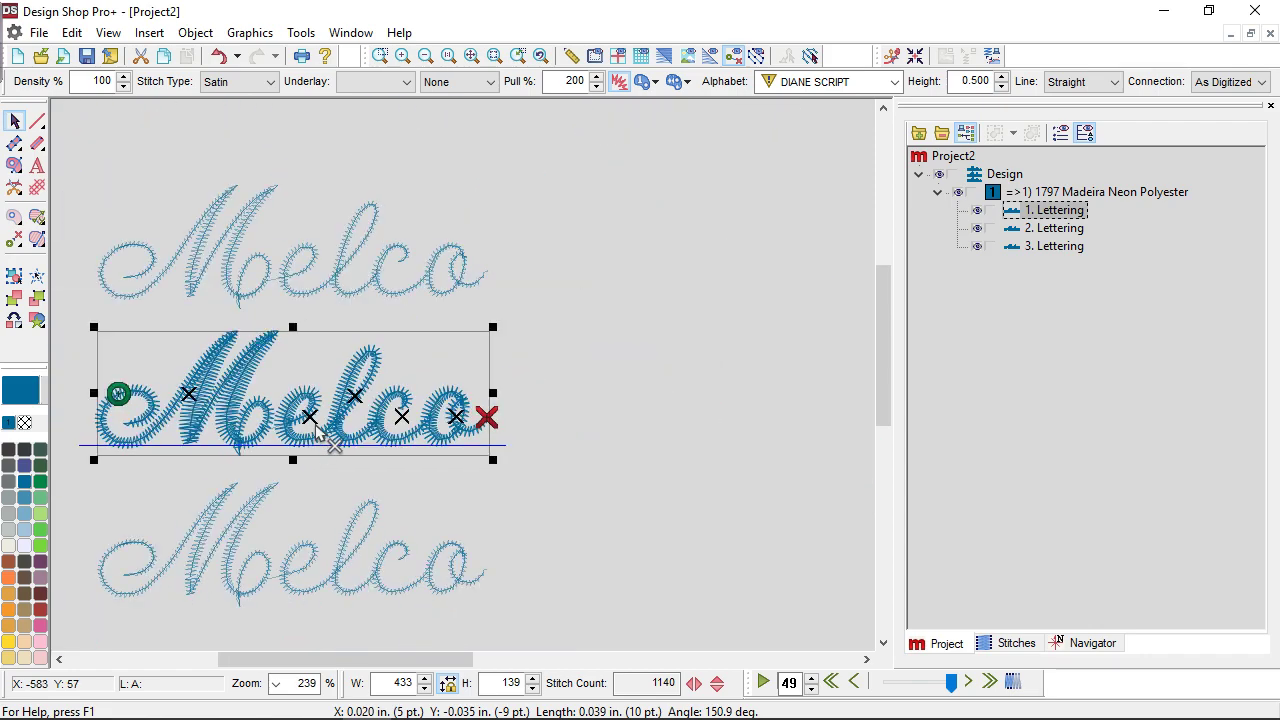
left_click(690, 414)
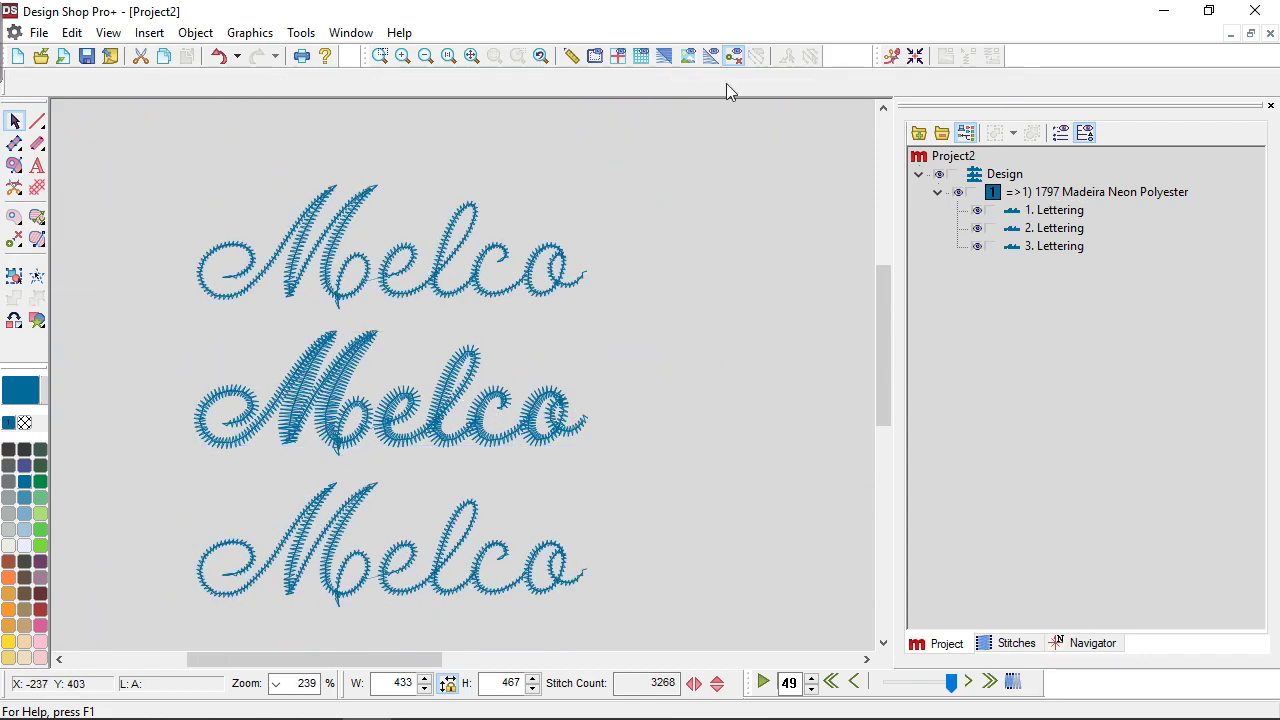
left_click(661, 58)
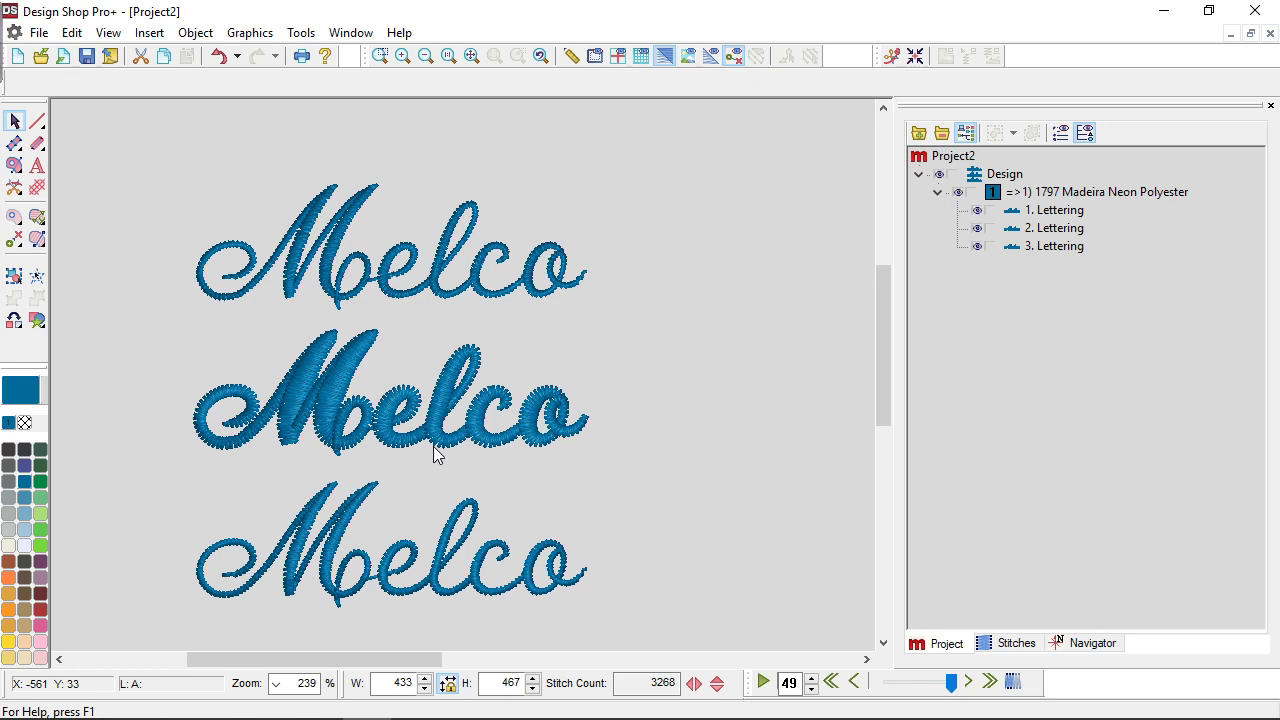
Select the bottom Melco lettering and bring up its Pull Comp properties
left_click(407, 535)
scroll(407, 542, "up", 5)
scroll(407, 545, "up", 2)
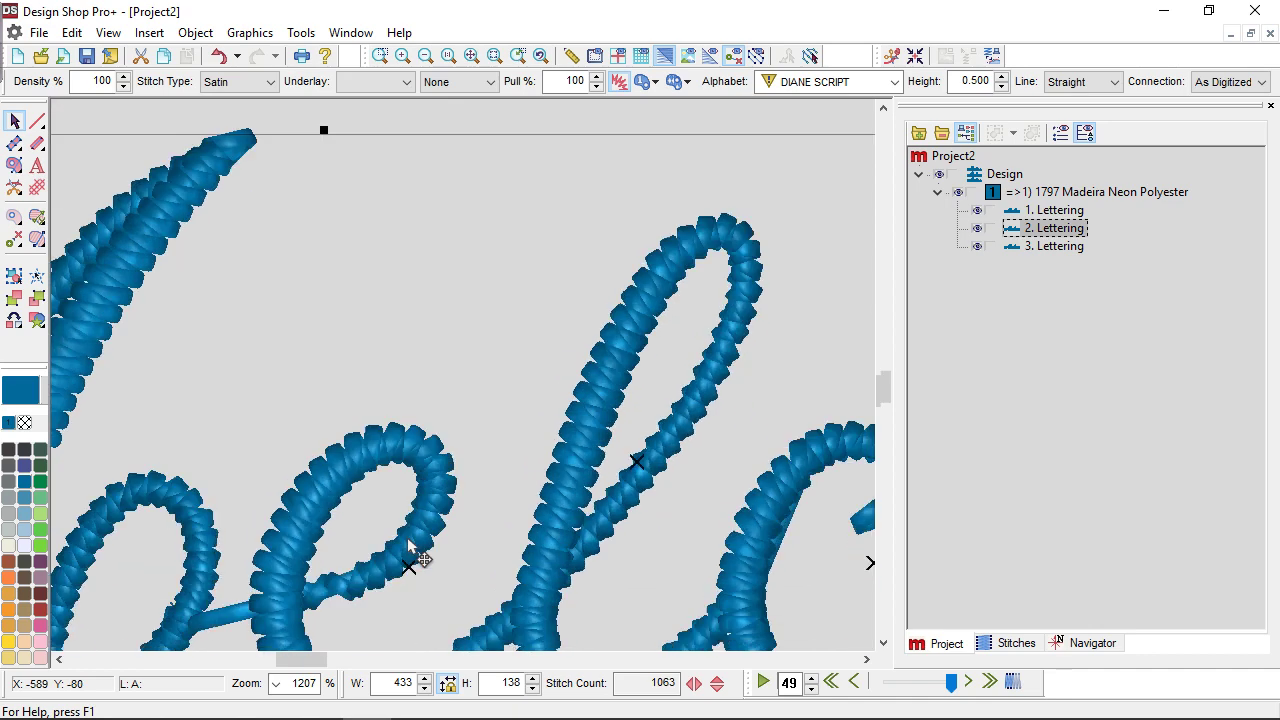
right_click(556, 193)
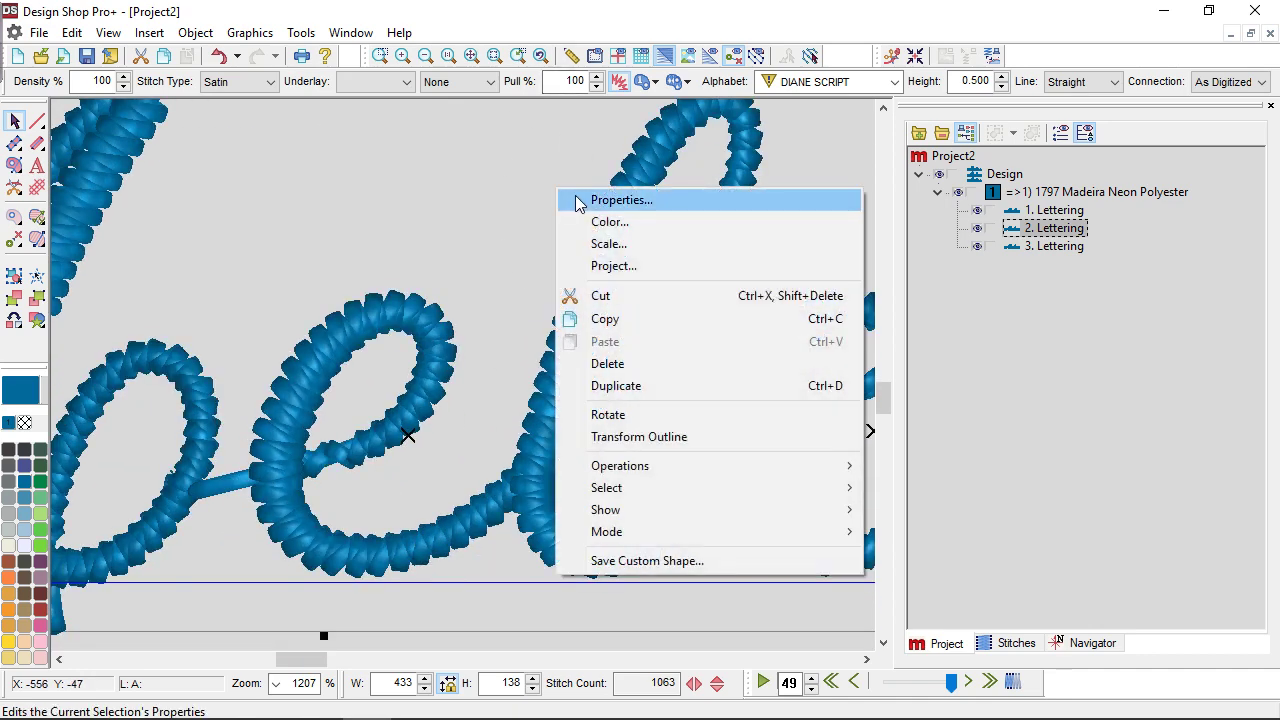
left_click(580, 199)
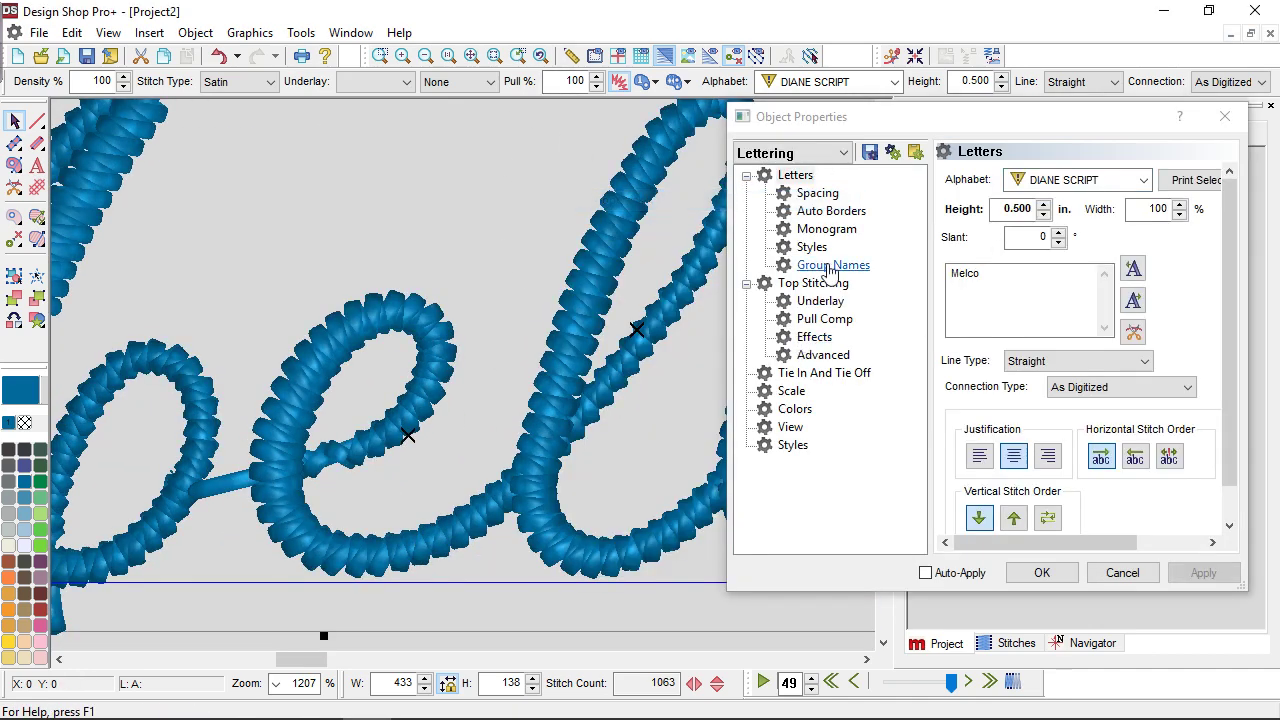
left_click(825, 320)
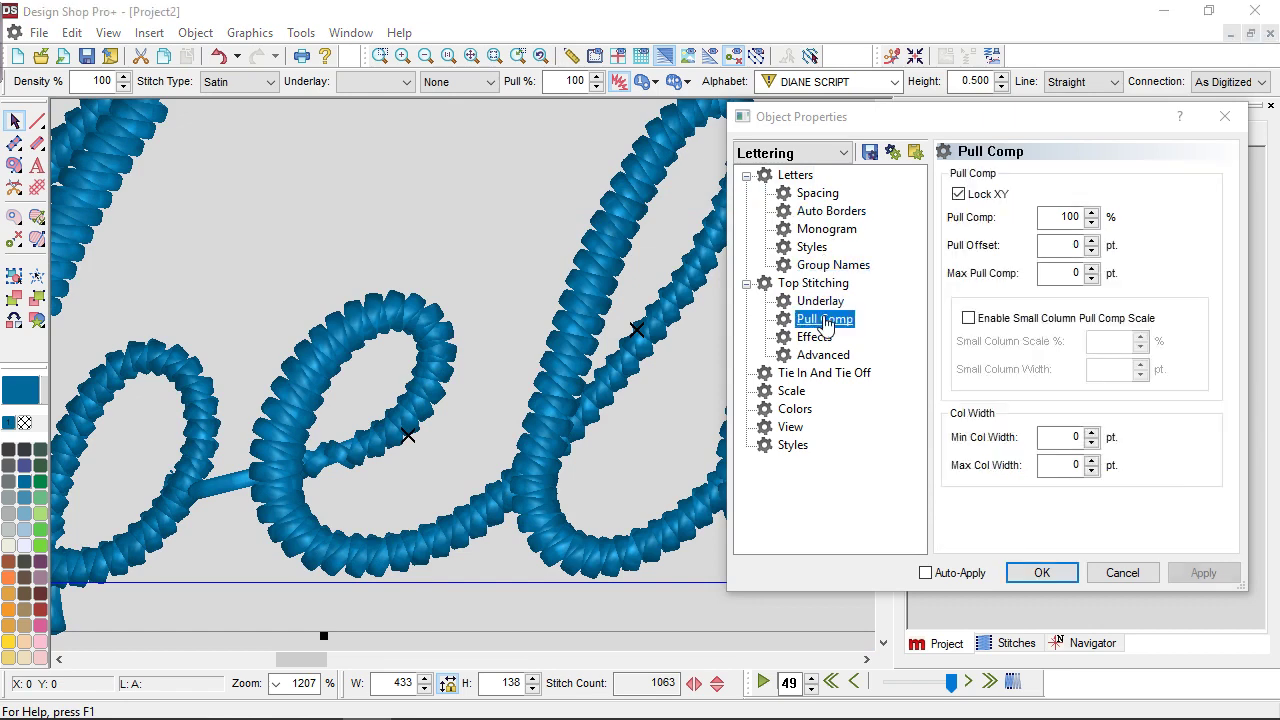
Raise the pull offset to 3 pt, apply it, and close the properties
left_click(1062, 245)
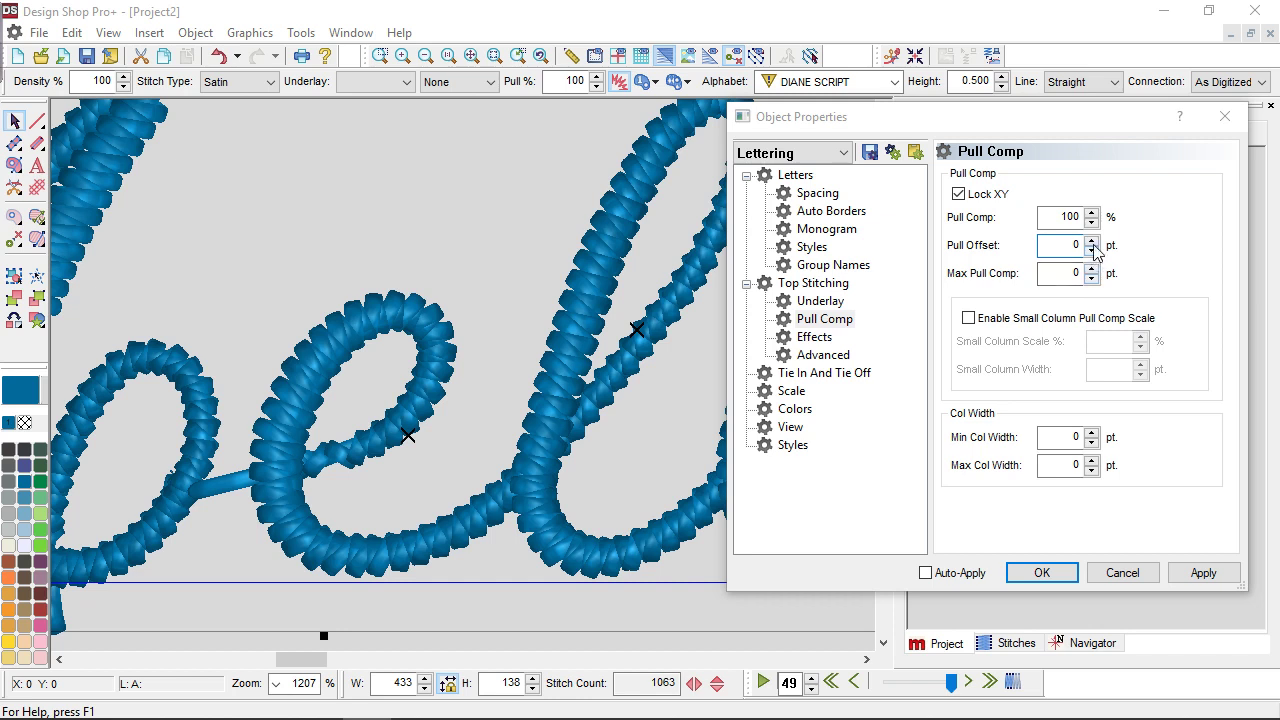
left_click(1094, 240)
left_click(1094, 240)
left_click(1094, 241)
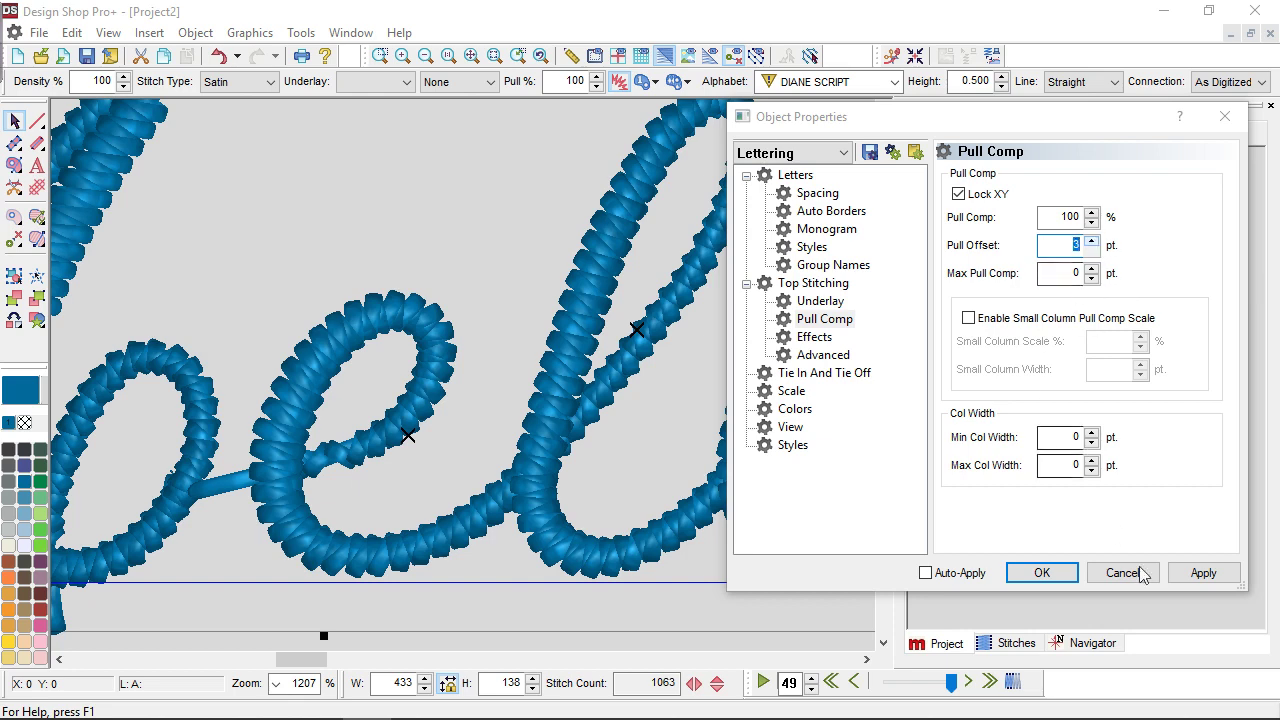
left_click(1196, 579)
left_click(1042, 573)
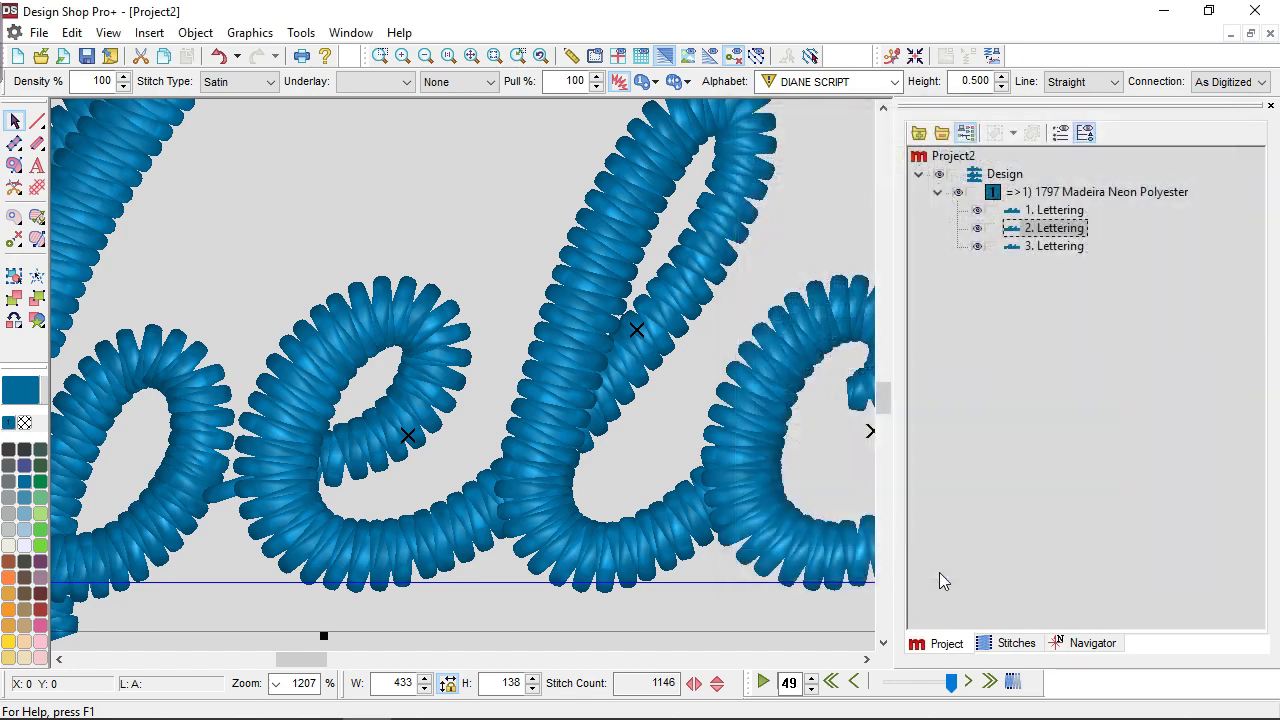
scroll(545, 350, "down", 5)
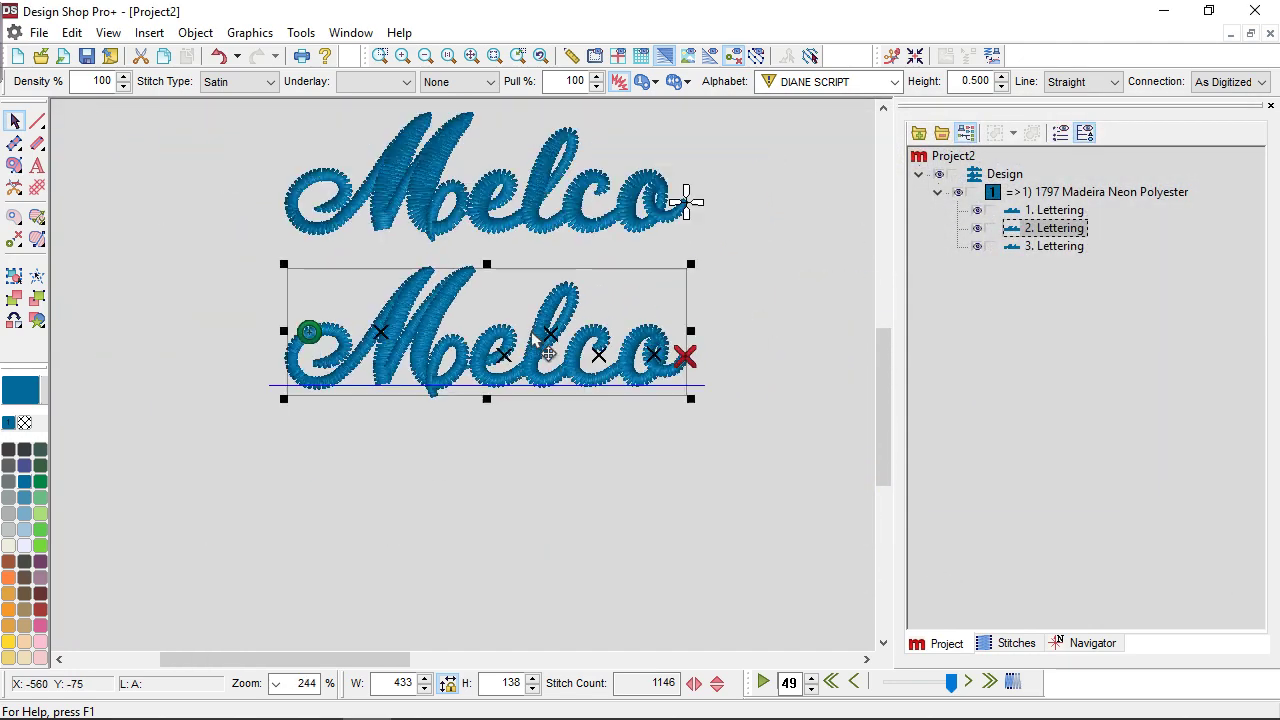
left_click(528, 458)
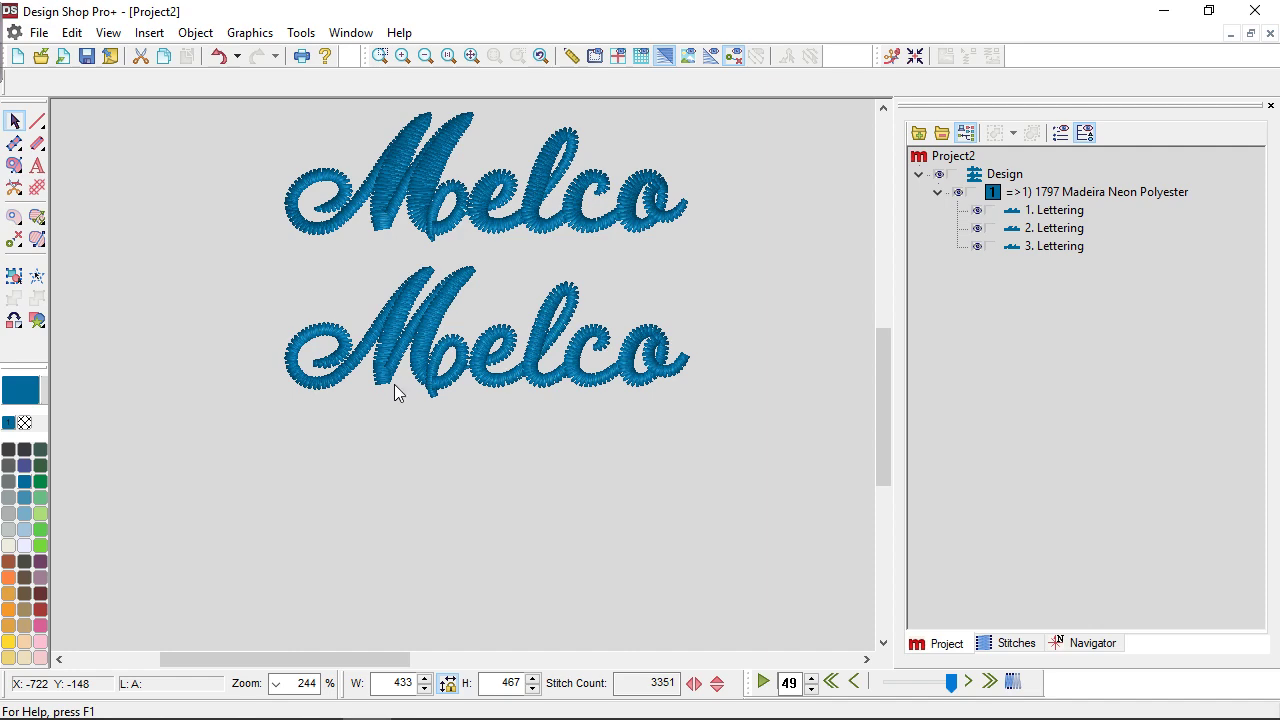
scroll(394, 390, "up", 4)
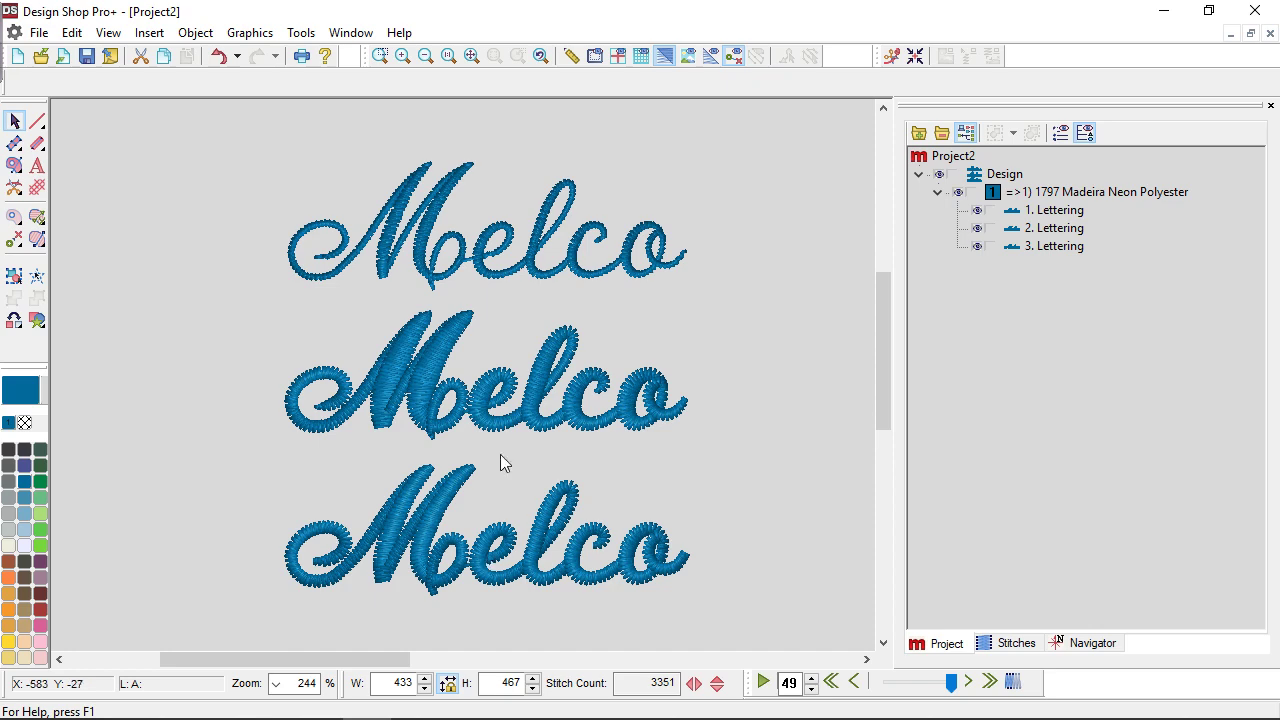
Duplicate the original top Melco and move the copy to the bottom
left_click(512, 218)
key("ctrl+d")
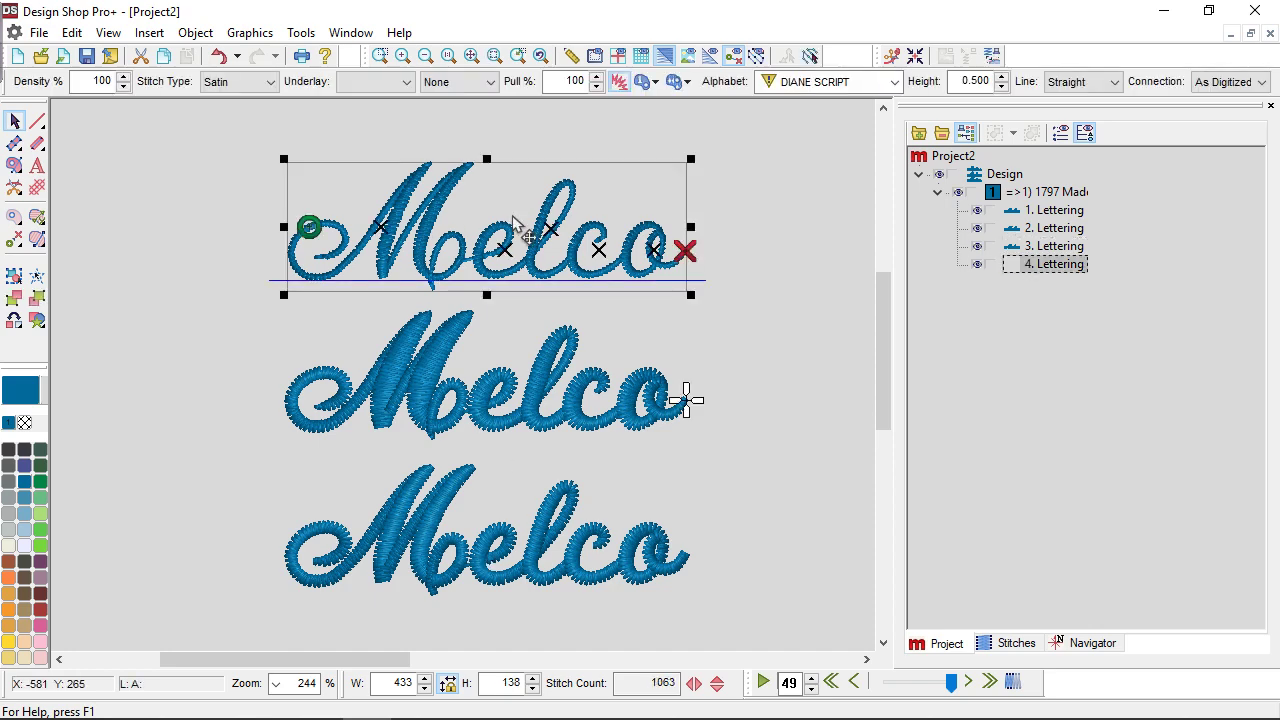
scroll(514, 221, "down", 1)
left_click_drag(514, 221, 615, 561)
scroll(615, 561, "down", 2)
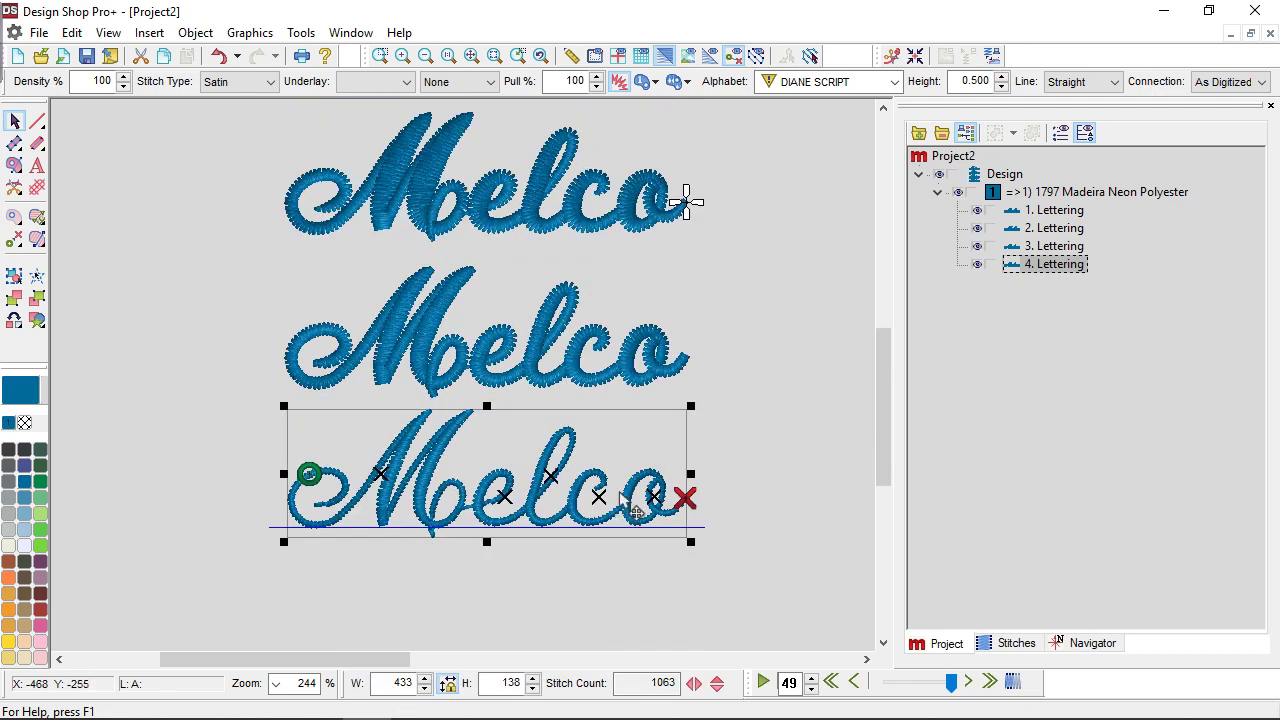
Give the new copy a 10 pt minimum column width and apply it
right_click(652, 422)
left_click(716, 46)
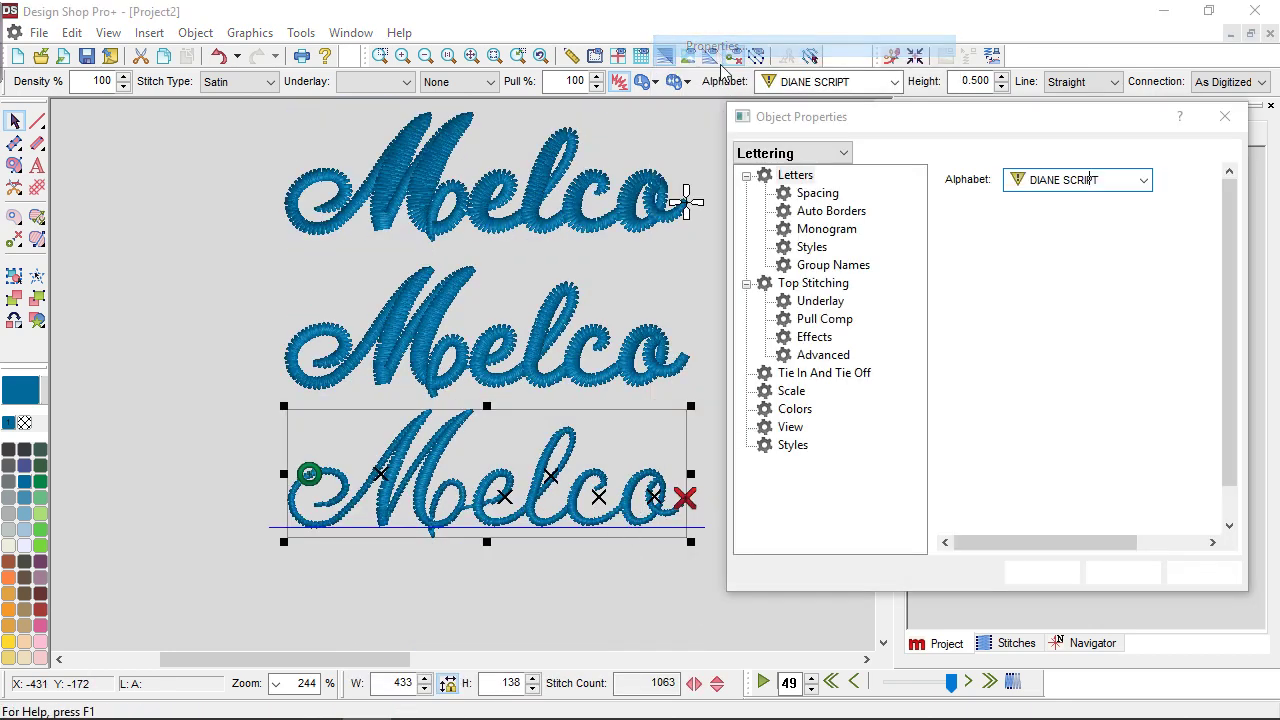
left_click(815, 320)
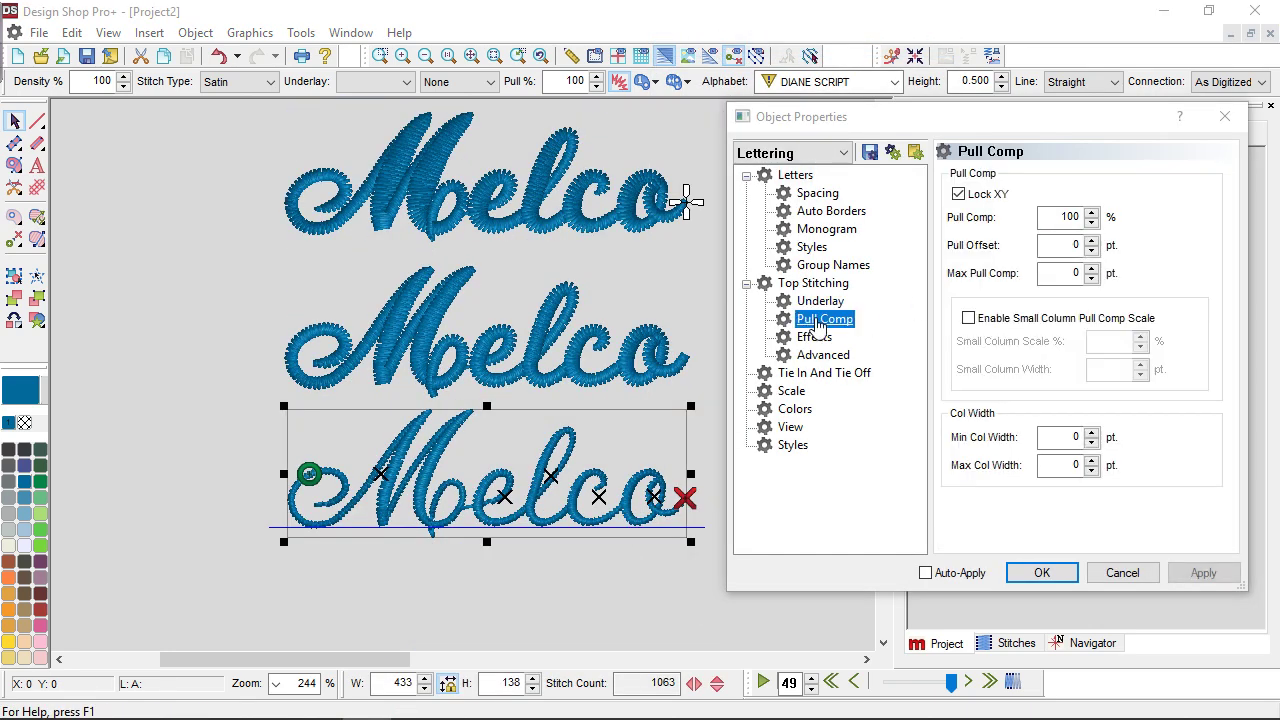
left_click(1056, 439)
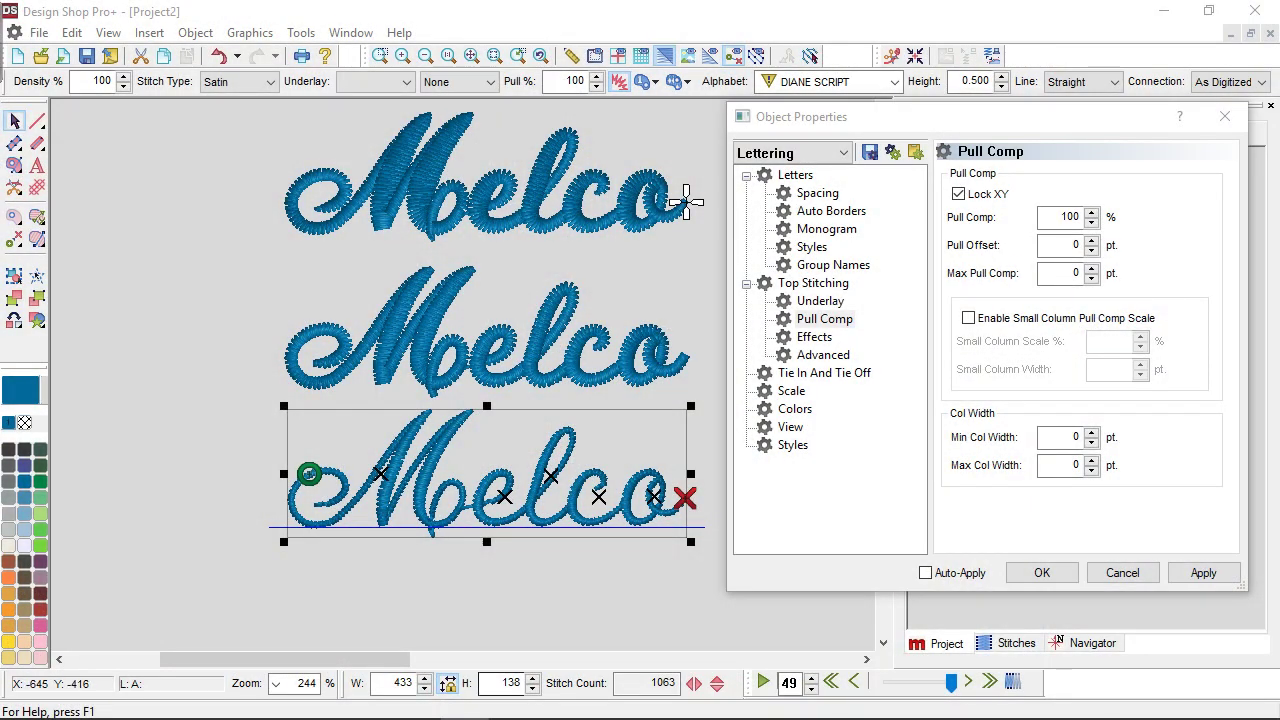
left_click(1072, 437)
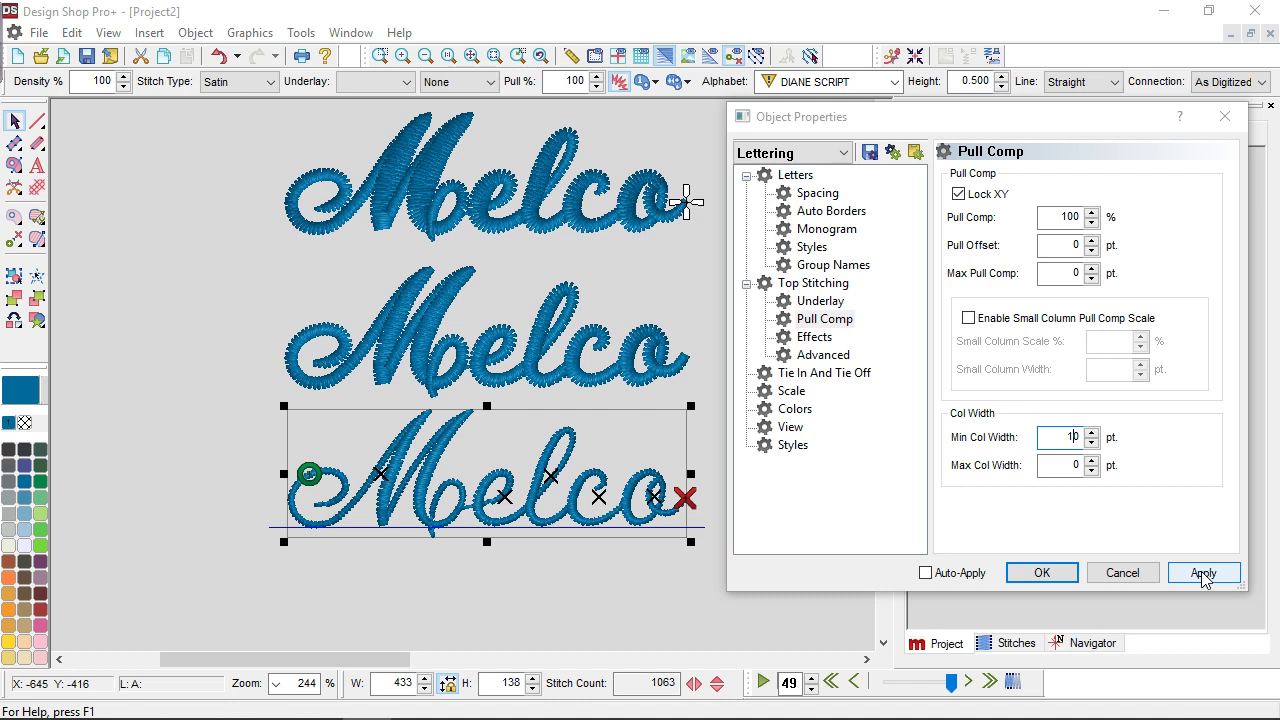
left_click(1203, 575)
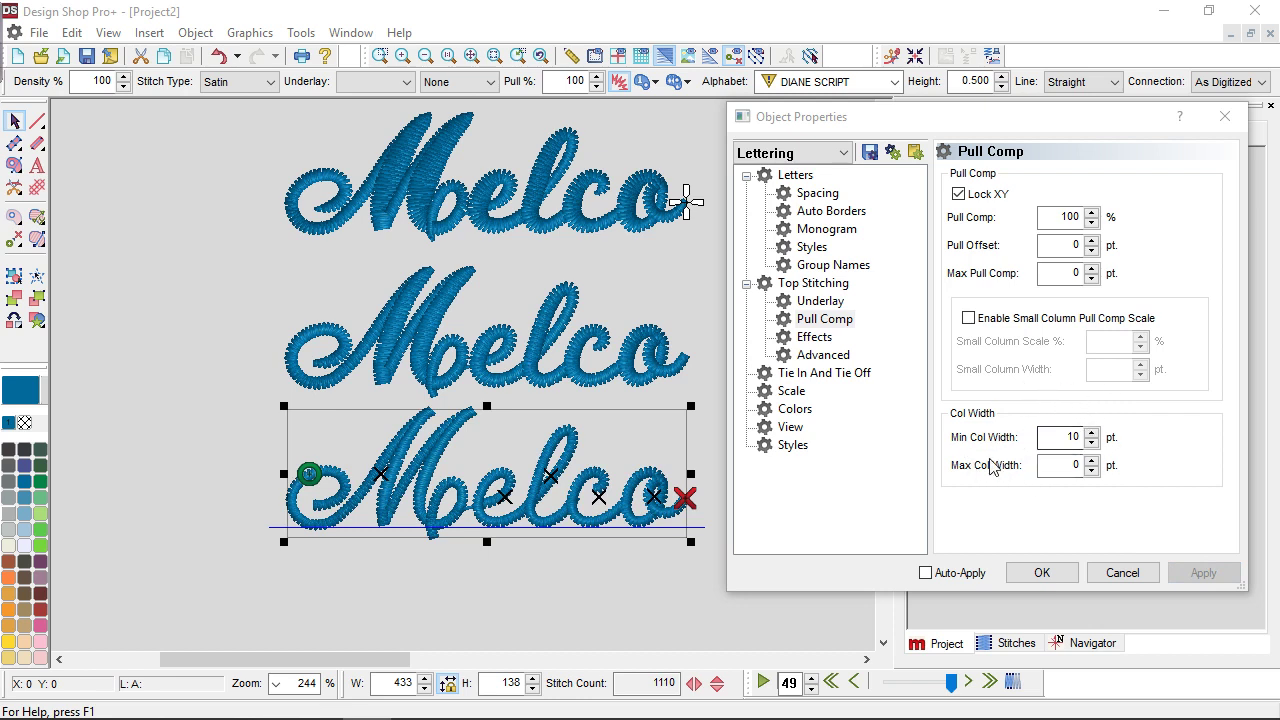
left_click(1054, 576)
Deselect the lettering and zoom out to 164% to view all four Melco rows
left_click(732, 600)
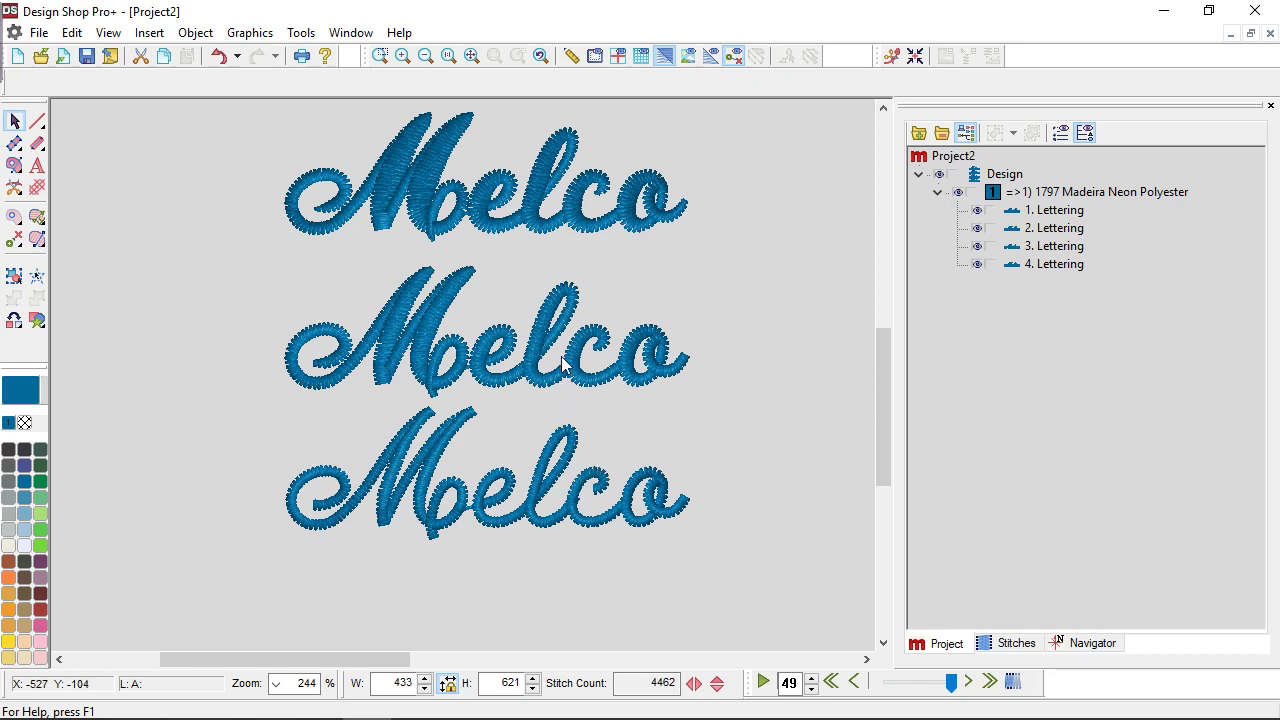
scroll(580, 355, "up", 1)
scroll(580, 348, "down", 2)
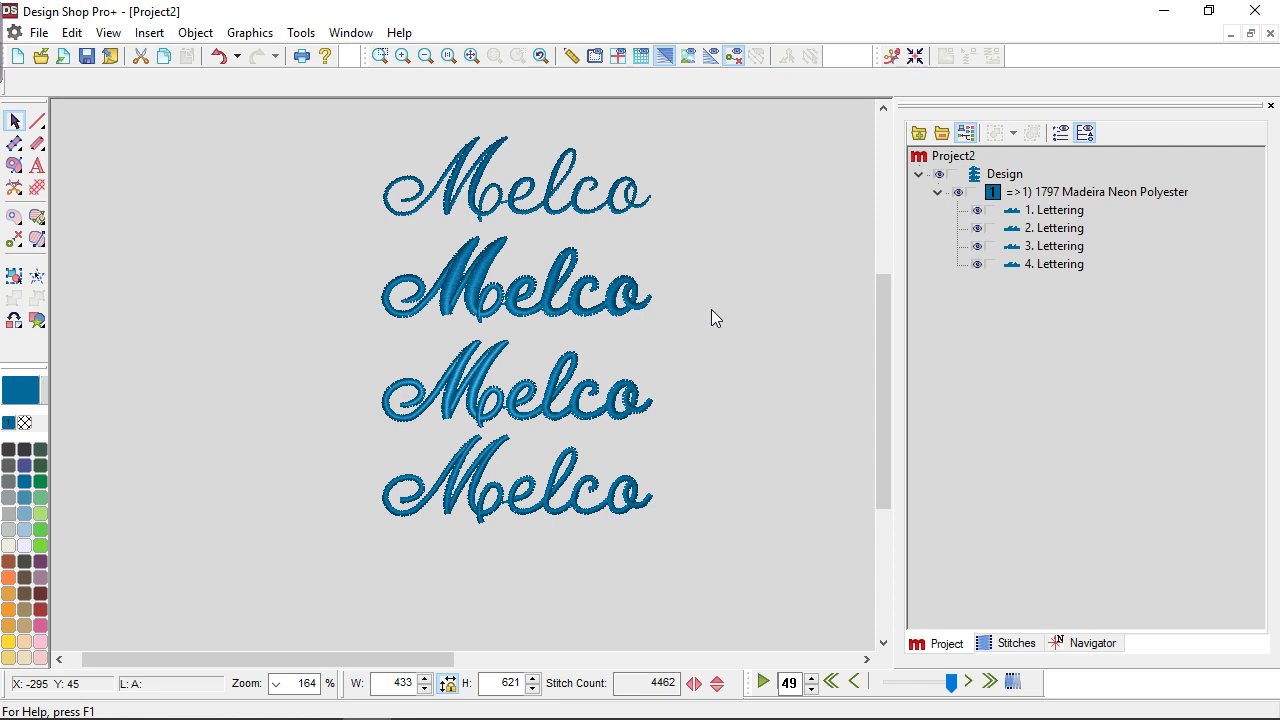
mouse_move(705, 343)
left_mouse_down()
mouse_move(588, 314)
mouse_move(738, 430)
left_mouse_up()
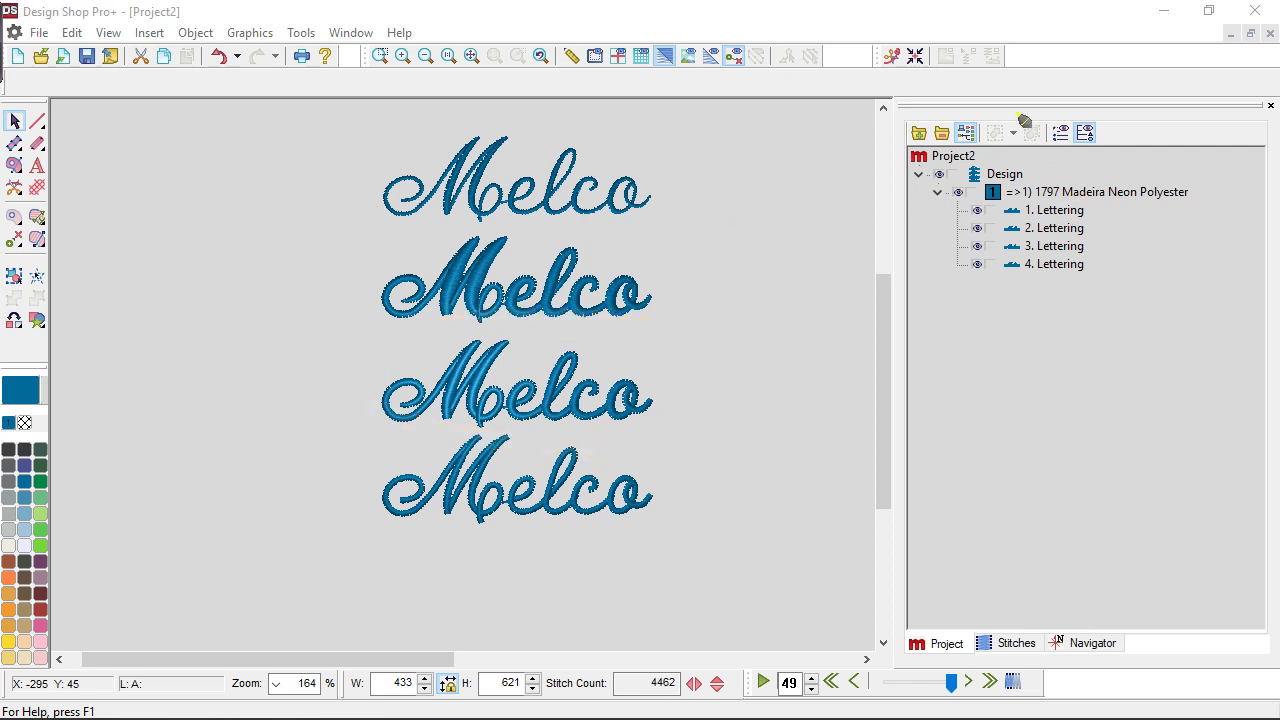
Select the 200% Pull Comp Melco lettering and its group, then clear the selection
left_click(1055, 215)
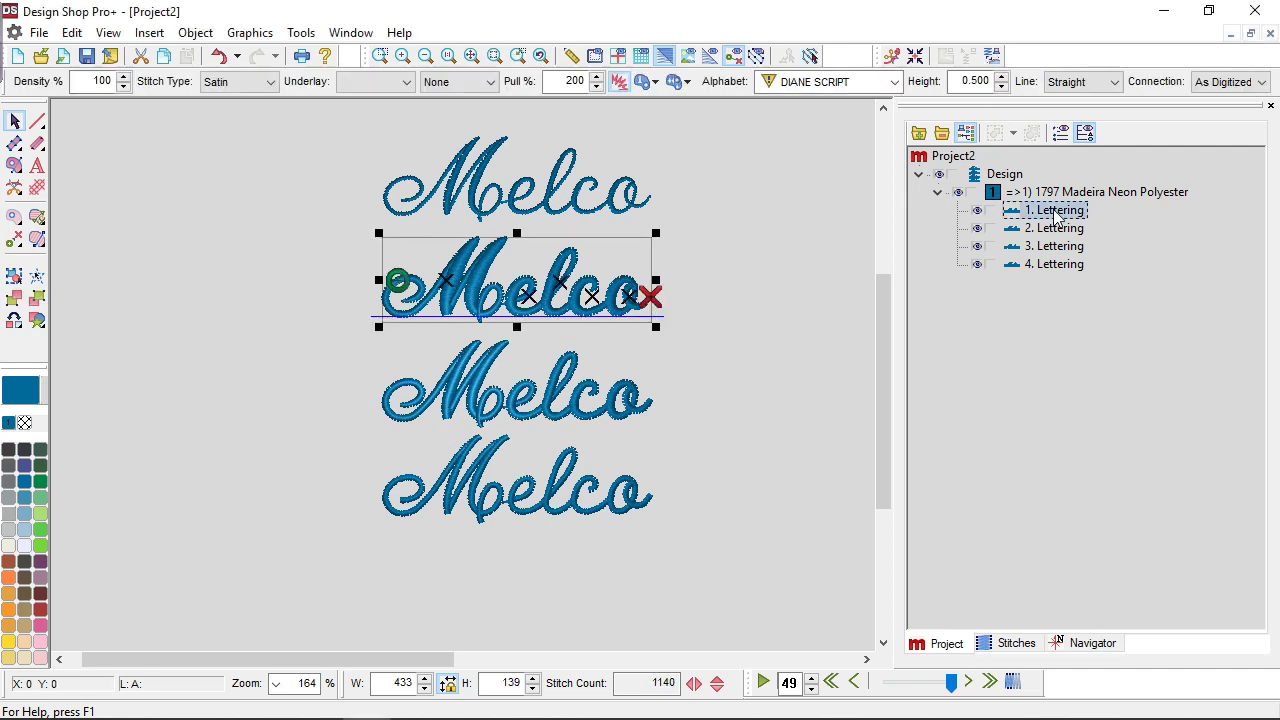
right_click(1056, 216)
left_click(1058, 194)
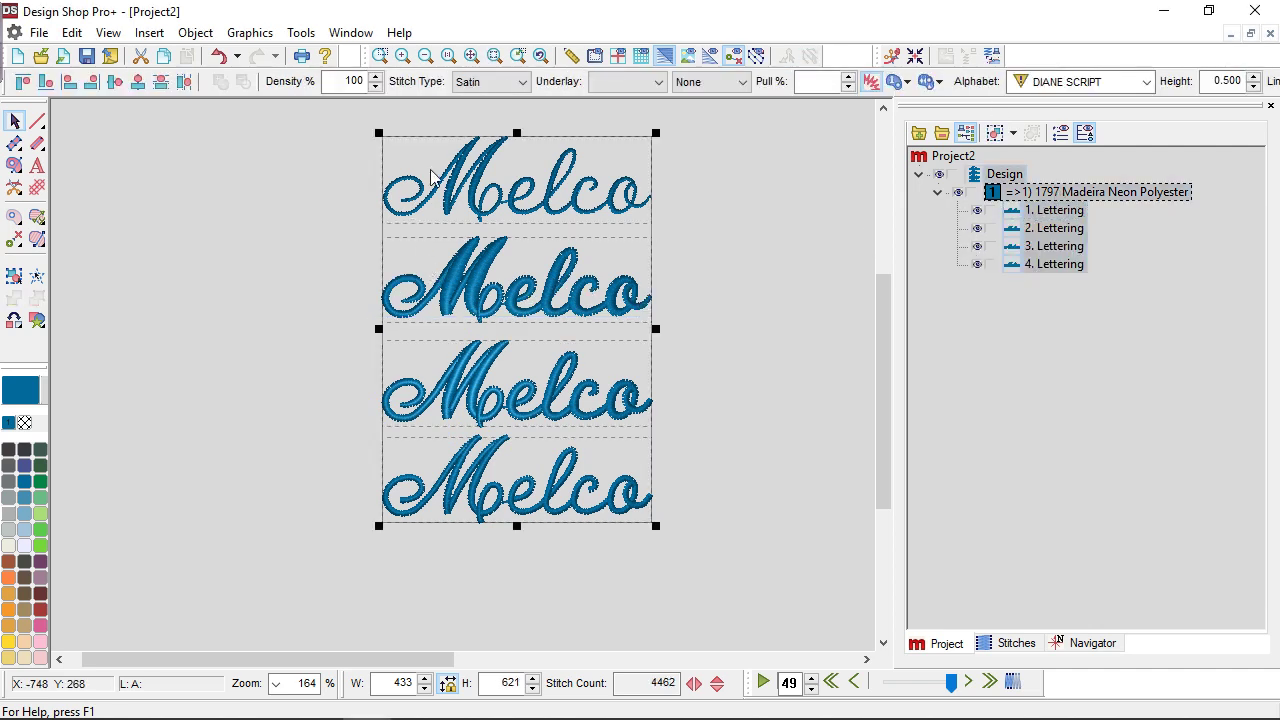
left_click(156, 260)
Open the top Melco's Object Properties on Pull Comp and select the Max Col Width value
left_click(630, 190)
right_click(567, 178)
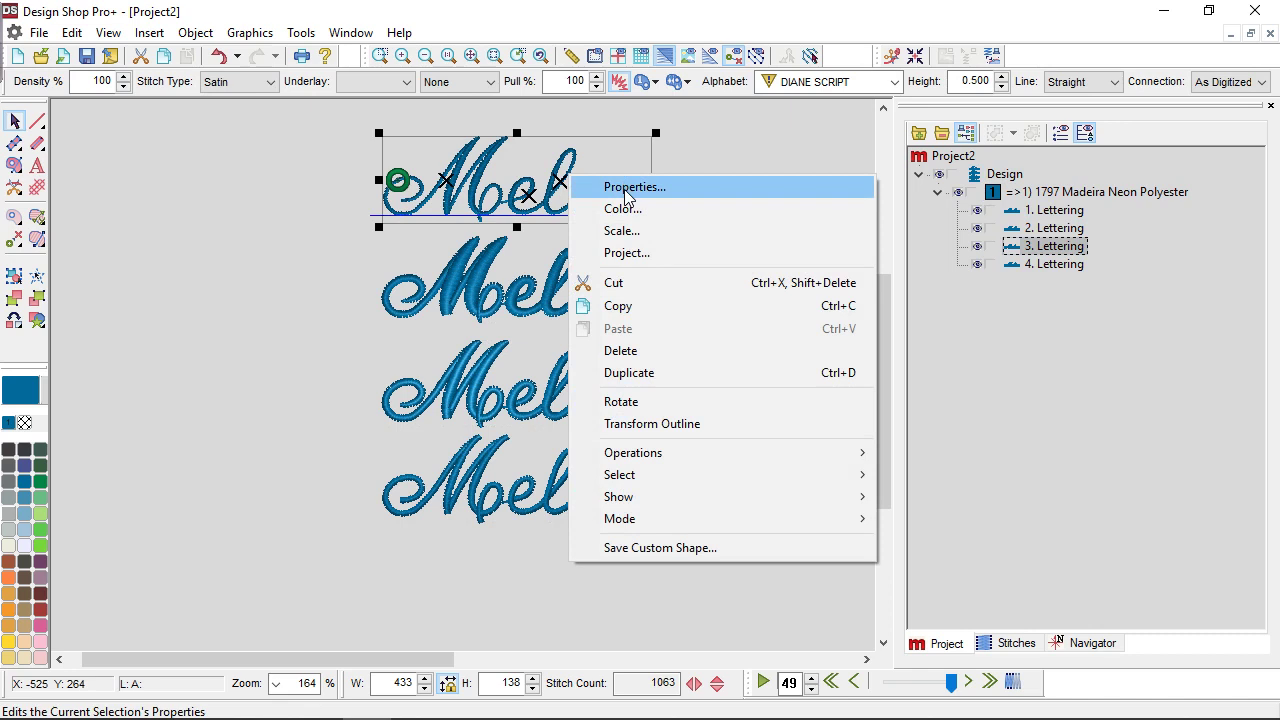
left_click(628, 186)
left_click(830, 320)
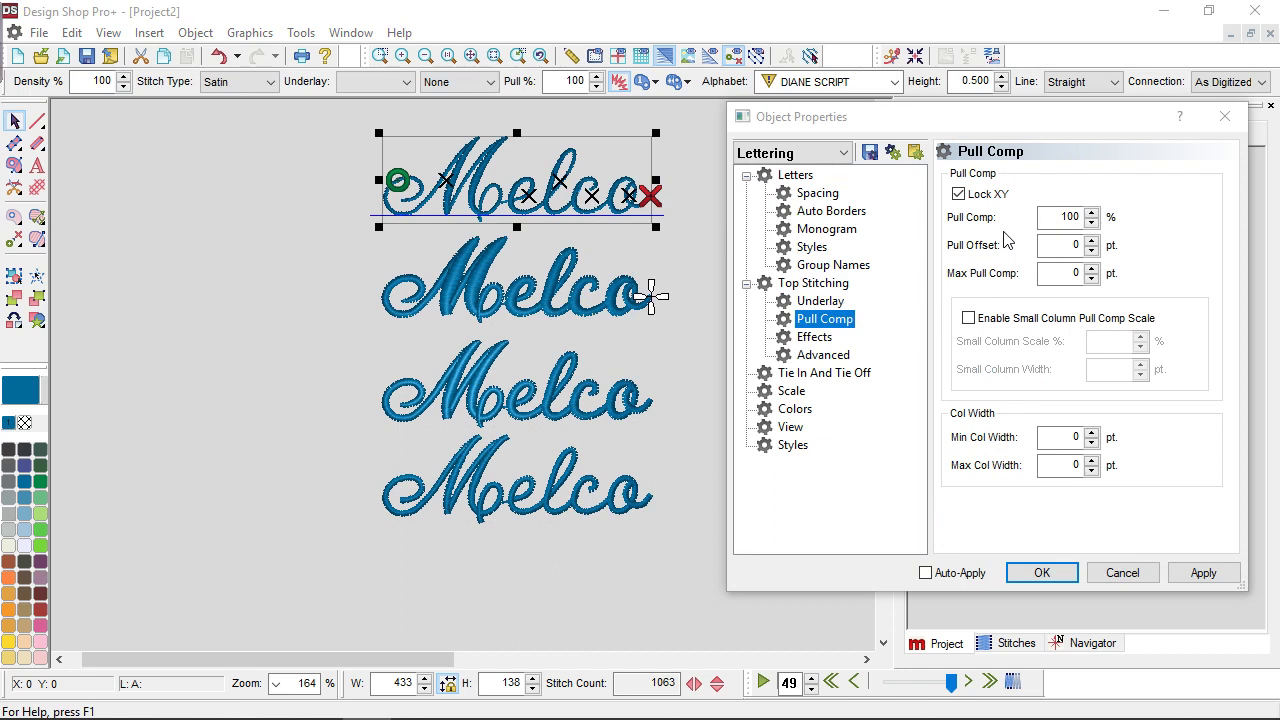
double_click(1060, 470)
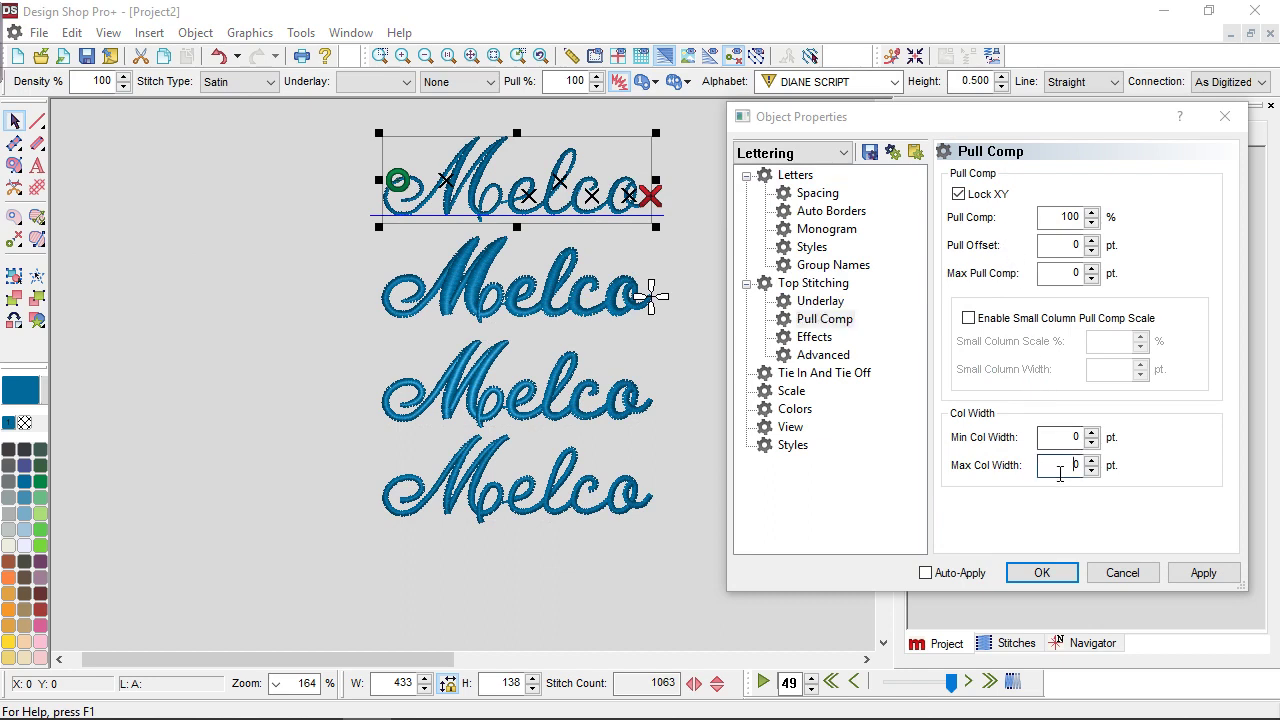